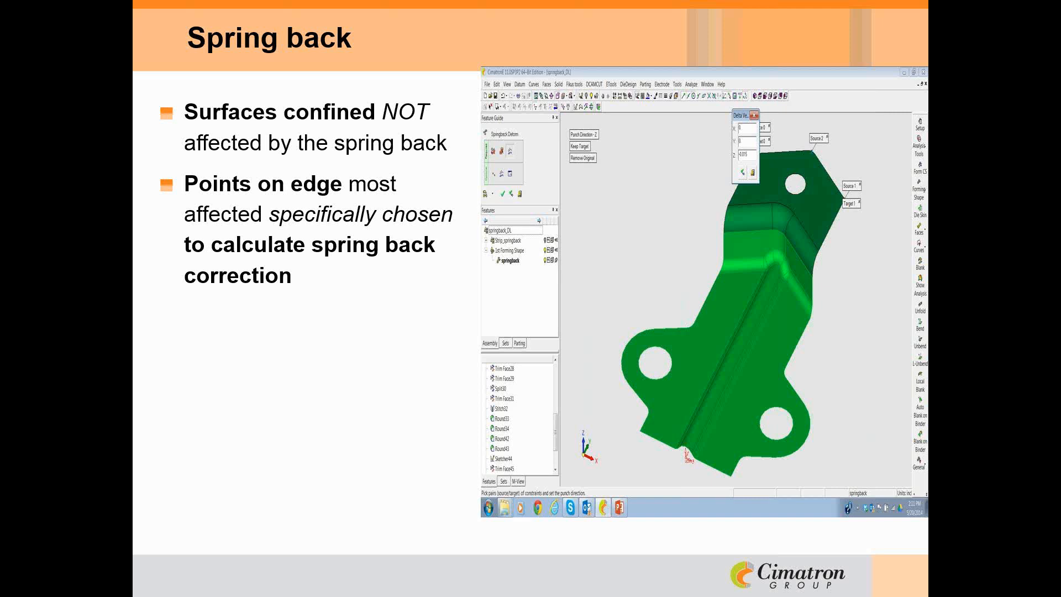
pyautogui.press('Right')
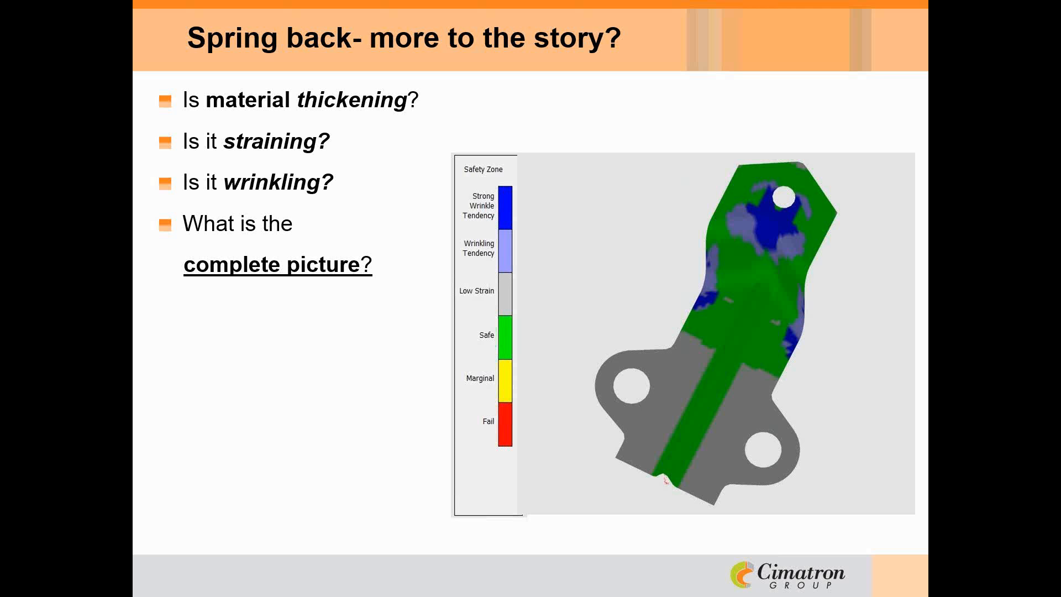
pyautogui.press('Right')
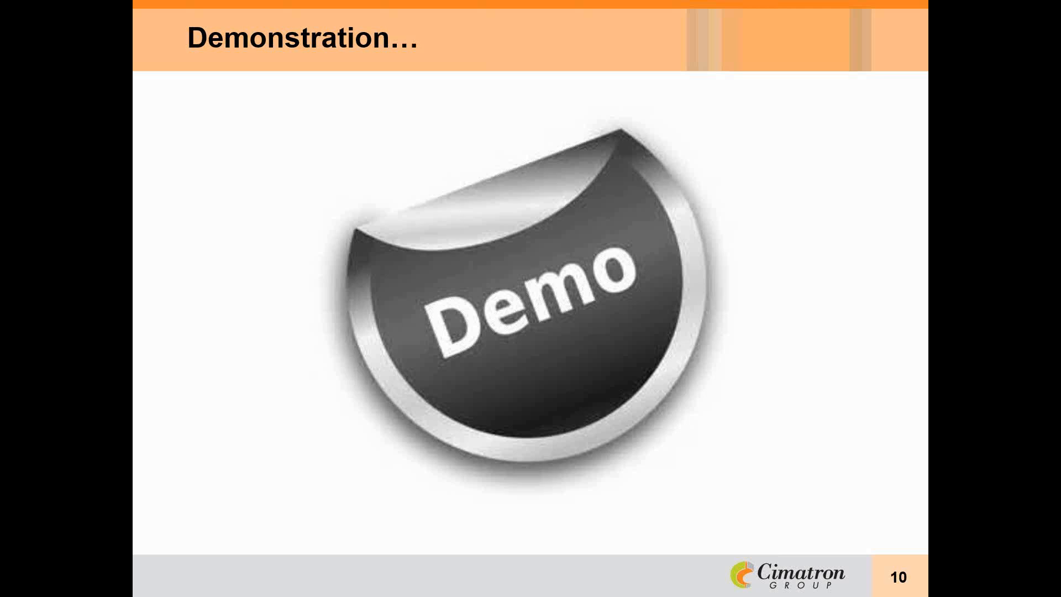
# - Switch to CimatronE and create a die skin from the bracket, updating the setup thickness to the skin's 0.074
pyautogui.hotkey('alt', 'Tab')
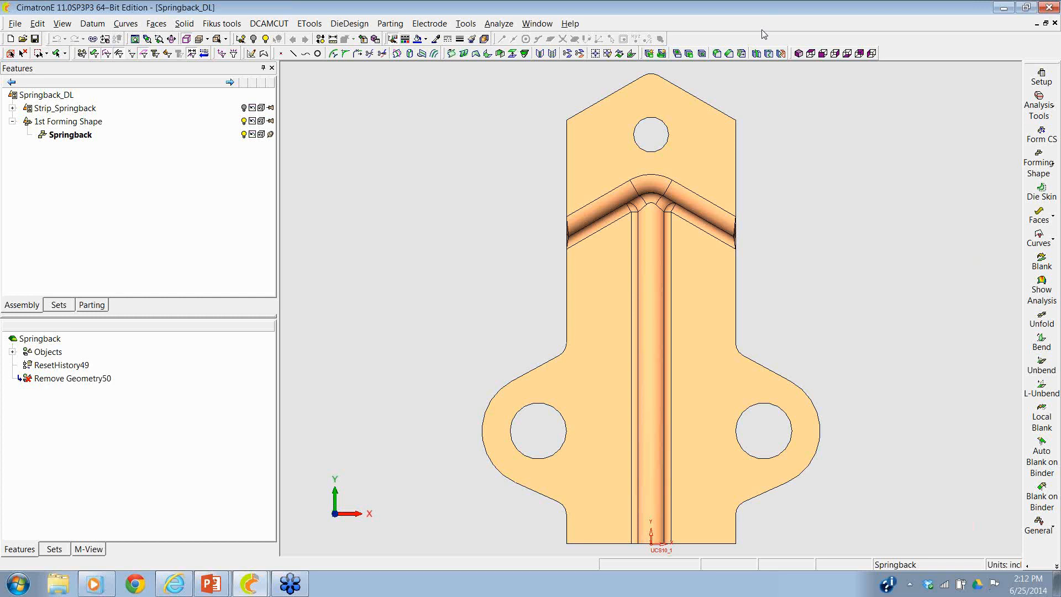
pyautogui.moveTo(807, 355); pyautogui.dragTo(726, 285, button='middle')
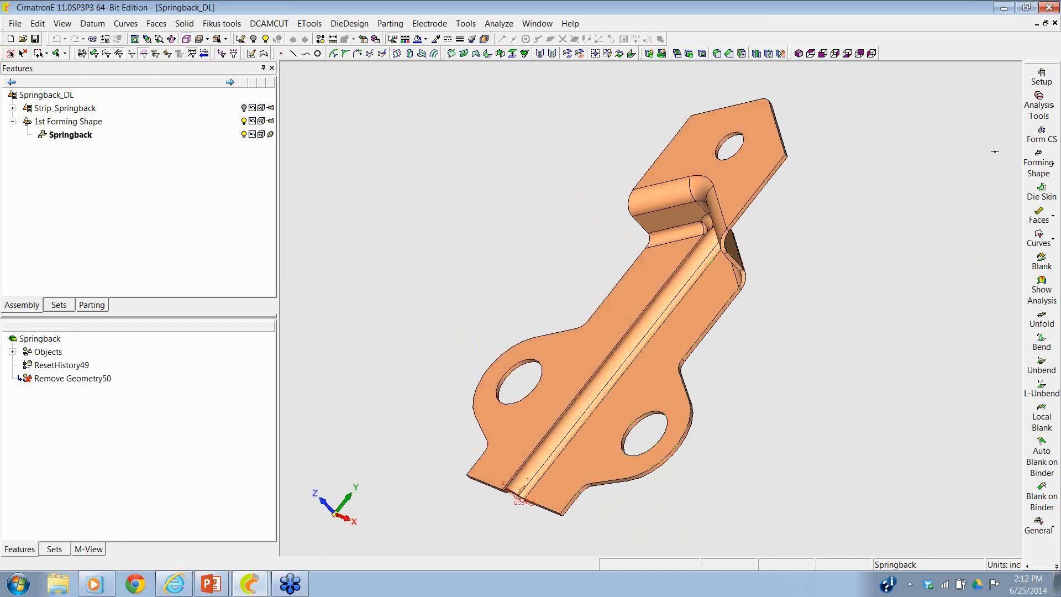
pyautogui.click(1029, 191)
pyautogui.moveTo(964, 185); pyautogui.dragTo(740, 135, button='middle')
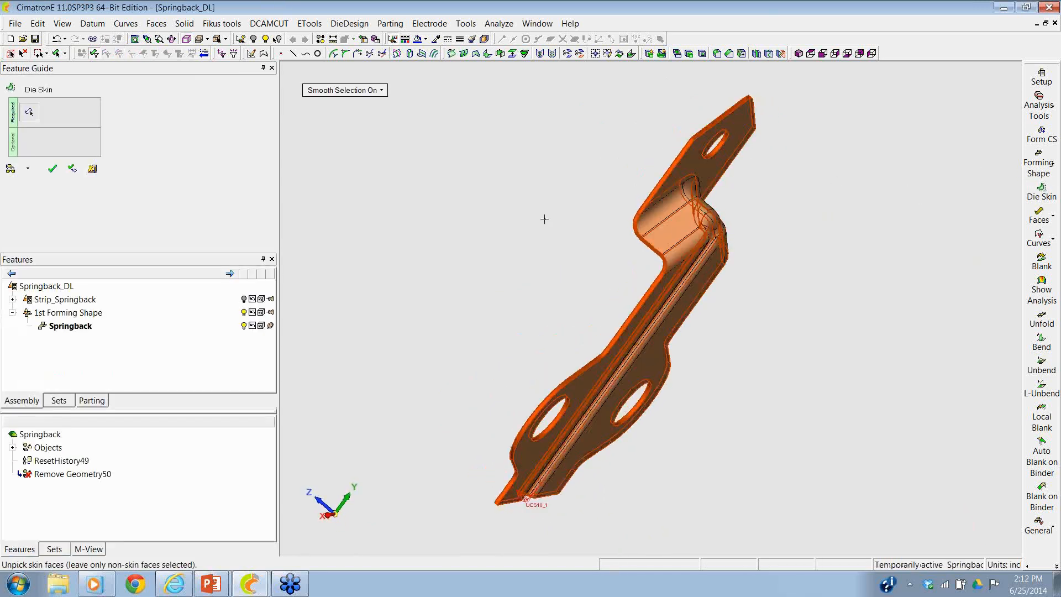
pyautogui.click(52, 168)
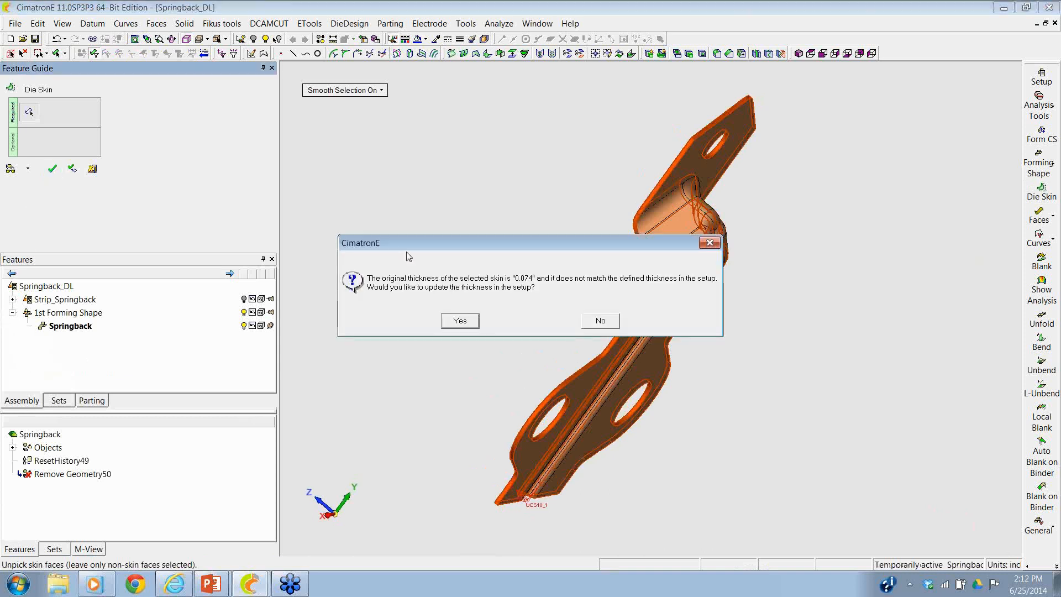
pyautogui.click(460, 322)
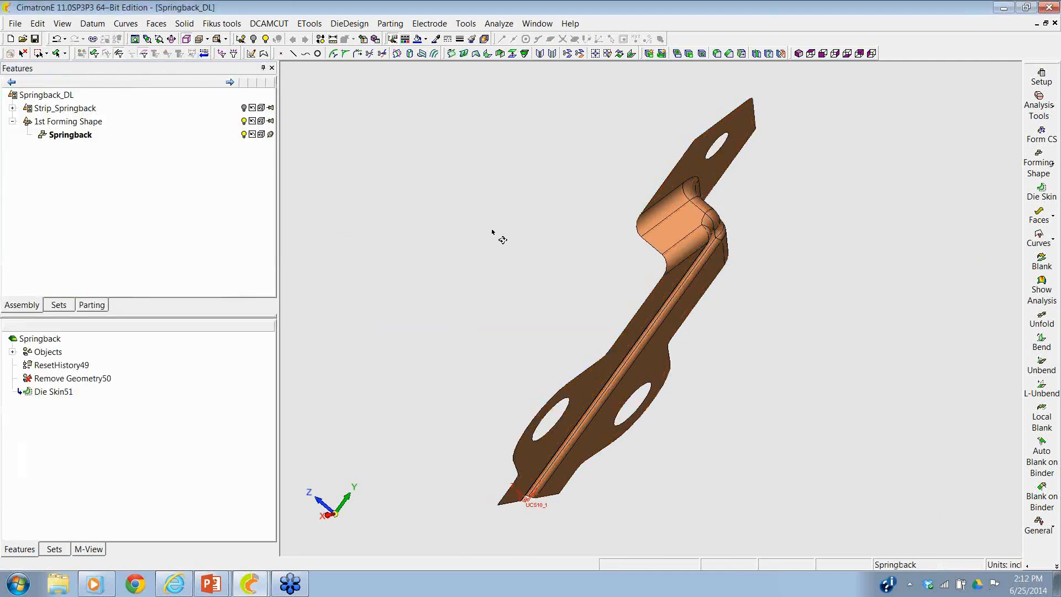
# - Set the forming material to CRCA under the AISI standard in the strip layout setup
pyautogui.keyDown('ctrl'); pyautogui.moveTo(497, 235); pyautogui.dragTo(569, 252); pyautogui.keyUp('ctrl')
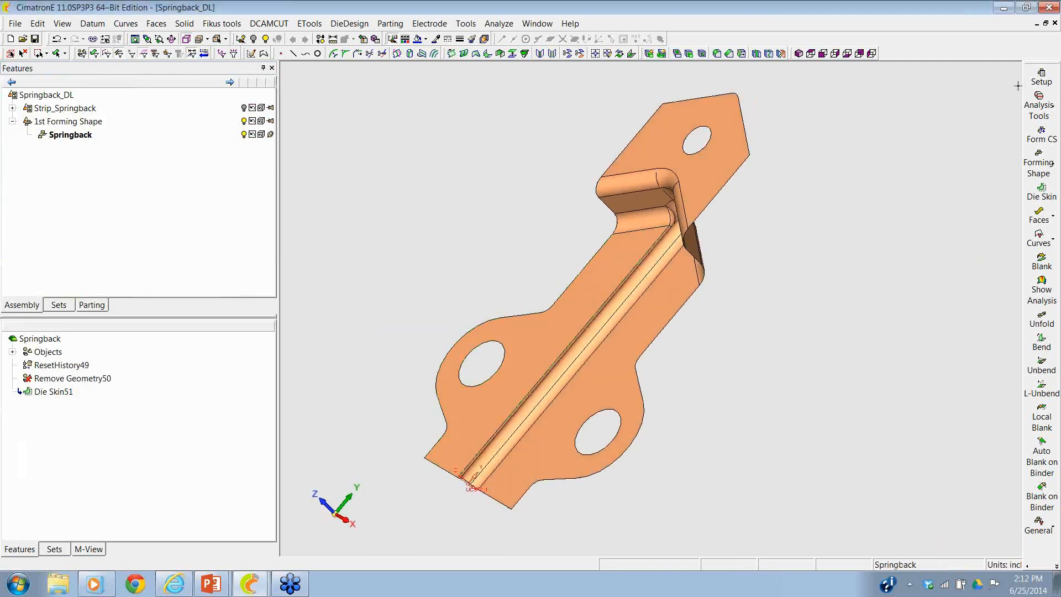
pyautogui.click(1041, 77)
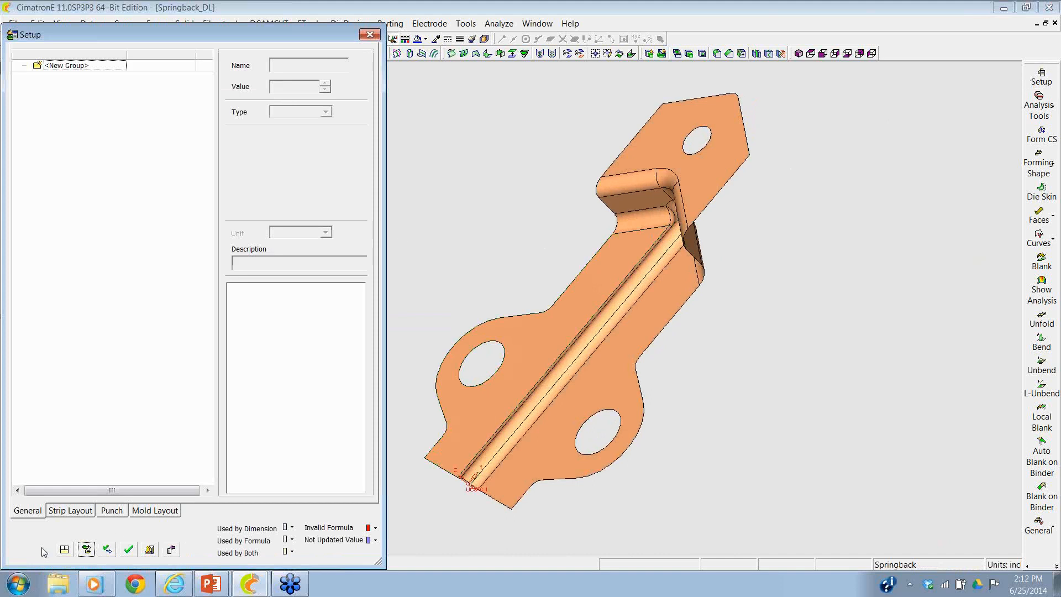
pyautogui.click(67, 512)
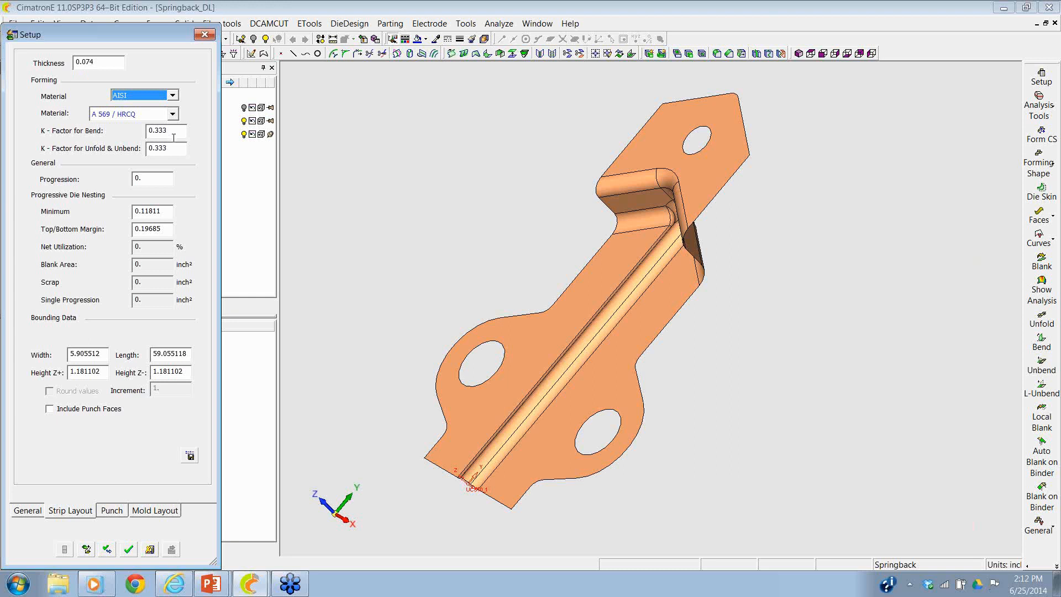
pyautogui.click(173, 115)
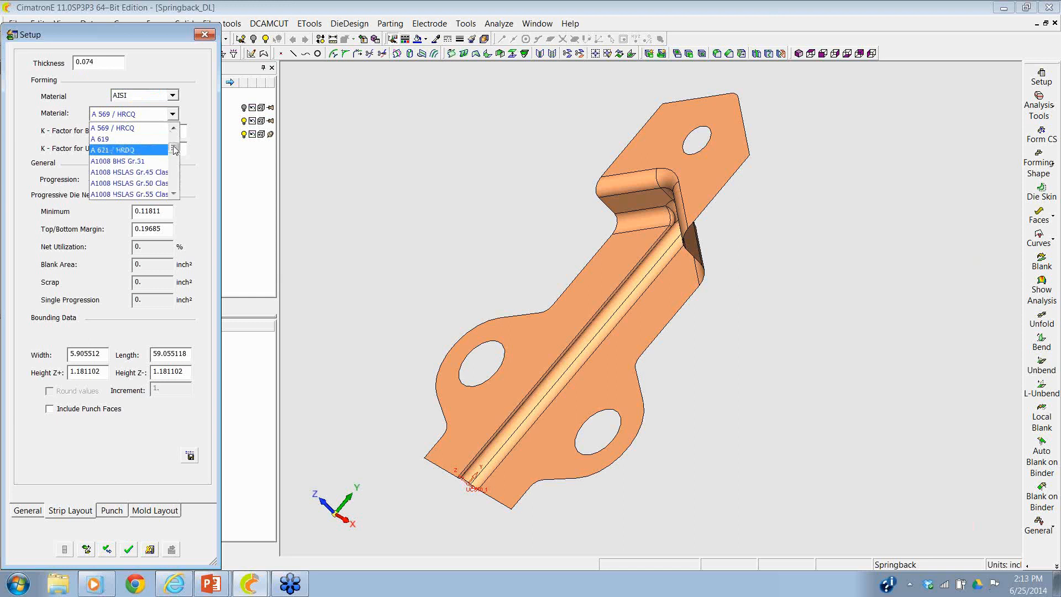
pyautogui.moveTo(174, 149); pyautogui.dragTo(174, 160)
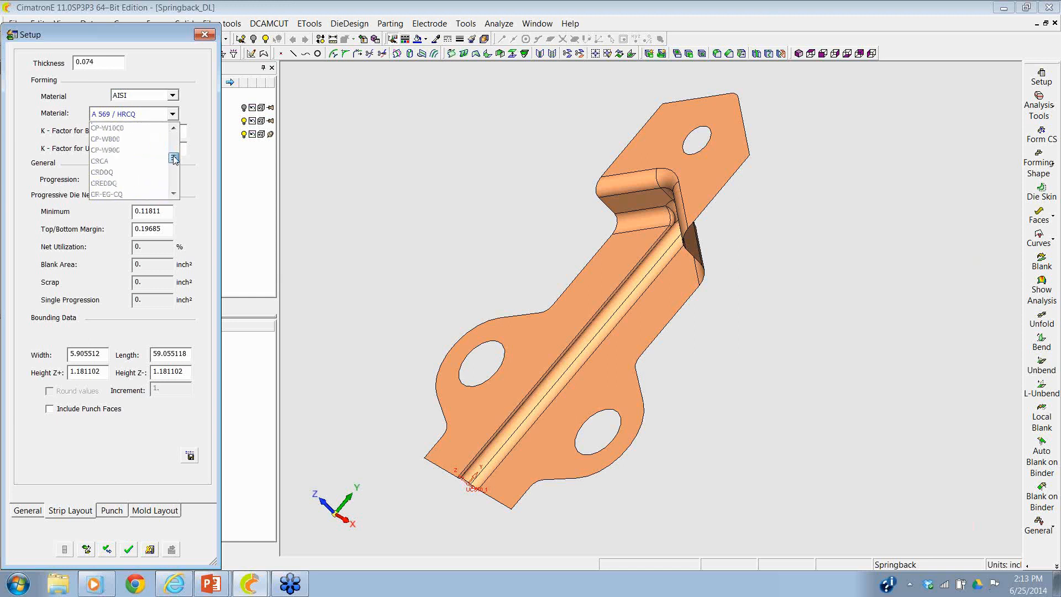
pyautogui.click(157, 160)
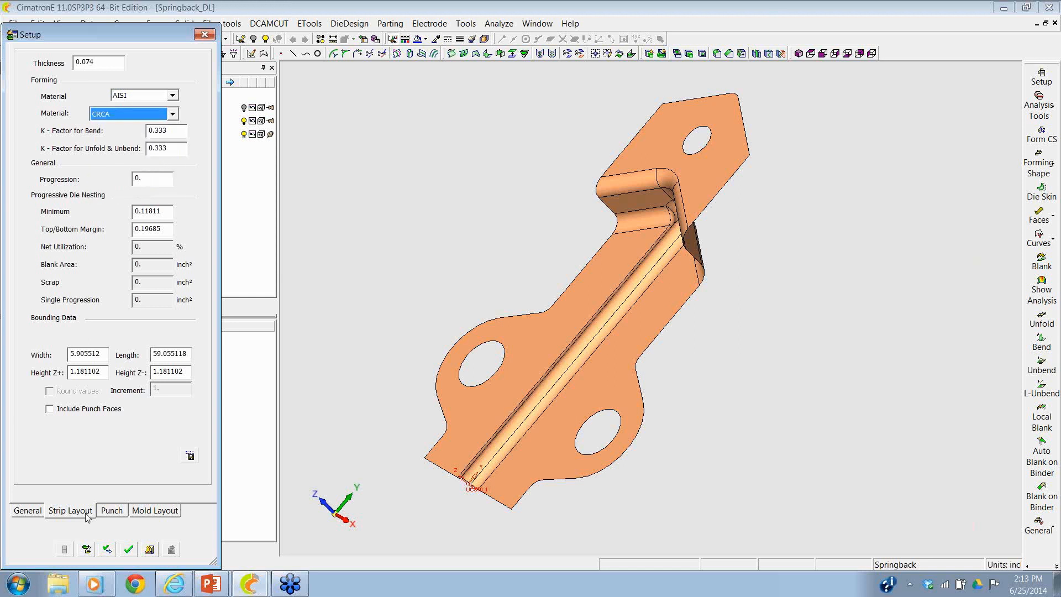
pyautogui.click(132, 555)
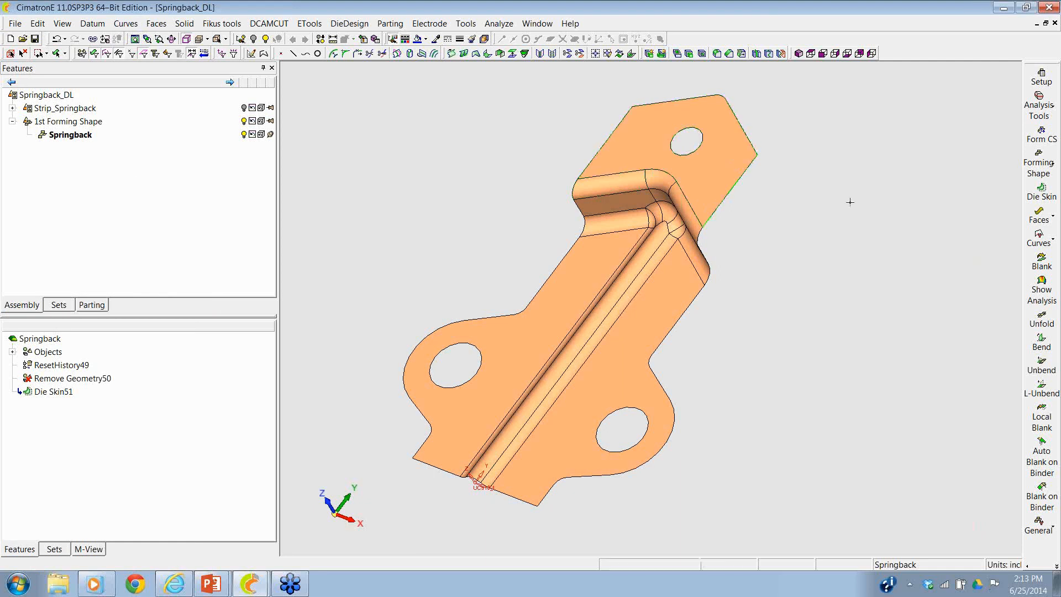
# - Create a blank of all the bracket's faces as a new part named Blank, using CRCA material and 0.074 thickness
pyautogui.click(1049, 256)
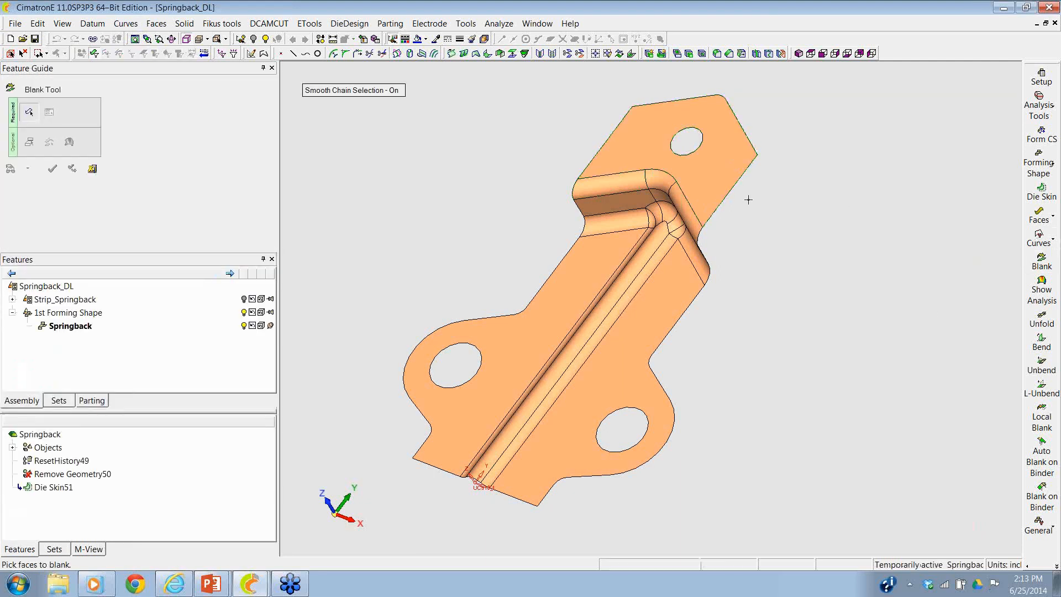
pyautogui.click(717, 186)
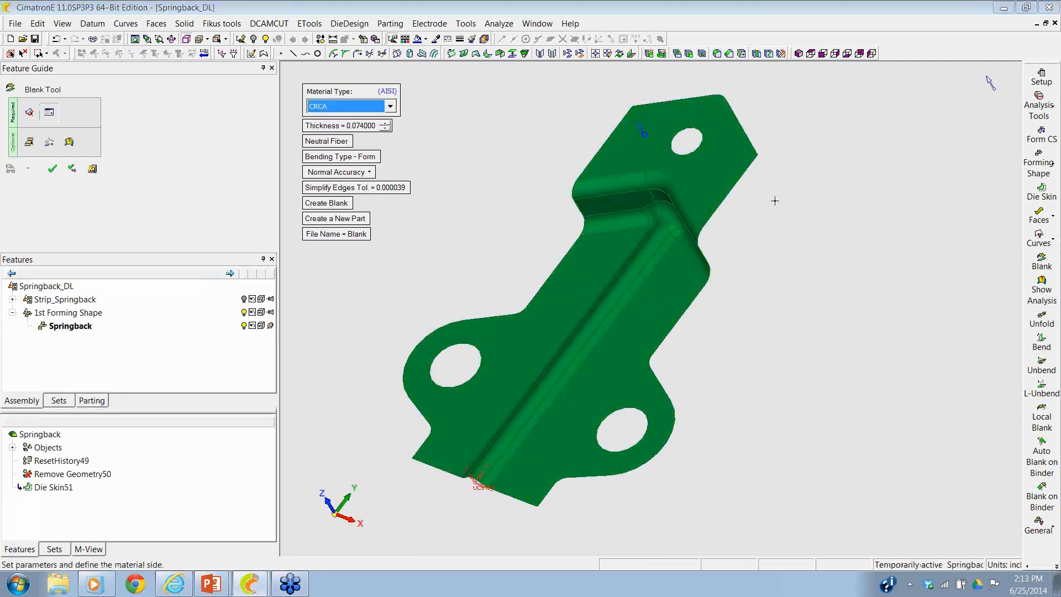
pyautogui.click(52, 169)
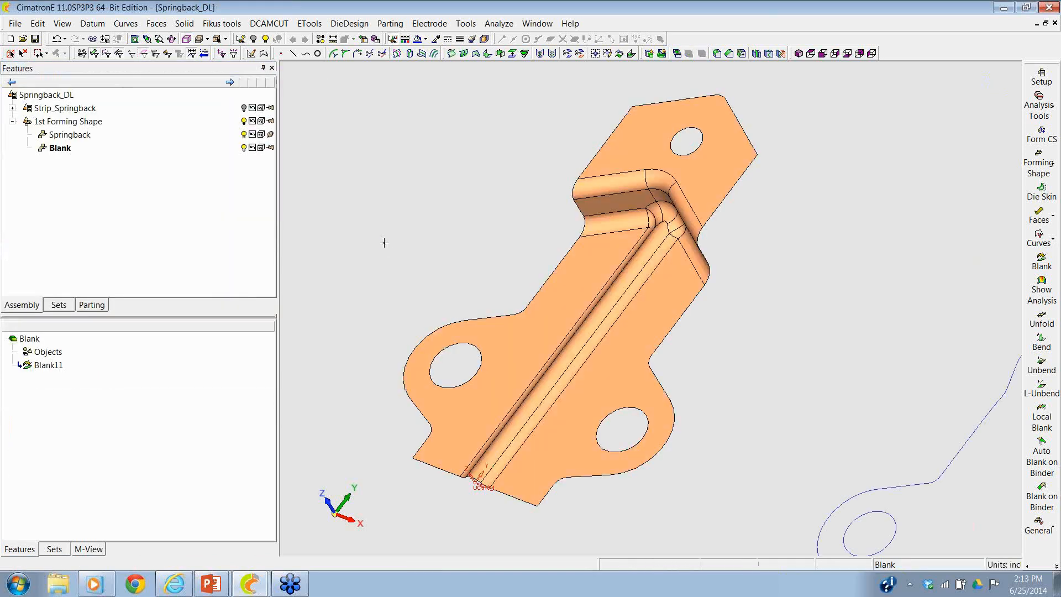
pyautogui.keyDown('ctrl'); pyautogui.moveTo(437, 213); pyautogui.dragTo(514, 275, button='right'); pyautogui.keyUp('ctrl')
pyautogui.keyDown('ctrl'); pyautogui.moveTo(496, 246); pyautogui.dragTo(433, 232, button='middle'); pyautogui.keyUp('ctrl')
pyautogui.keyDown('ctrl'); pyautogui.moveTo(466, 261); pyautogui.dragTo(467, 192, button='right'); pyautogui.keyUp('ctrl')
pyautogui.keyDown('ctrl'); pyautogui.moveTo(467, 191); pyautogui.dragTo(423, 165, button='middle'); pyautogui.keyUp('ctrl')
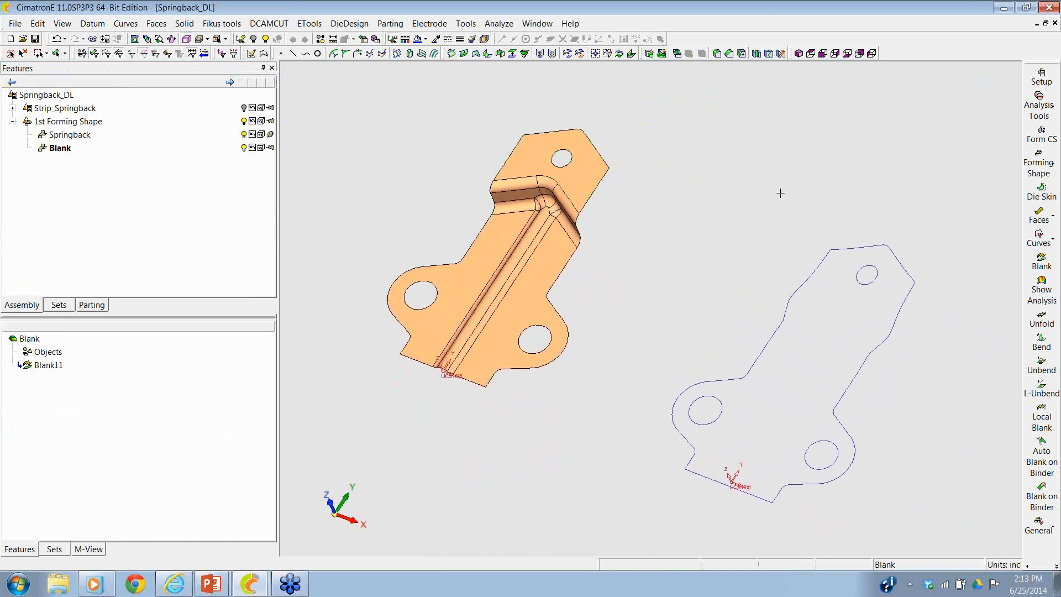
# - Examine the formed bracket's thickness strain analysis and safety zone analysis around the upper bend
pyautogui.click(1048, 294)
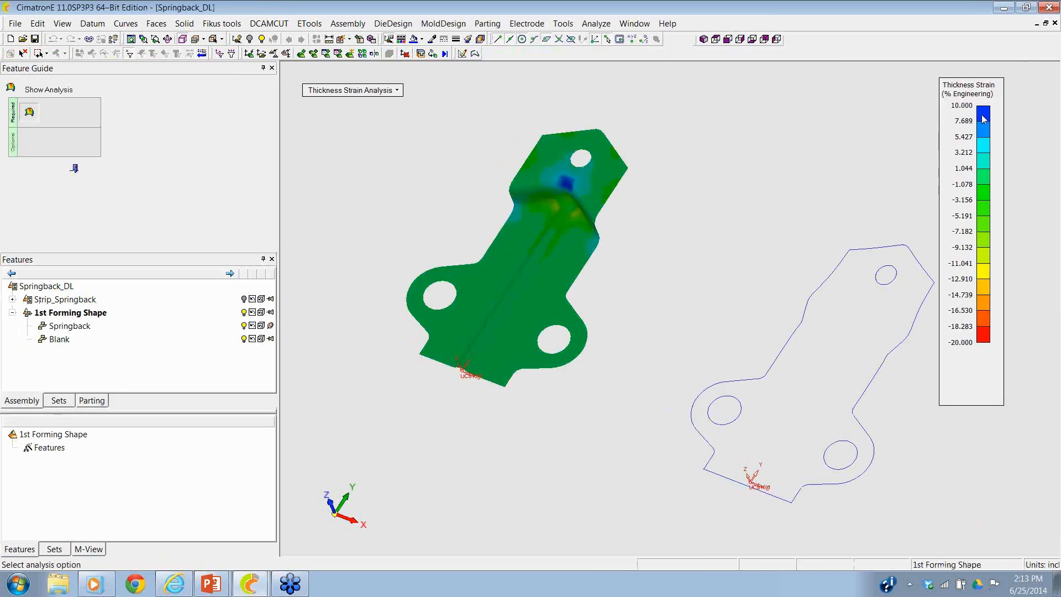
pyautogui.moveTo(573, 200)
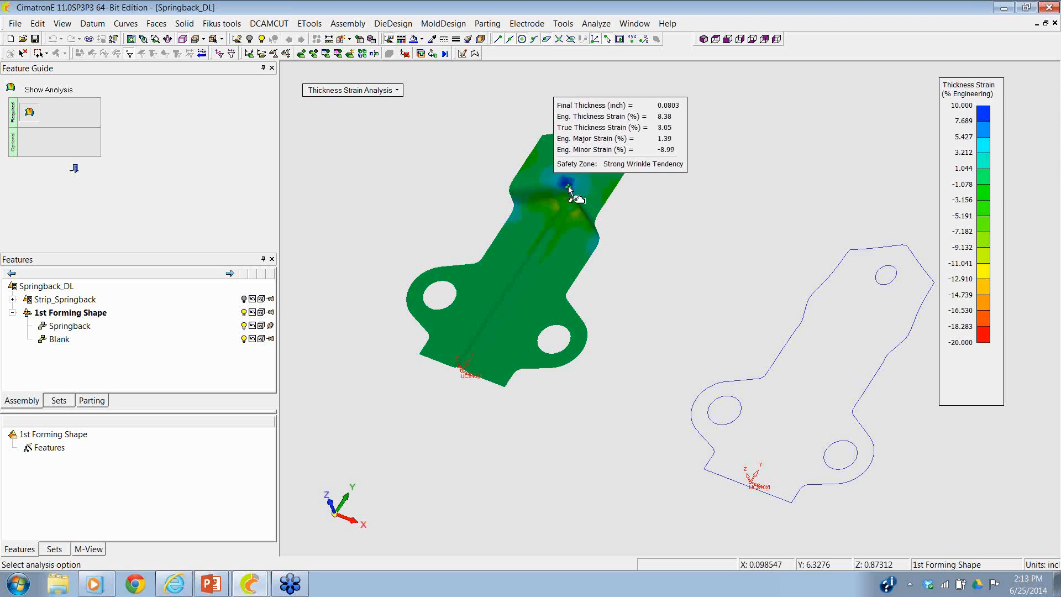
pyautogui.click(346, 91)
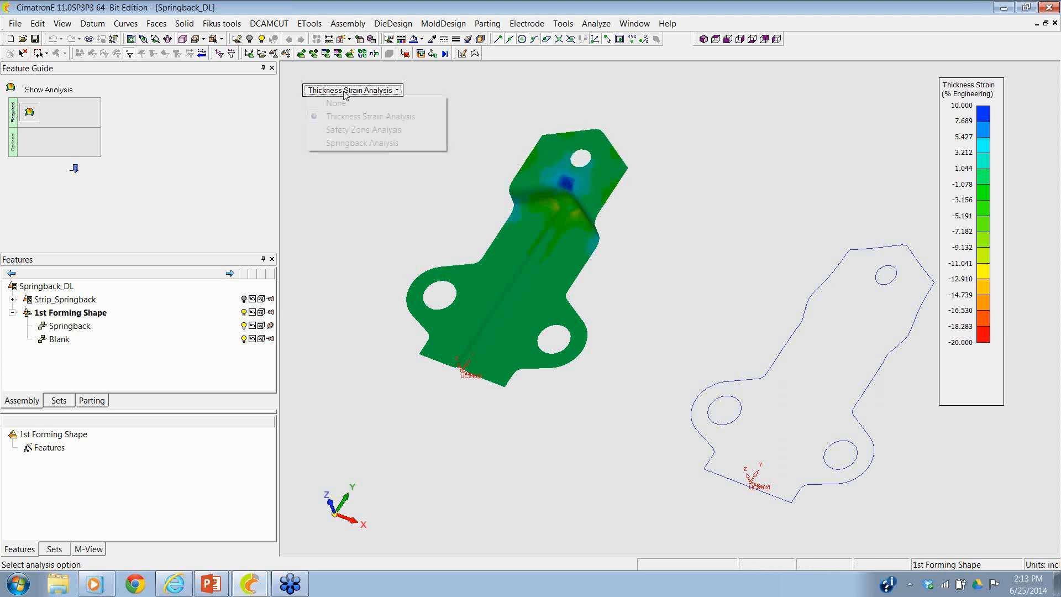
pyautogui.click(343, 131)
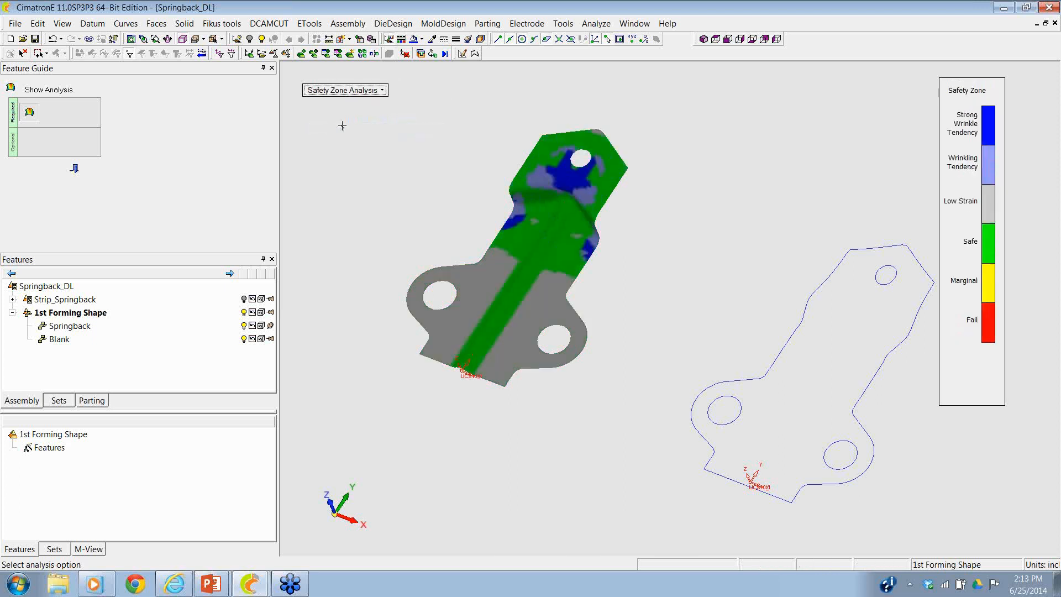
pyautogui.moveTo(547, 178)
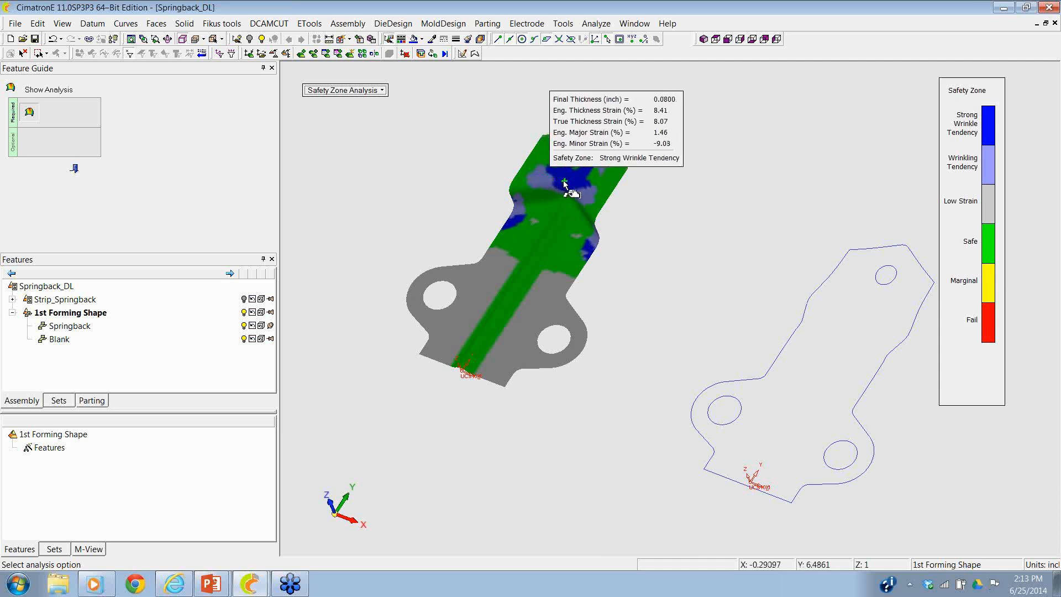
# - Run the springback analysis on the Springback part with no alignment or constraint and inspect the magnitude at the tip corner
pyautogui.click(344, 91)
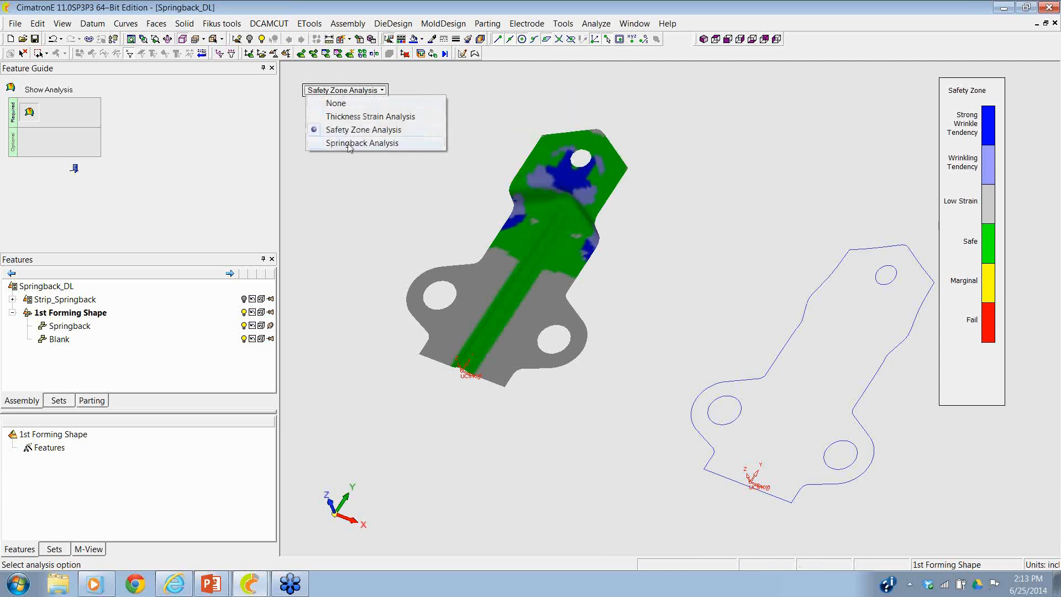
pyautogui.click(349, 144)
pyautogui.click(340, 137)
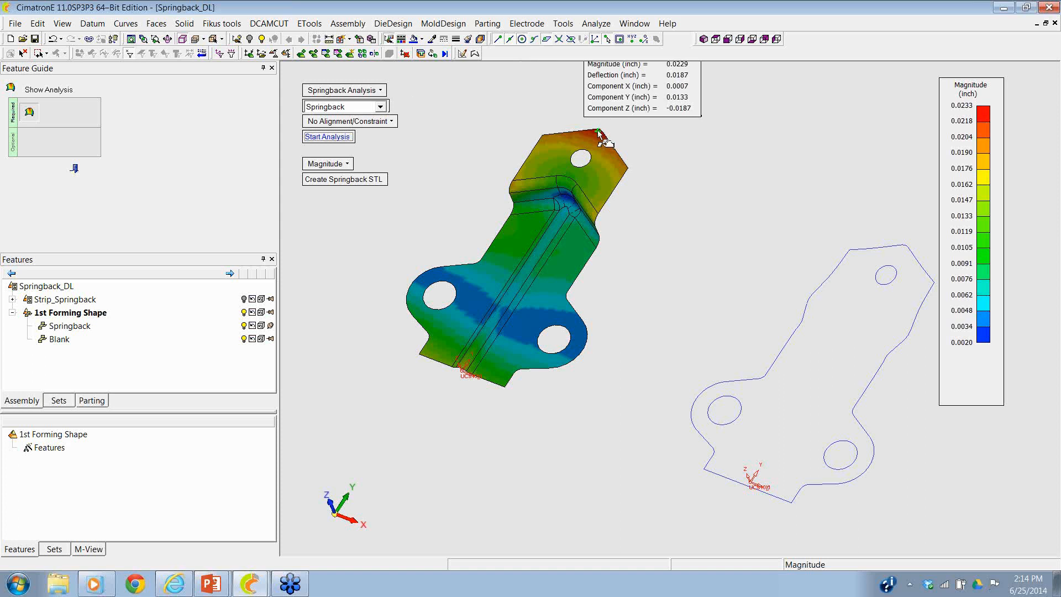
pyautogui.keyDown('ctrl'); pyautogui.moveTo(623, 214); pyautogui.dragTo(622, 209, button='right'); pyautogui.keyUp('ctrl')
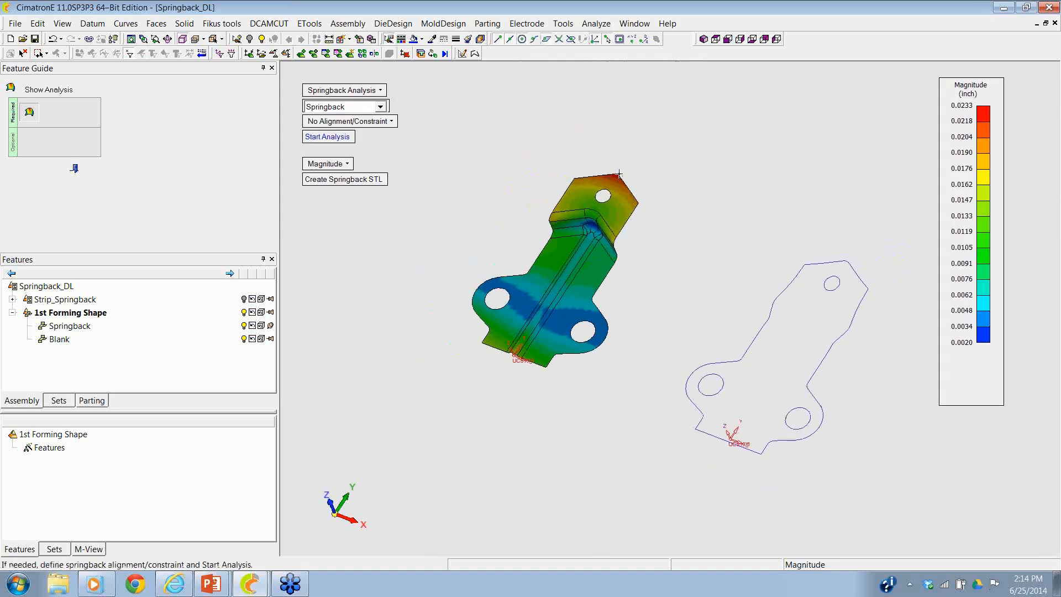
pyautogui.moveTo(616, 175)
pyautogui.click(76, 169)
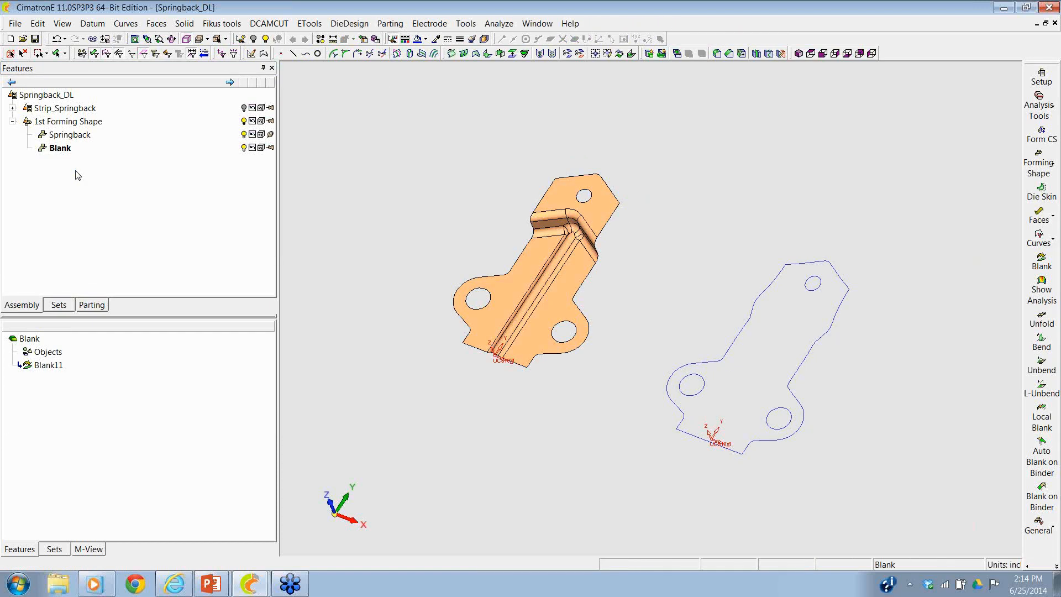
# - Start a Springback Deform and select the formed bracket as the object to deform
pyautogui.click(349, 23)
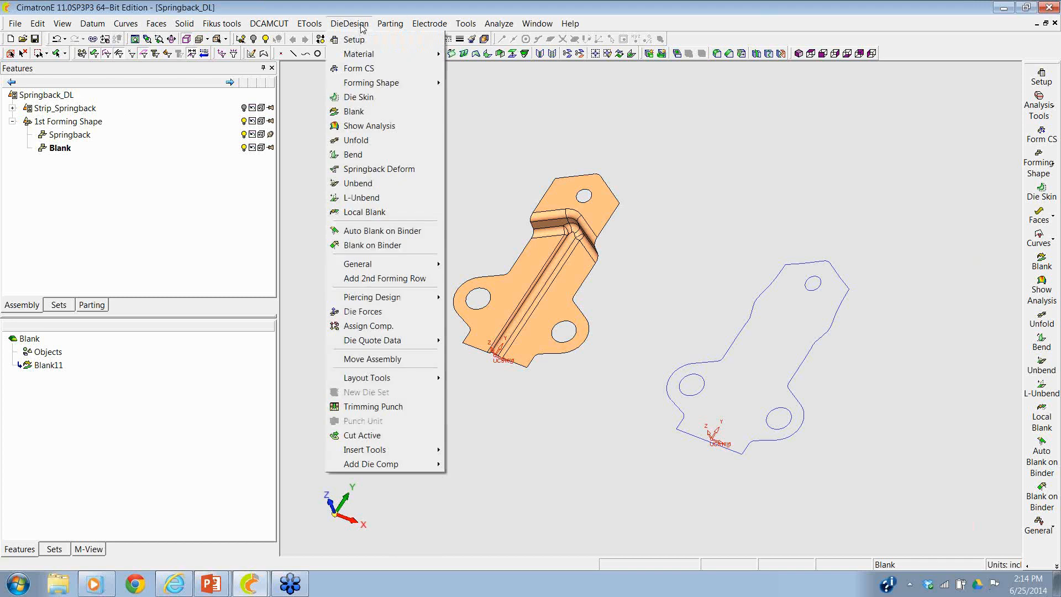
pyautogui.click(344, 170)
pyautogui.scroll(3, 384, 241)
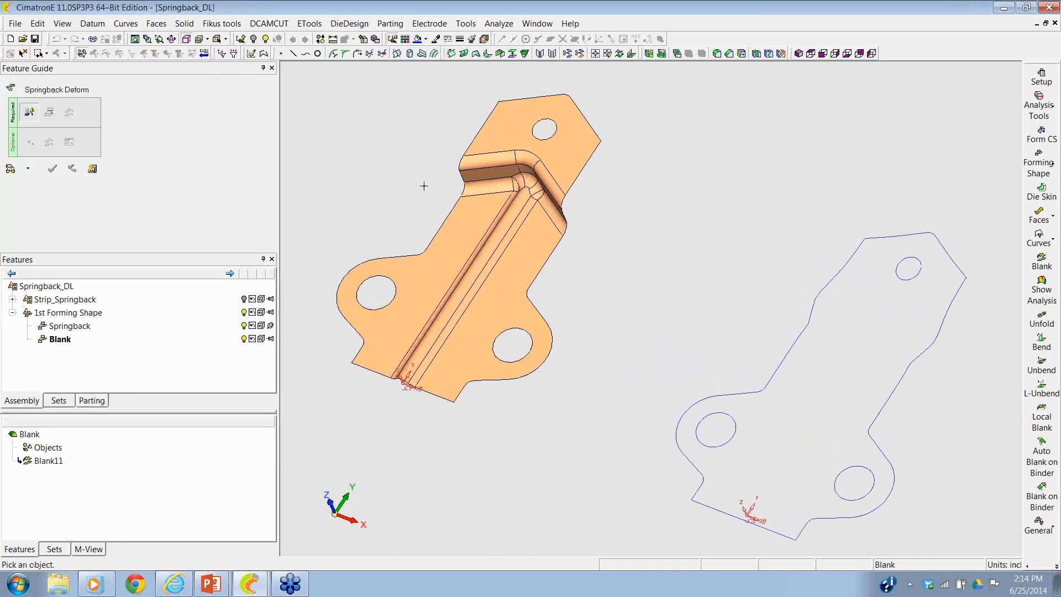
pyautogui.click(469, 221)
pyautogui.moveTo(424, 160); pyautogui.dragTo(569, 204, button='middle')
pyautogui.middleClick(521, 167)
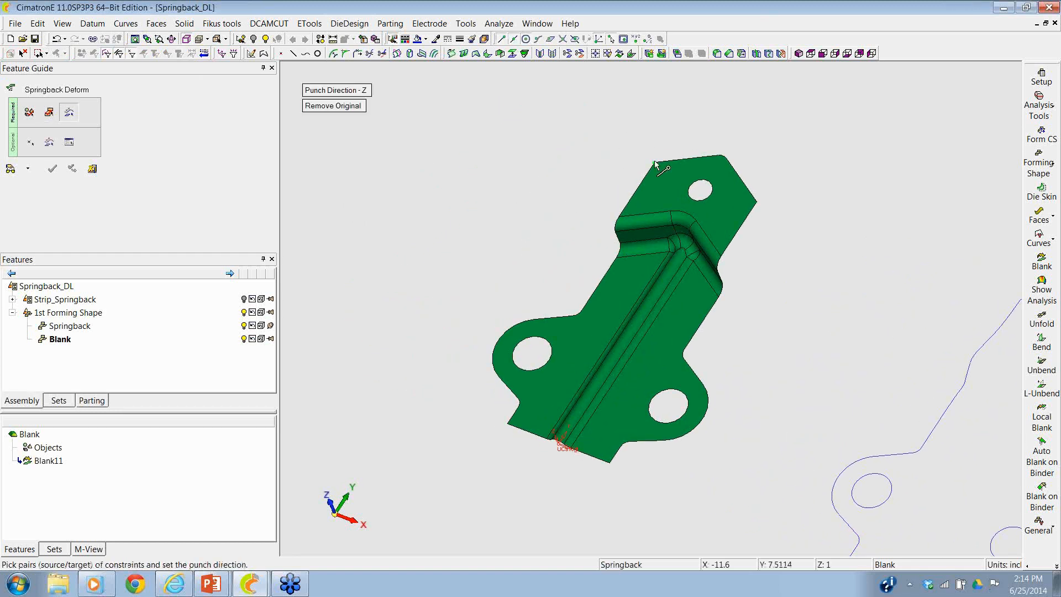
# - Try to define a constraint pair at the bracket's tip corner with the target point offset -.01 in Z
pyautogui.click(656, 165)
pyautogui.rightClick(604, 167)
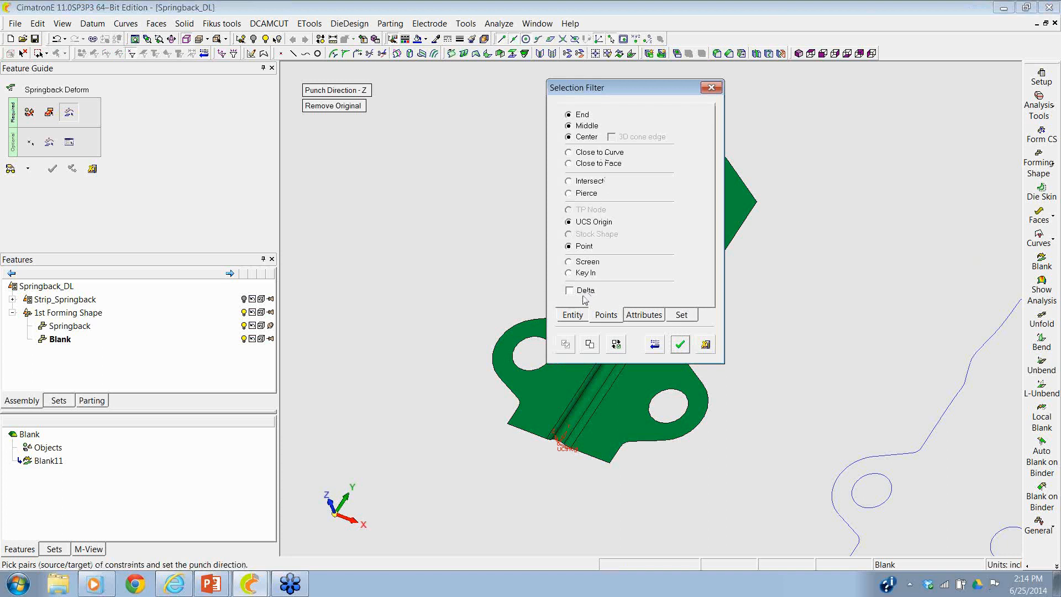
pyautogui.click(680, 344)
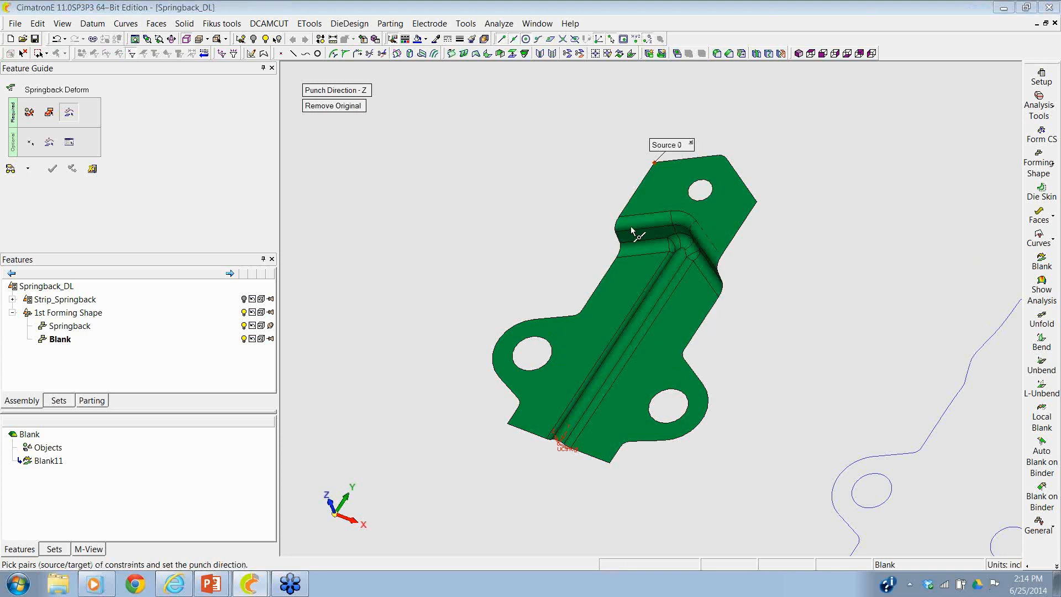
pyautogui.click(656, 164)
pyautogui.doubleClick(395, 166)
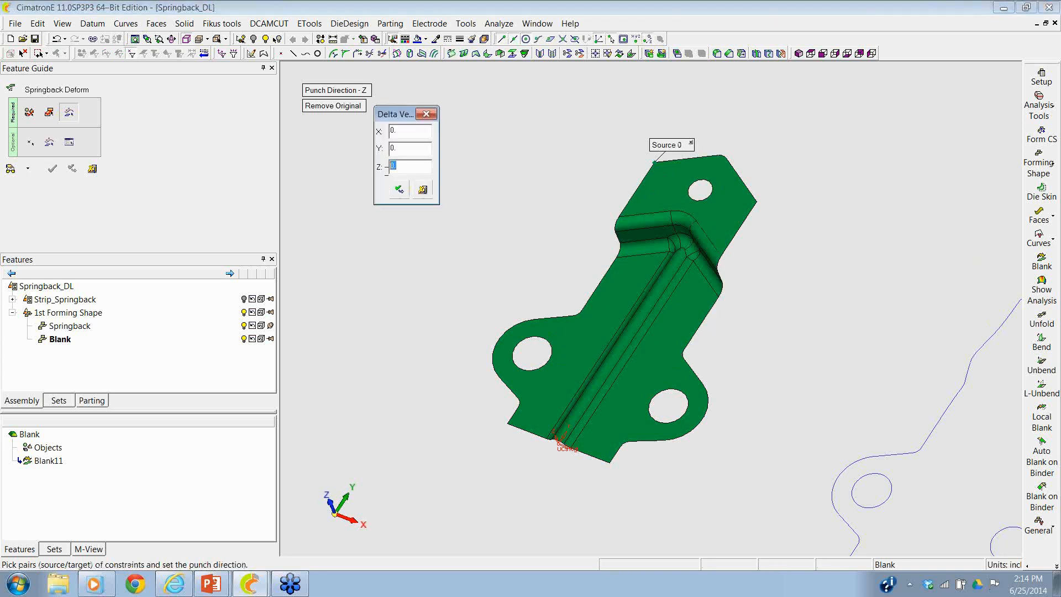
pyautogui.write('-.01')
pyautogui.click(423, 191)
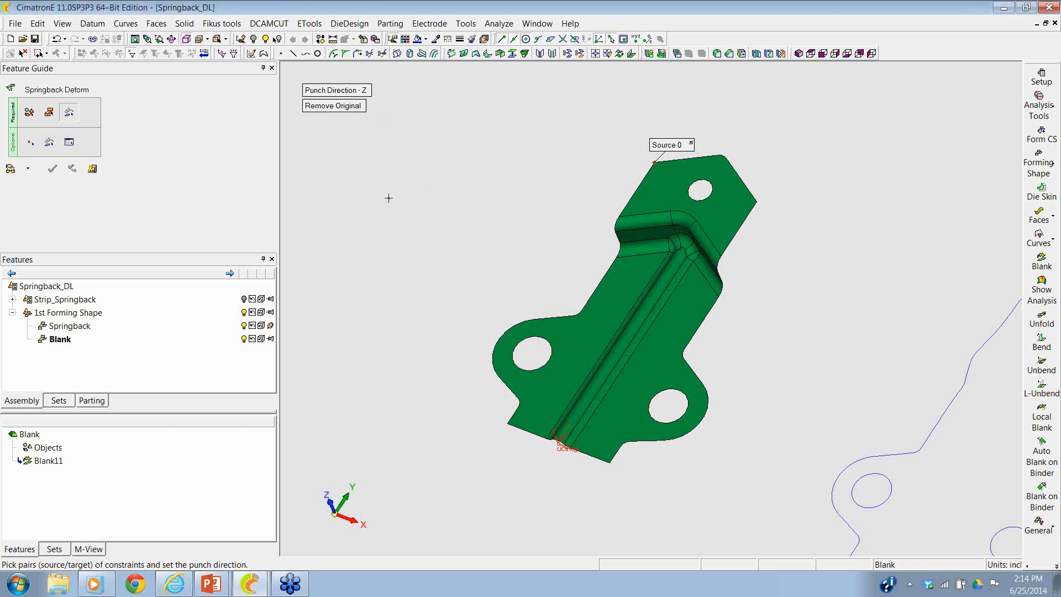
# - Define the deformation by table, import the springback analysis points, and calculate the deformed target points on the opposite side at scale factor 1.000
pyautogui.click(68, 142)
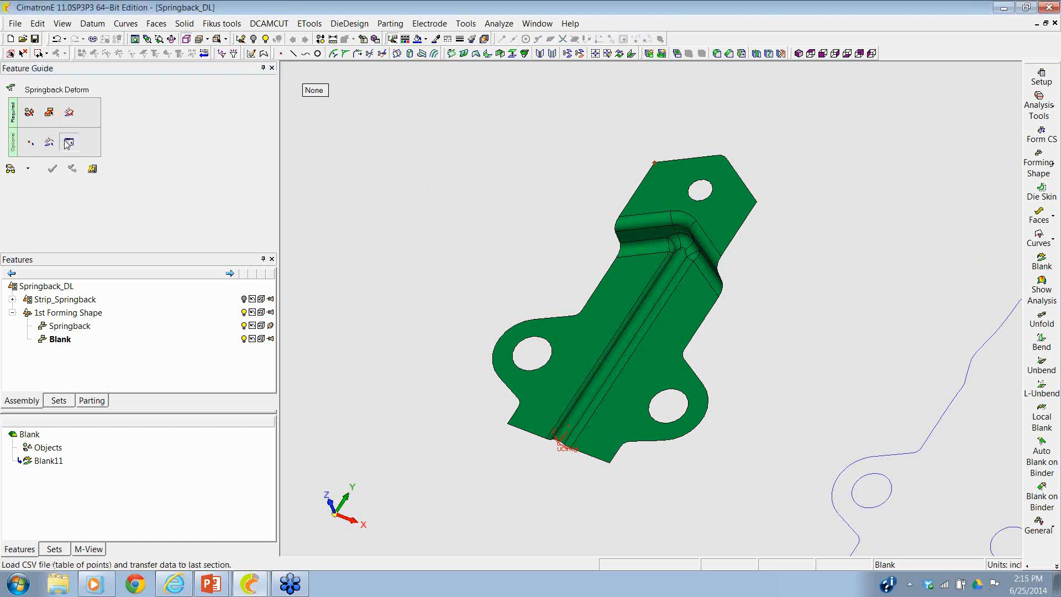
pyautogui.click(317, 91)
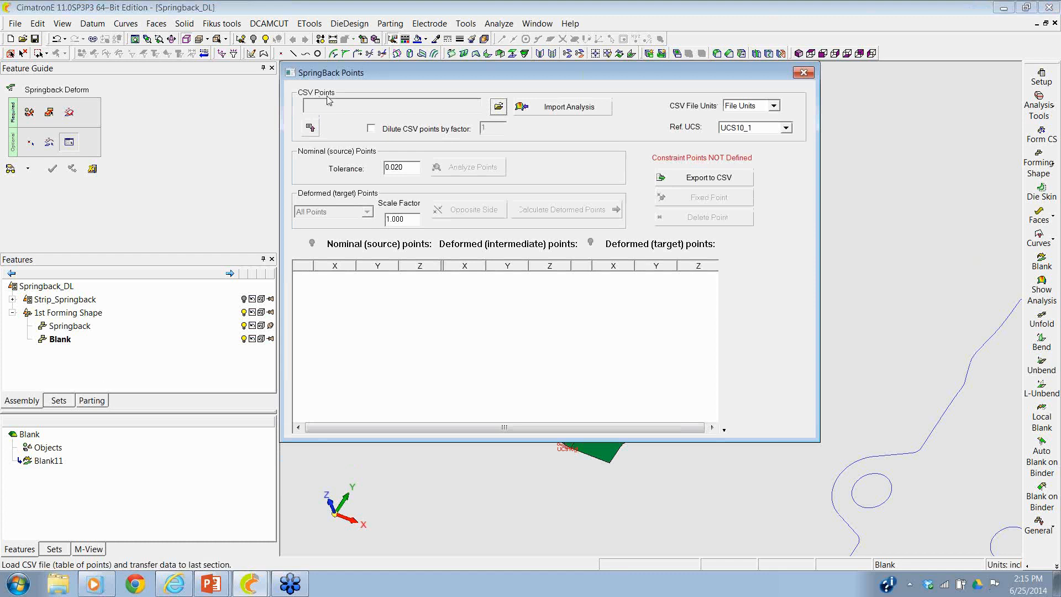
pyautogui.click(539, 108)
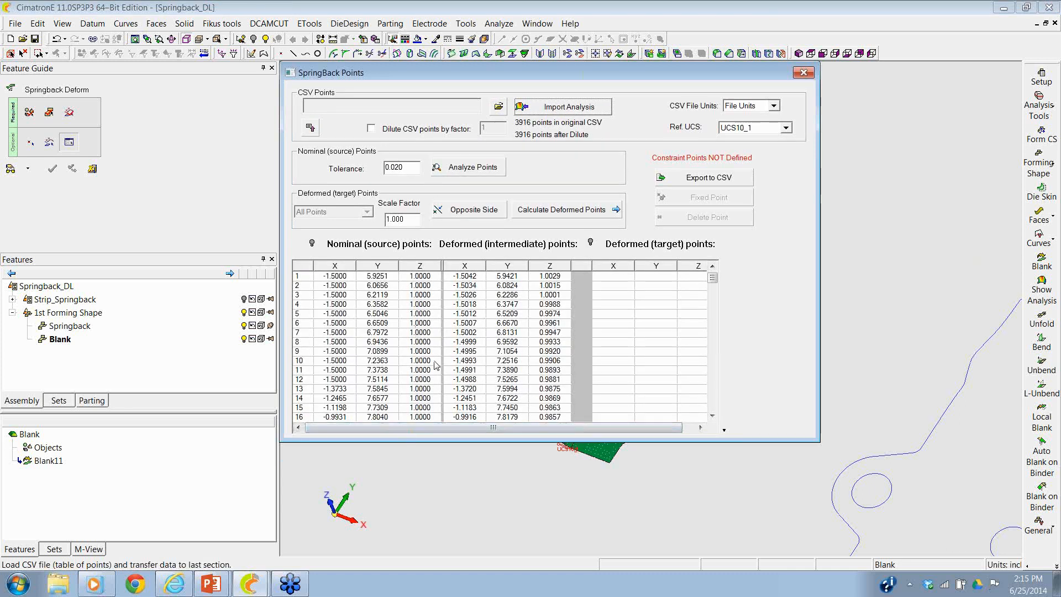
pyautogui.click(468, 213)
pyautogui.click(467, 214)
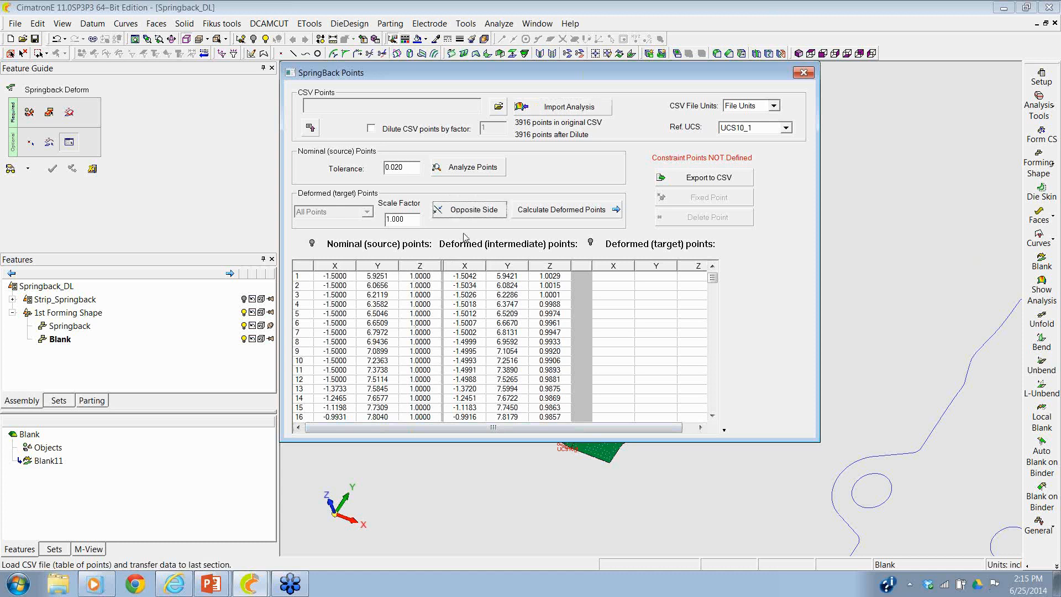
pyautogui.click(558, 210)
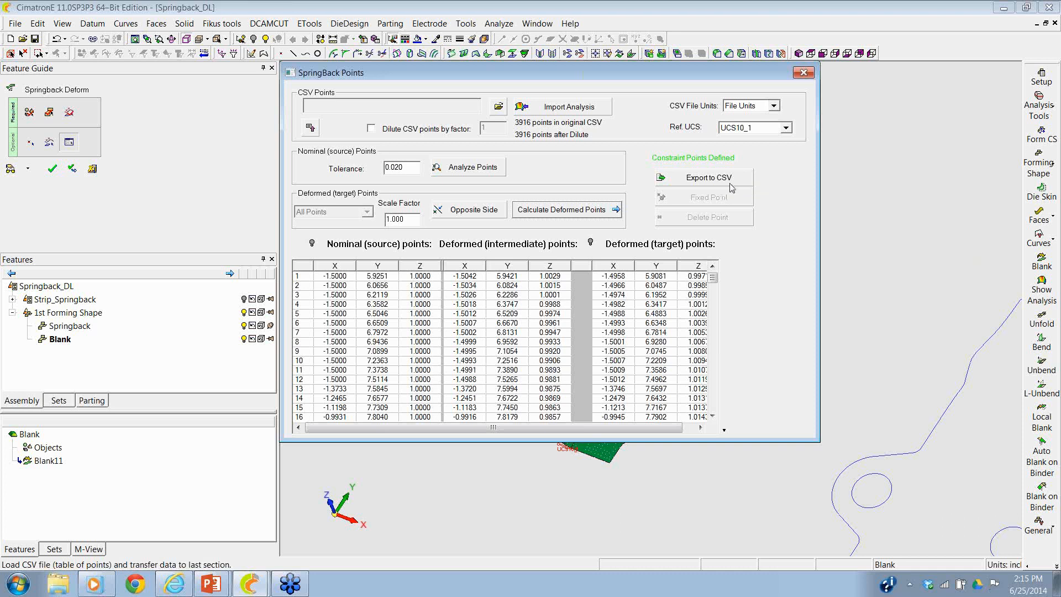
# - Keep the original bracket geometry and apply the Springback Deform with the calculated point table
pyautogui.click(52, 173)
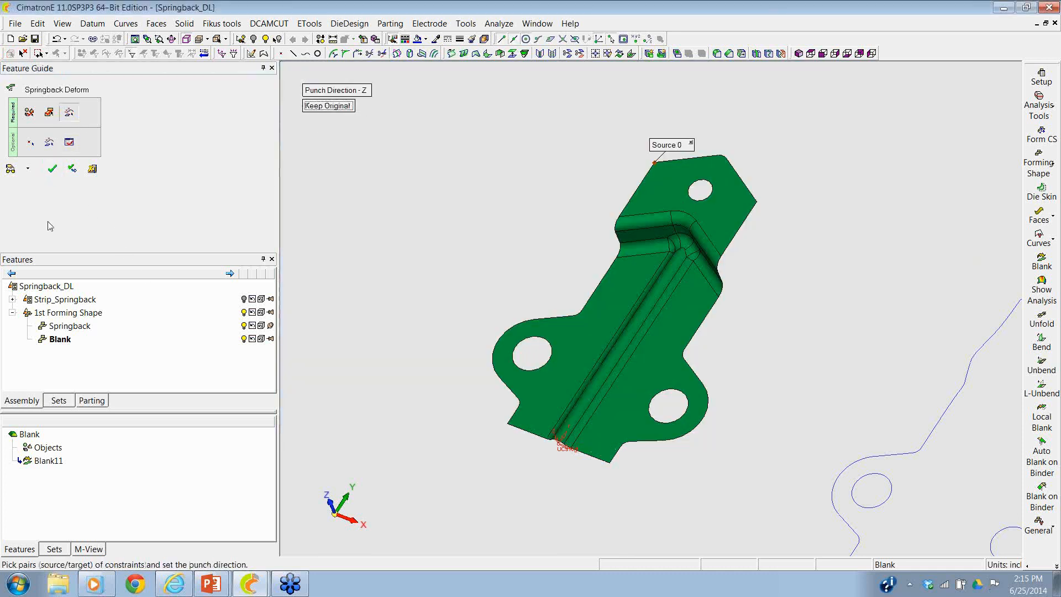
pyautogui.click(70, 143)
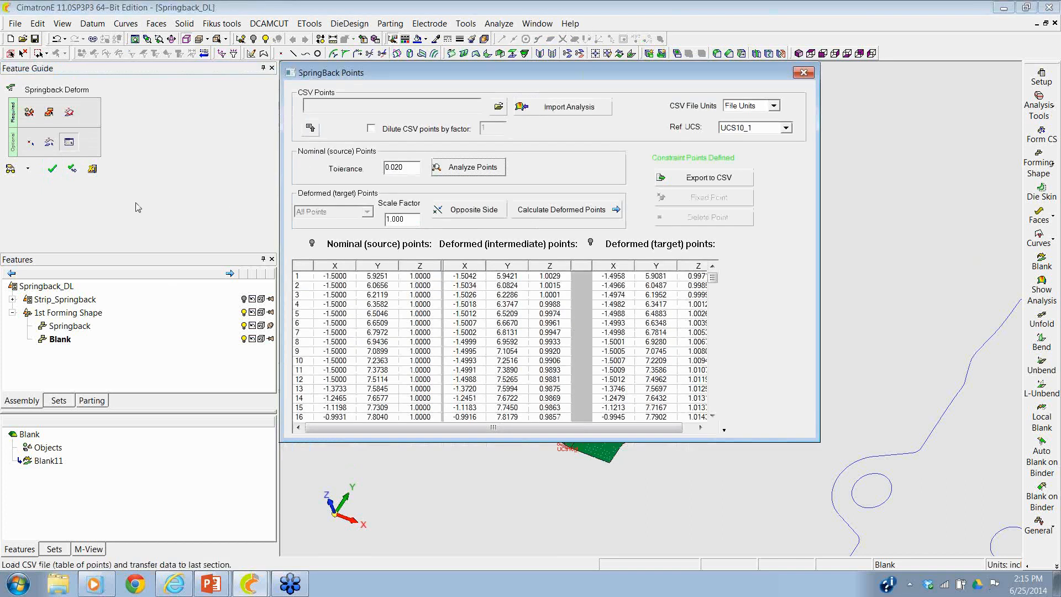
pyautogui.click(52, 169)
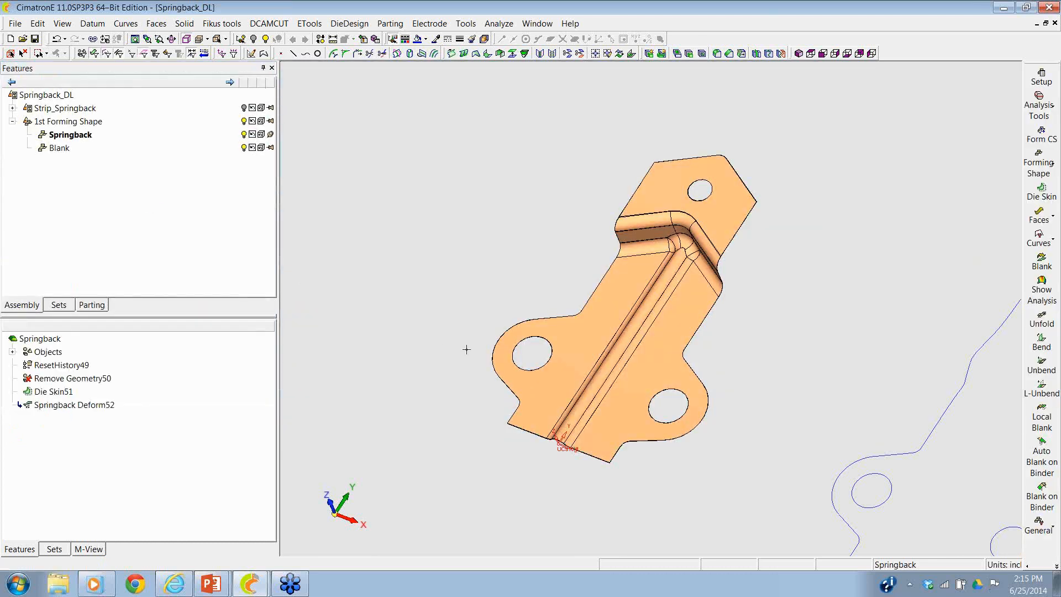
# - Color the selected deformed bracket faces green and compare them with the original faces around the upper bend and tip hole
pyautogui.keyDown('ctrl'); pyautogui.moveTo(466, 350); pyautogui.dragTo(482, 182, button='right'); pyautogui.keyUp('ctrl')
pyautogui.keyDown('ctrl'); pyautogui.moveTo(745, 134); pyautogui.dragTo(666, 43); pyautogui.keyUp('ctrl')
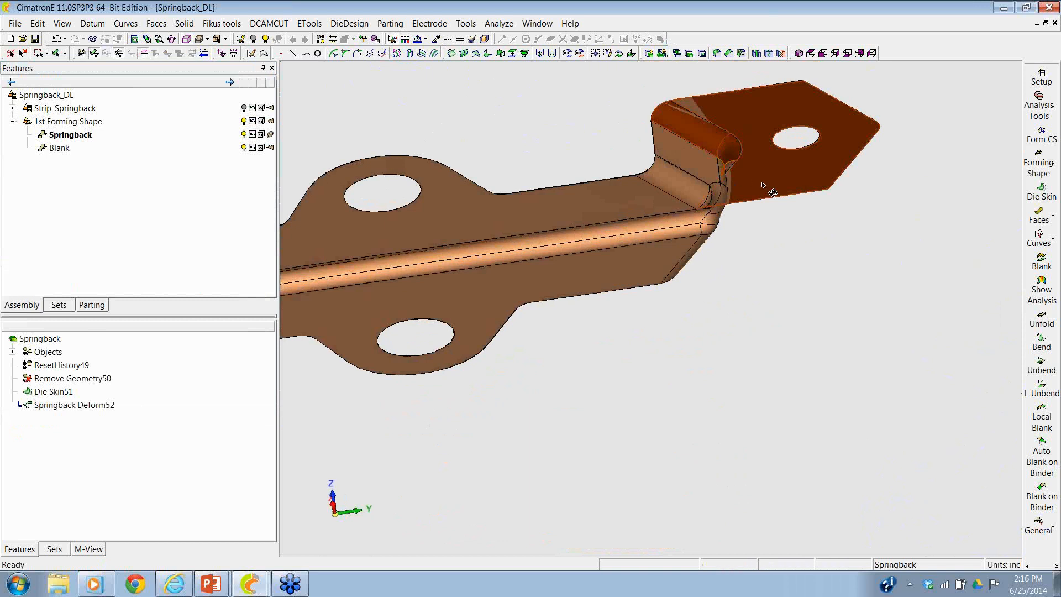
pyautogui.keyDown('ctrl'); pyautogui.moveTo(724, 147); pyautogui.dragTo(705, 171); pyautogui.keyUp('ctrl')
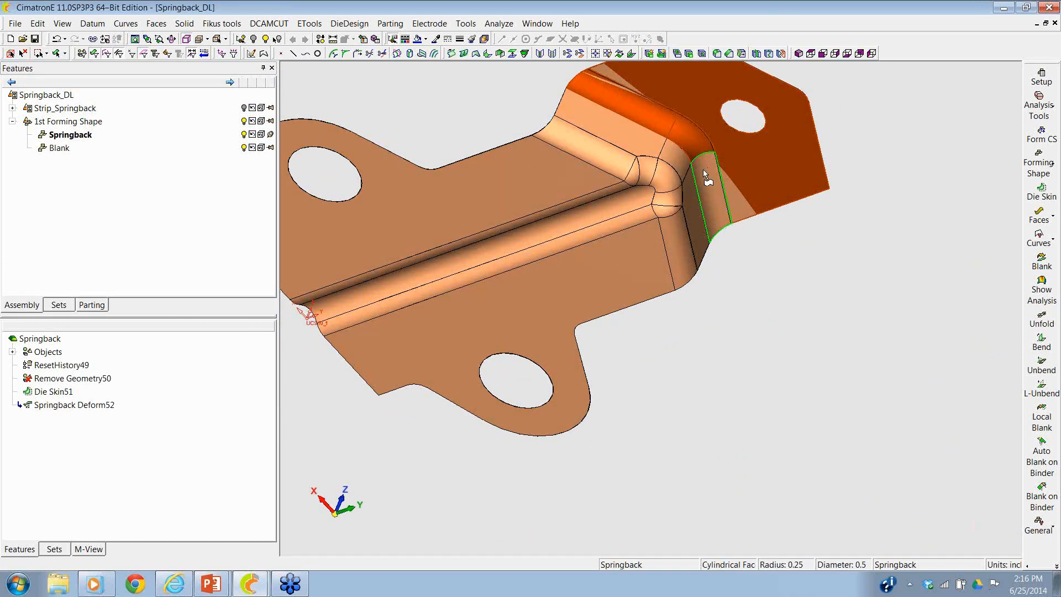
pyautogui.click(426, 39)
pyautogui.click(452, 77)
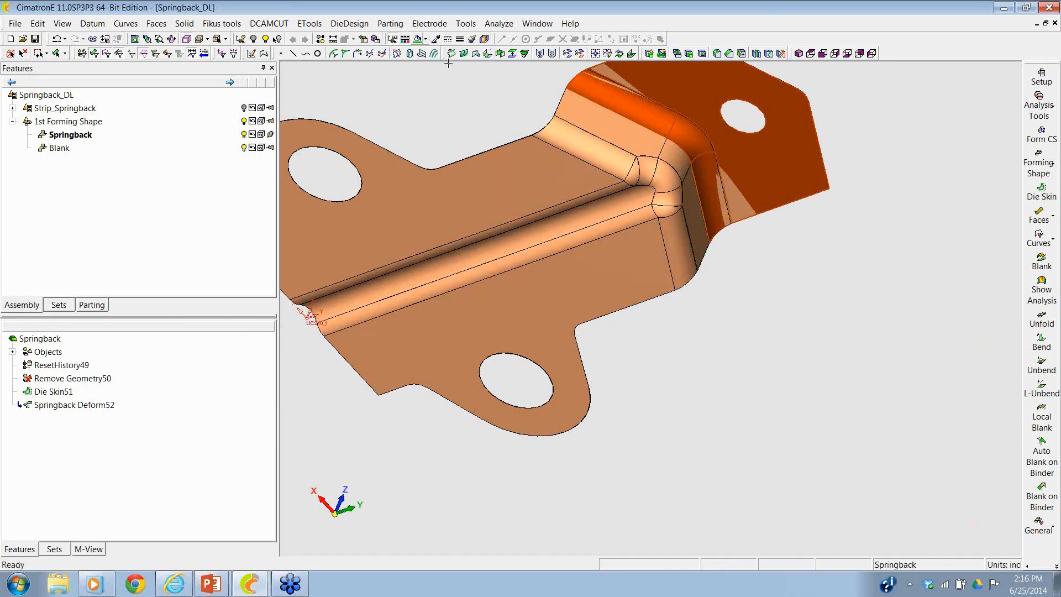
pyautogui.keyDown('ctrl'); pyautogui.moveTo(439, 95); pyautogui.dragTo(564, 197); pyautogui.keyUp('ctrl')
pyautogui.keyDown('ctrl'); pyautogui.moveTo(555, 168); pyautogui.dragTo(391, 222, button='middle'); pyautogui.keyUp('ctrl')
pyautogui.keyDown('ctrl'); pyautogui.moveTo(760, 315); pyautogui.dragTo(770, 200, button='right'); pyautogui.keyUp('ctrl')
pyautogui.keyDown('ctrl'); pyautogui.moveTo(770, 200); pyautogui.dragTo(722, 216); pyautogui.keyUp('ctrl')
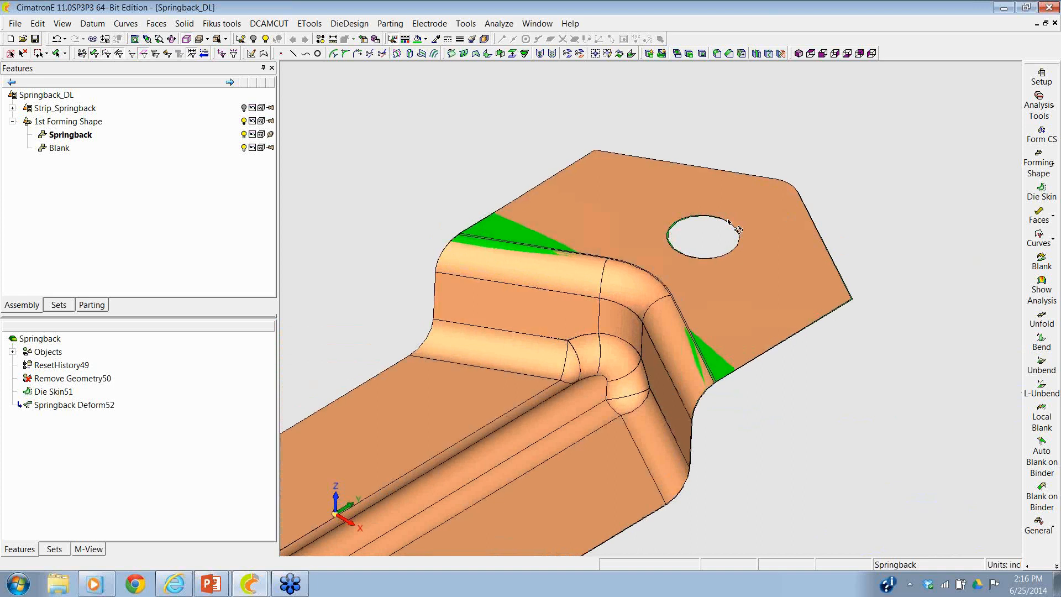
pyautogui.keyDown('ctrl'); pyautogui.moveTo(721, 216); pyautogui.dragTo(742, 190, button='right'); pyautogui.keyUp('ctrl')
# - Reopen the Springback Deform feature, examine how its table points are distributed over the bracket, and close it with the settings as they are
pyautogui.rightClick(110, 409)
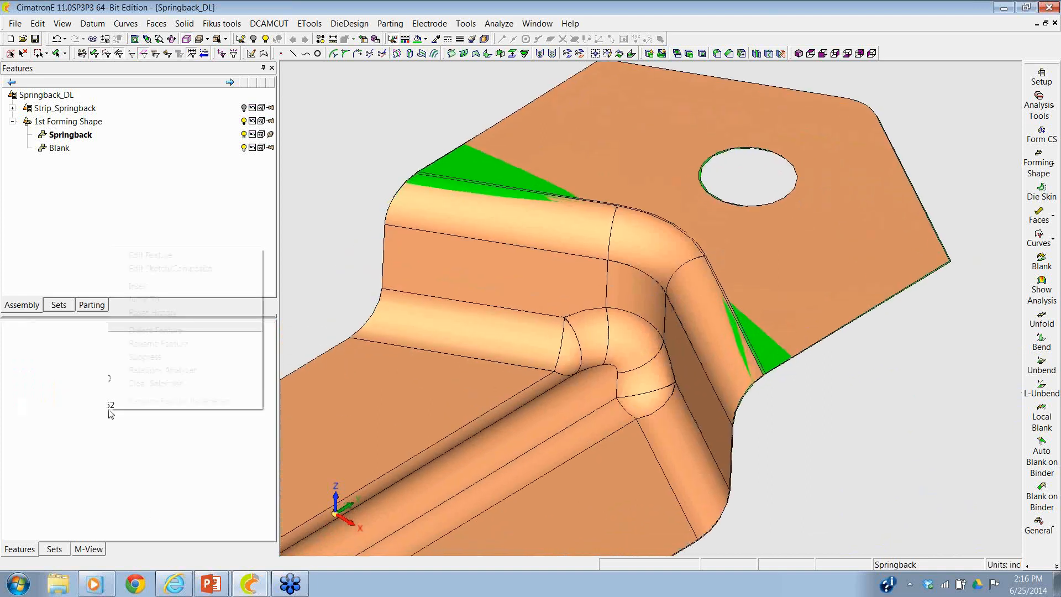
pyautogui.click(169, 256)
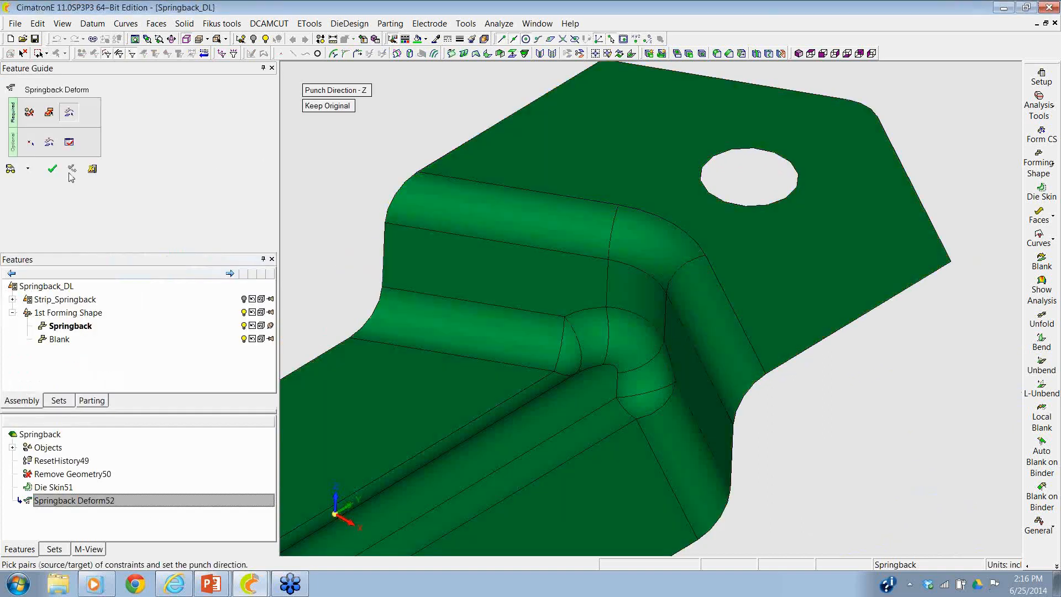
pyautogui.click(69, 143)
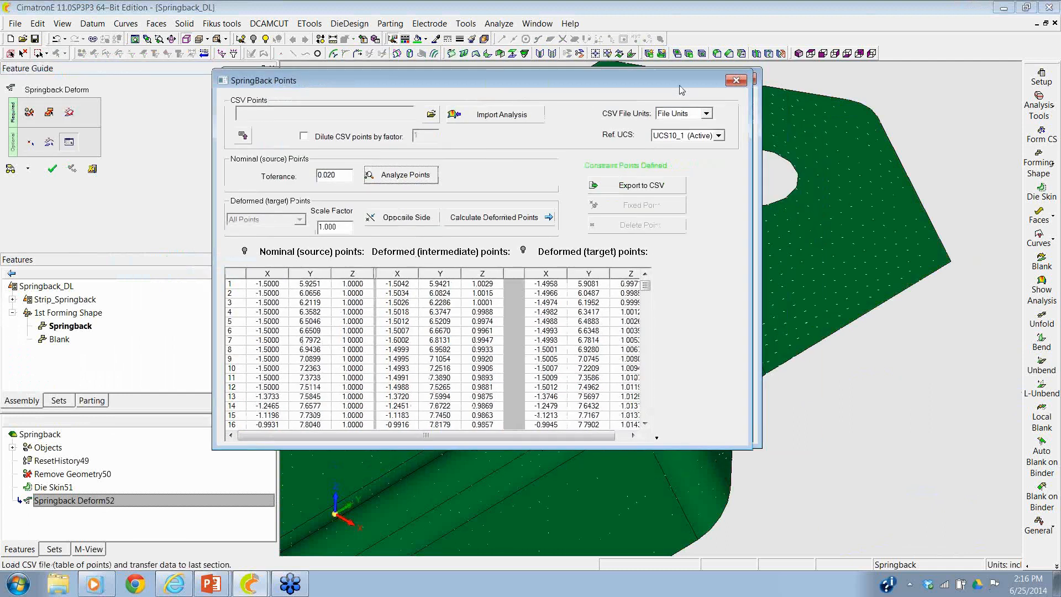
pyautogui.moveTo(682, 90); pyautogui.dragTo(406, 127)
pyautogui.keyDown('ctrl'); pyautogui.moveTo(789, 154); pyautogui.dragTo(680, 293, button='right'); pyautogui.keyUp('ctrl')
pyautogui.keyDown('ctrl'); pyautogui.moveTo(680, 293); pyautogui.dragTo(796, 206, button='middle'); pyautogui.keyUp('ctrl')
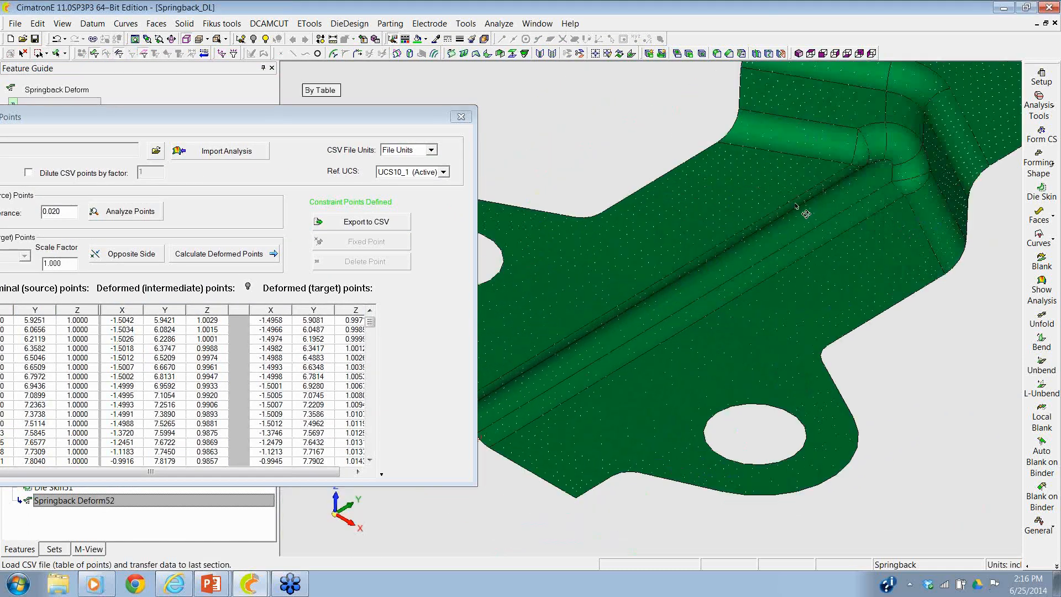
pyautogui.moveTo(796, 206)
pyautogui.keyDown('ctrl'); pyautogui.mouseDown()
pyautogui.moveTo(822, 217)
pyautogui.moveTo(787, 229)
pyautogui.moveTo(804, 218)
pyautogui.mouseUp(); pyautogui.keyUp('ctrl')
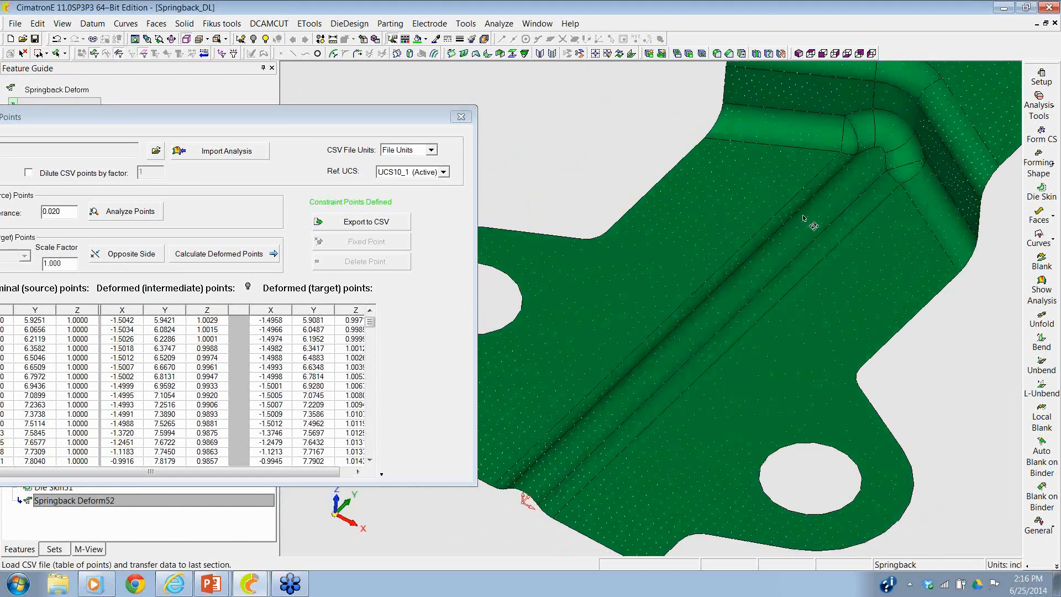
pyautogui.keyDown('ctrl'); pyautogui.moveTo(804, 218); pyautogui.dragTo(679, 267, button='right'); pyautogui.keyUp('ctrl')
pyautogui.keyDown('ctrl'); pyautogui.moveTo(680, 267); pyautogui.dragTo(651, 296, button='middle'); pyautogui.keyUp('ctrl')
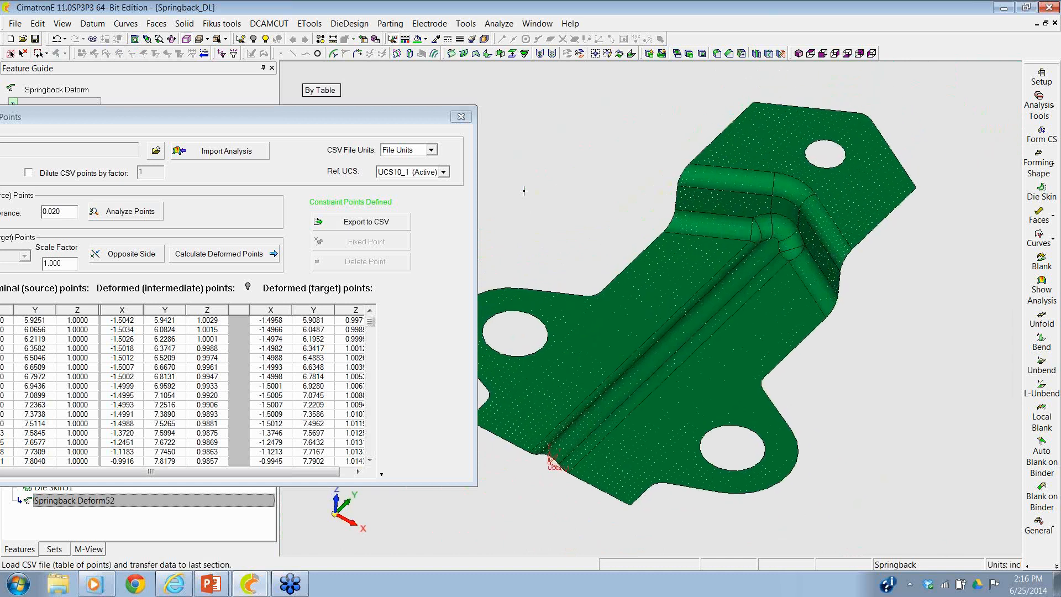
pyautogui.click(461, 117)
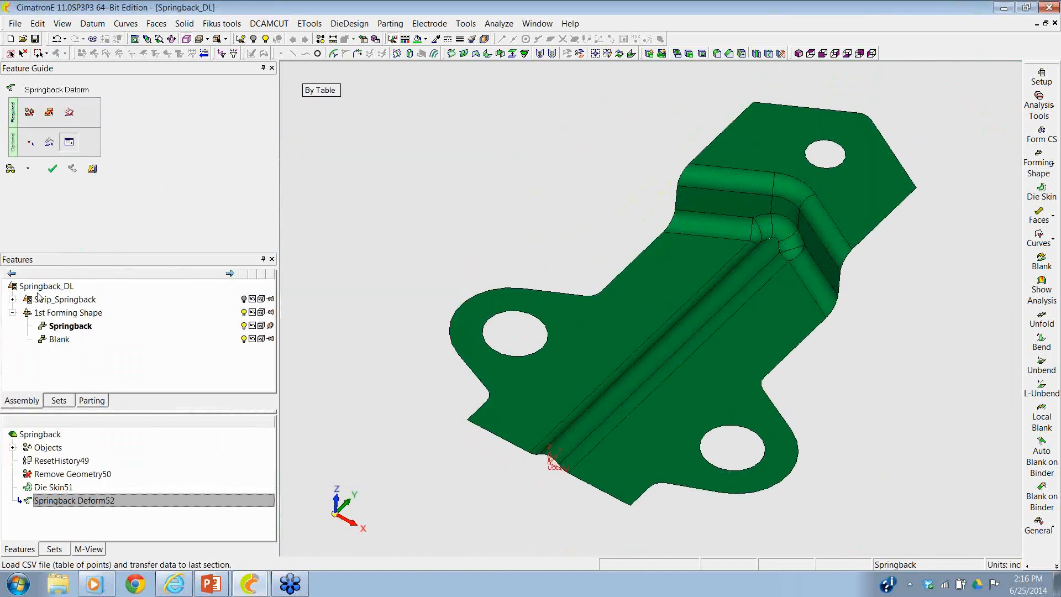
pyautogui.click(52, 168)
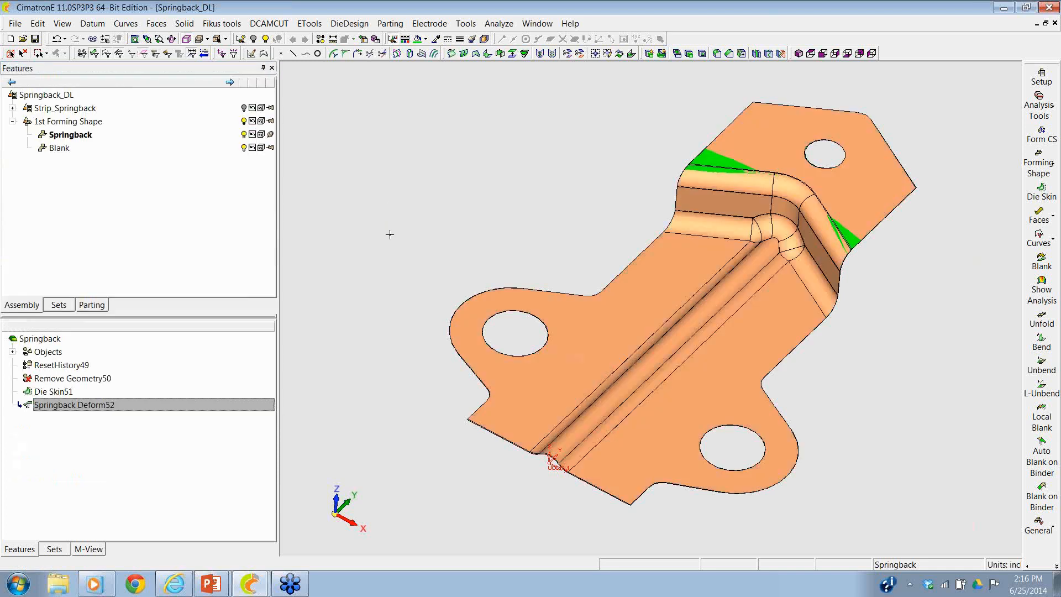
pyautogui.hotkey('alt', 'Tab')
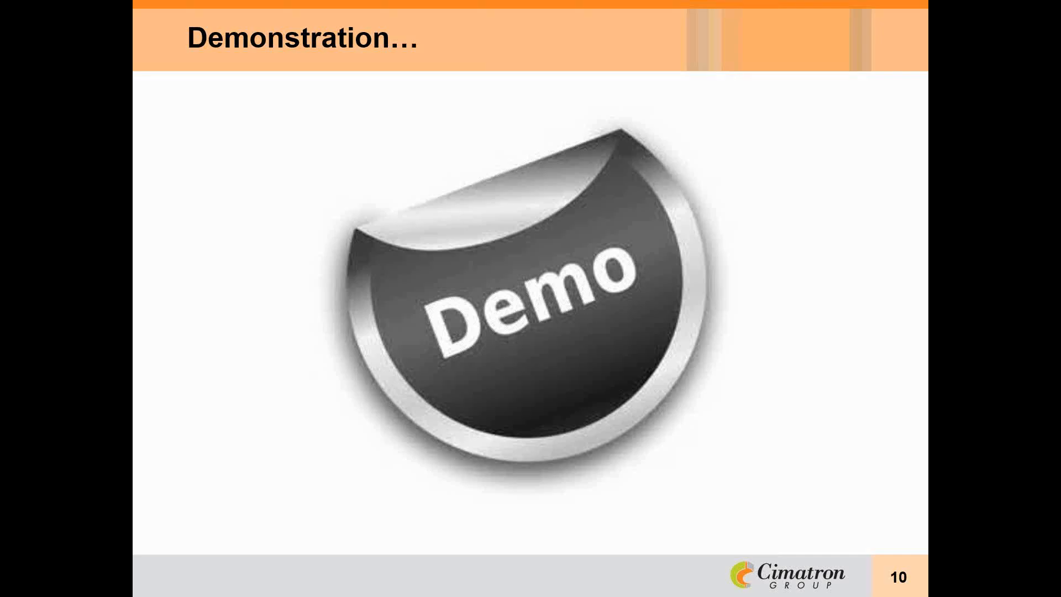
pyautogui.press('Right')
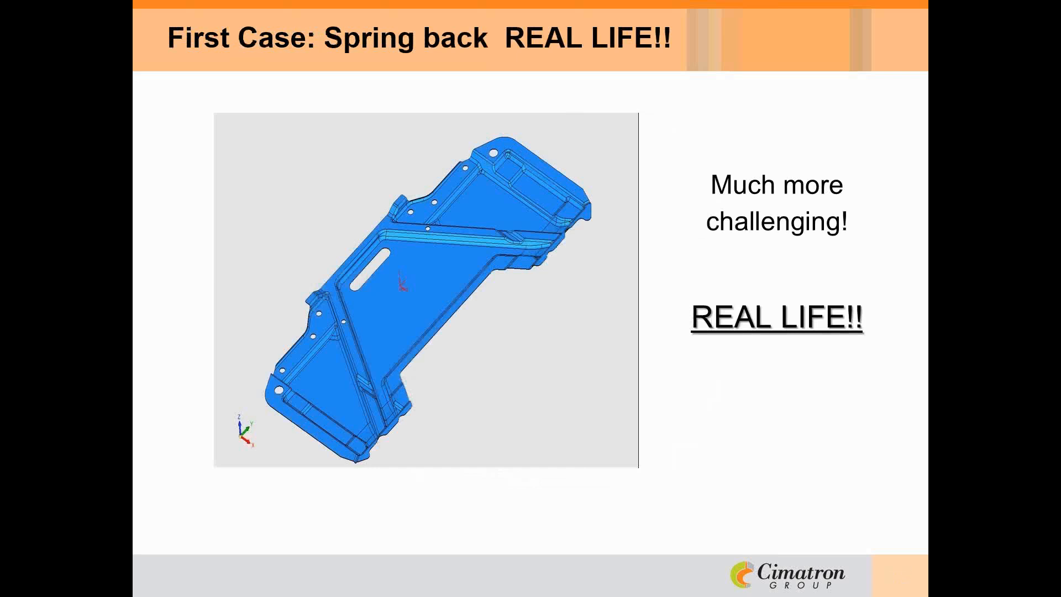
pyautogui.press('Right')
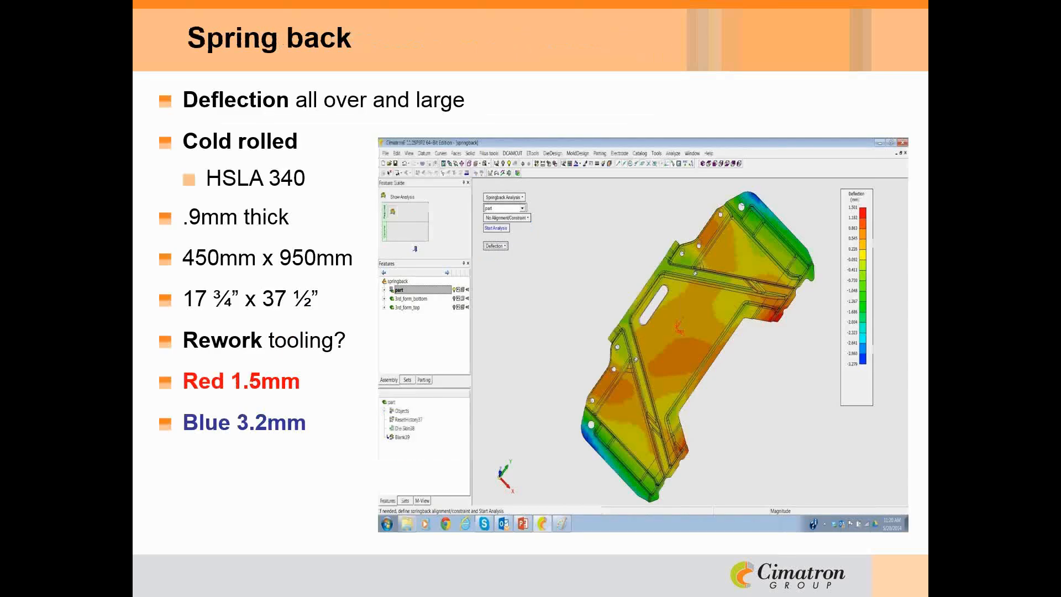
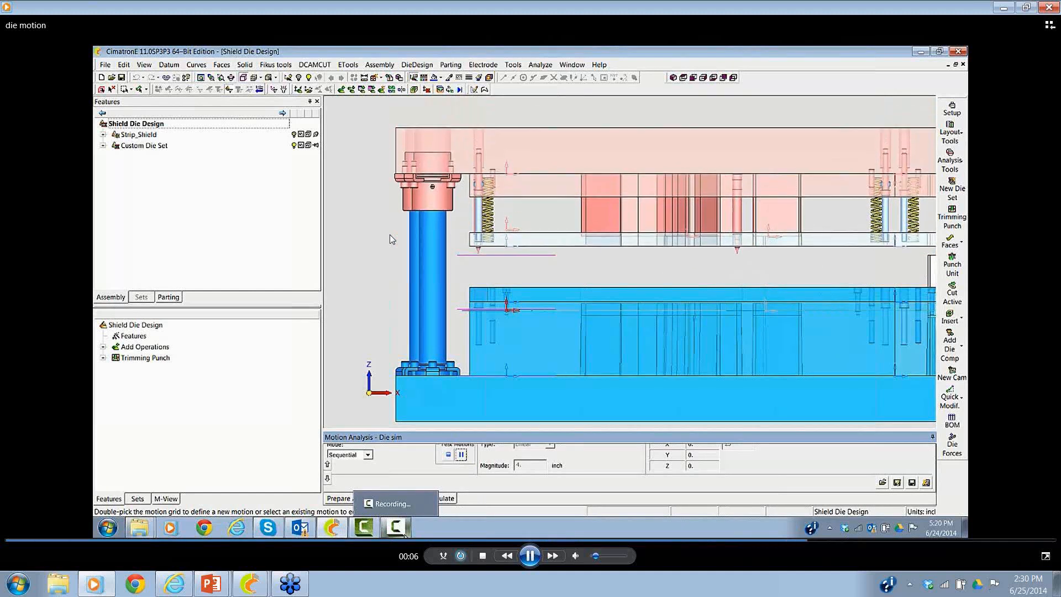
pyautogui.hotkey('alt', 'Tab')
pyautogui.hotkey('alt', 'Tab')
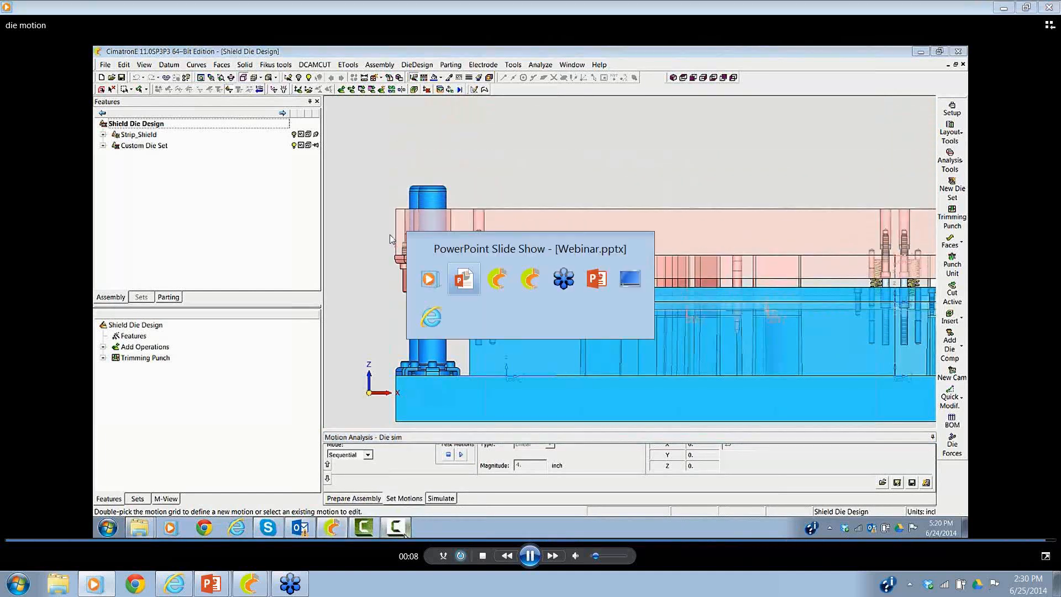
pyautogui.hotkey('alt', 'Tab')
pyautogui.hotkey('alt', 'Tab')
pyautogui.hotkey('alt', 'Tab')
pyautogui.hotkey('alt', 'Tab')
pyautogui.hotkey('alt', 'Tab')
pyautogui.hotkey('alt', 'Tab')
pyautogui.hotkey('alt', 'Tab')
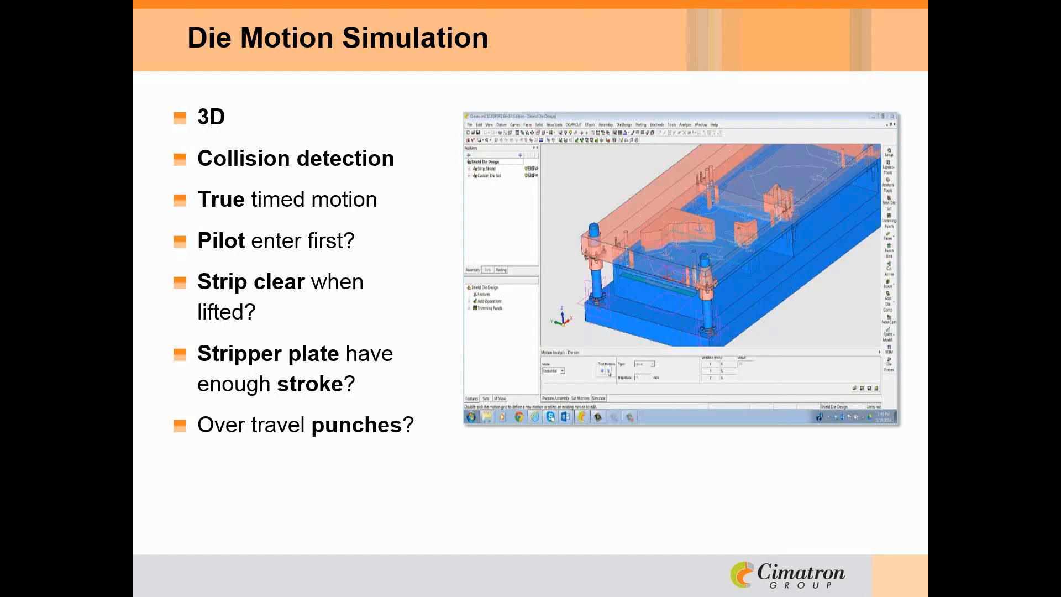
pyautogui.hotkey('alt', 'Tab')
pyautogui.hotkey('alt', 'Tab')
pyautogui.hotkey('alt', 'Tab')
pyautogui.hotkey('alt', 'Tab')
pyautogui.hotkey('alt', 'Tab')
pyautogui.hotkey('alt', 'Tab')
pyautogui.hotkey('alt', 'Tab')
pyautogui.hotkey('alt', 'Tab')
pyautogui.hotkey('alt', 'Tab')
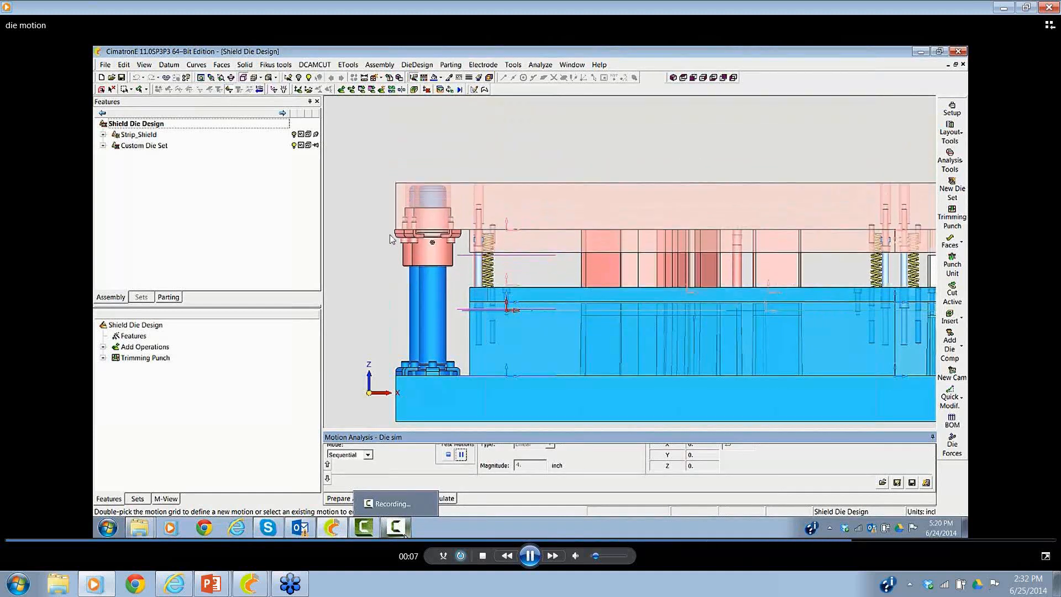
pyautogui.hotkey('alt', 'Tab')
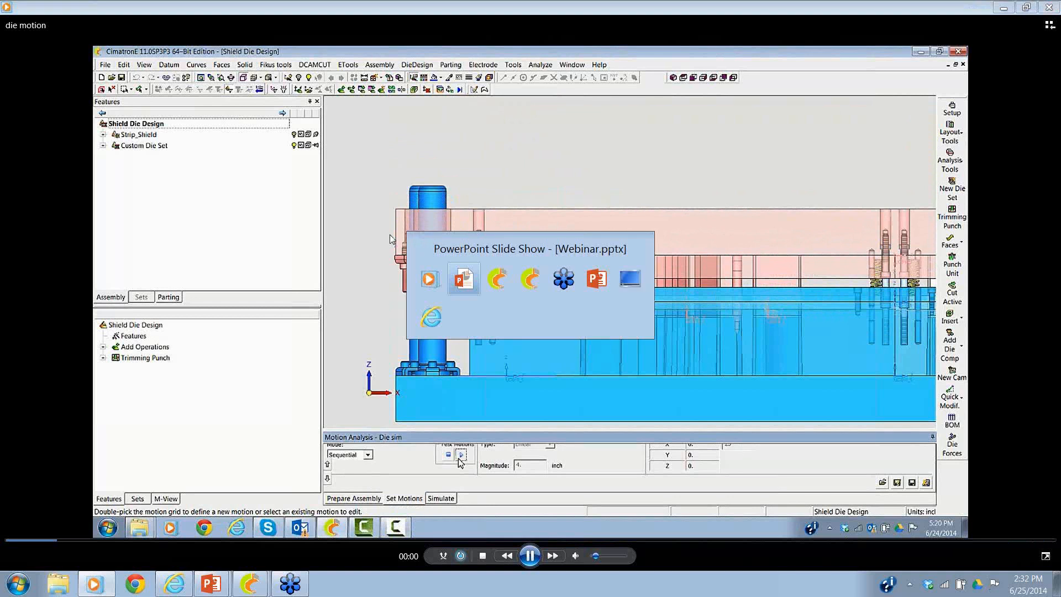
pyautogui.press('Tab')
pyautogui.press('Tab')
pyautogui.press('Tab')
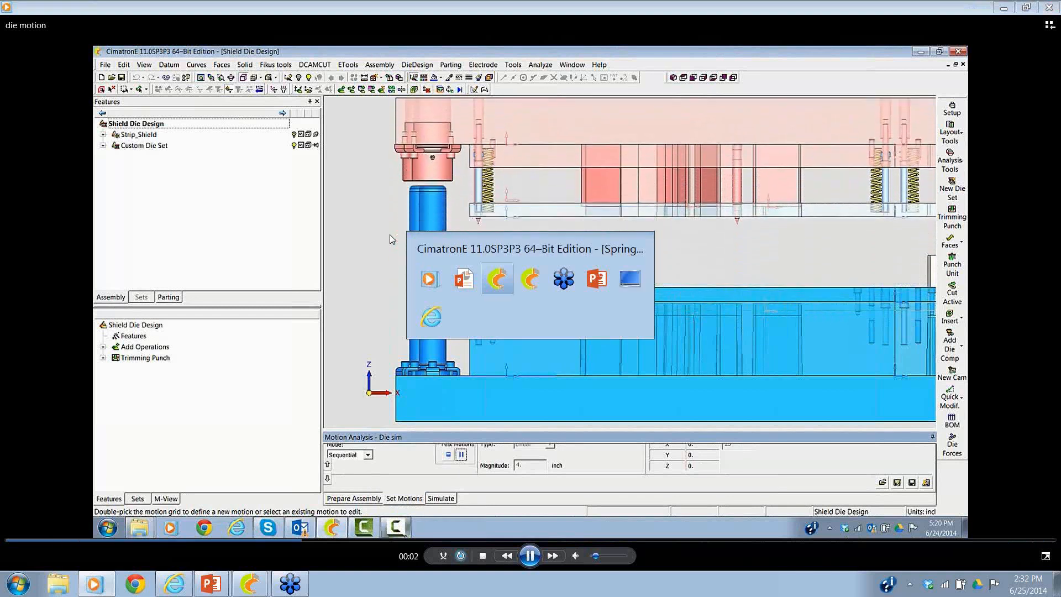
pyautogui.press('Tab')
pyautogui.press('Tab')
pyautogui.press('Tab')
pyautogui.press('Tab')
pyautogui.press('Tab')
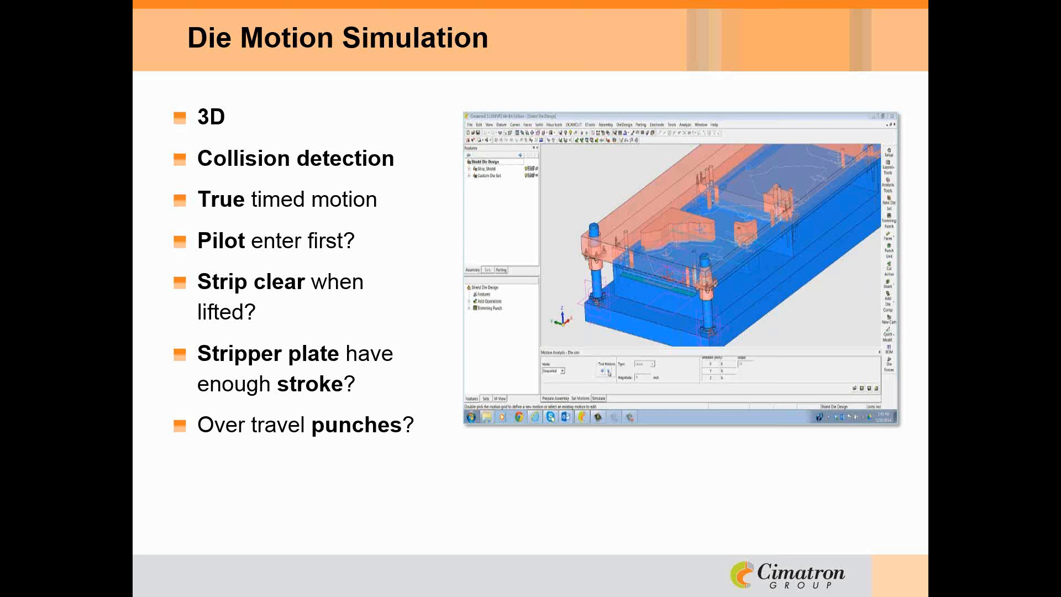
pyautogui.press('Right')
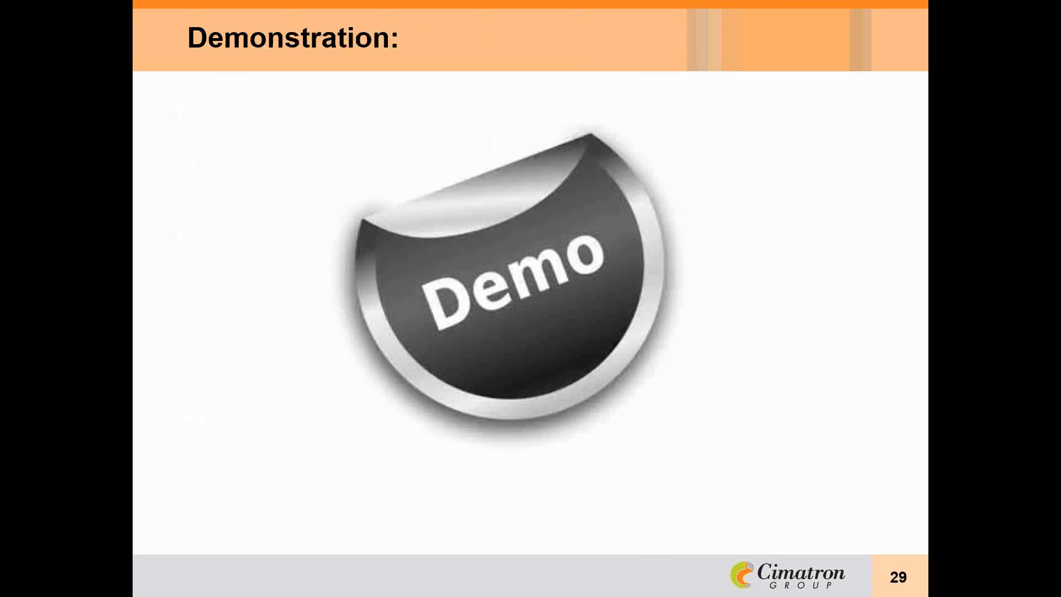
# - Switch to the Simple_DL assembly in CimatronE and examine the formed bracket from several angles
pyautogui.hotkey('alt', 'Tab')
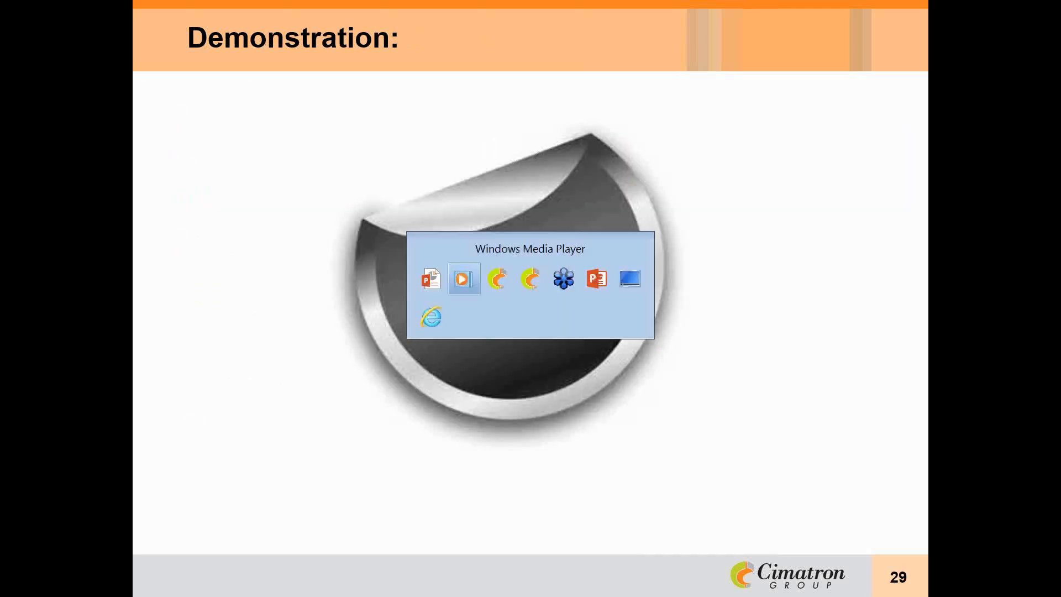
pyautogui.hotkey('alt', 'Tab')
pyautogui.hotkey('alt', 'Tab')
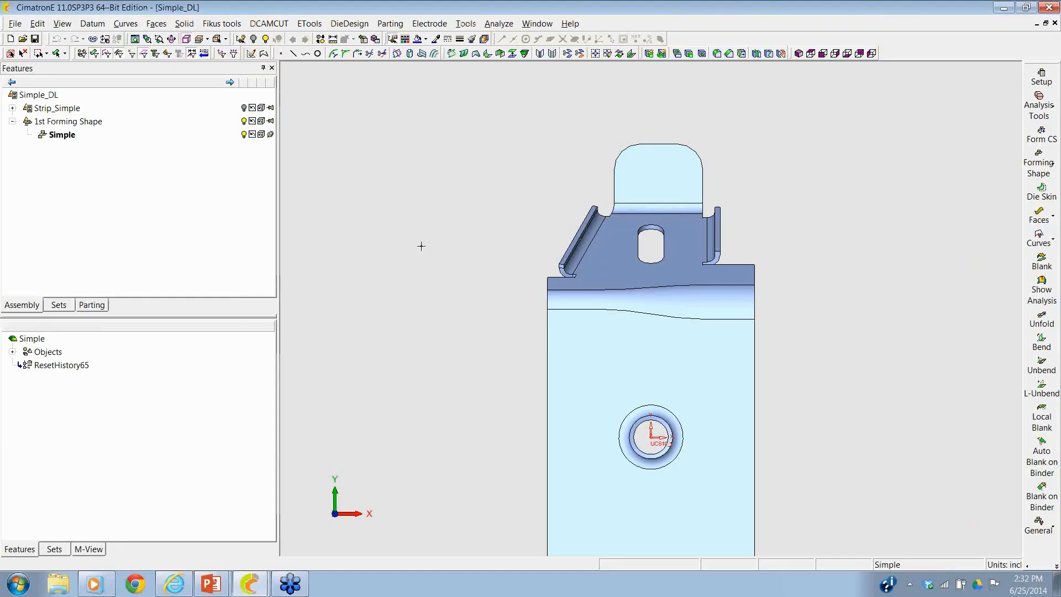
pyautogui.keyDown('ctrl'); pyautogui.moveTo(498, 281); pyautogui.dragTo(485, 448, button='right'); pyautogui.keyUp('ctrl')
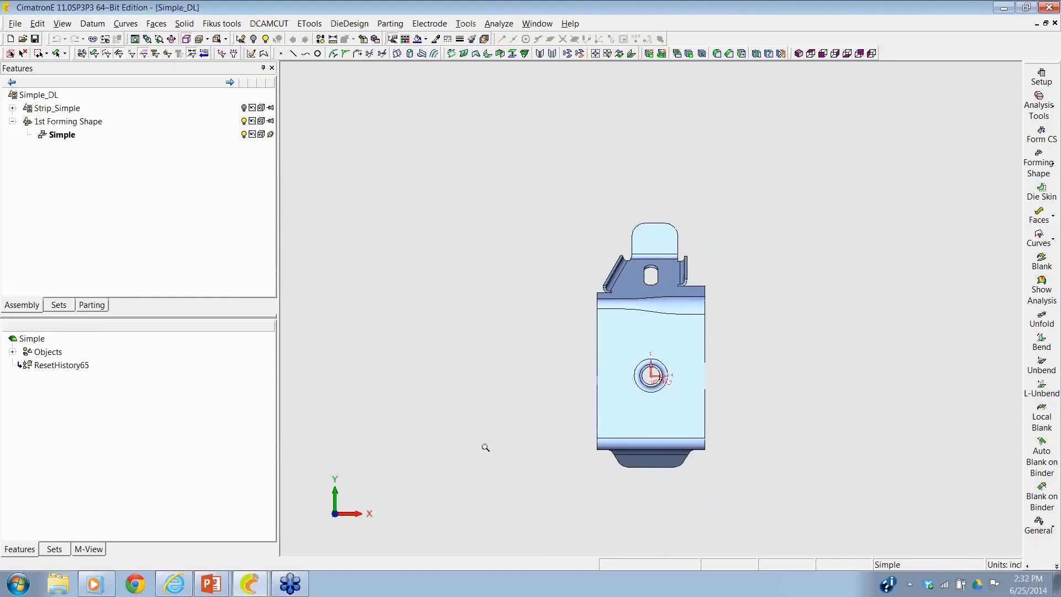
pyautogui.keyDown('ctrl'); pyautogui.moveTo(480, 439); pyautogui.dragTo(469, 278, button='middle'); pyautogui.keyUp('ctrl')
pyautogui.scroll(2, 468, 278)
pyautogui.keyDown('ctrl'); pyautogui.moveTo(468, 278); pyautogui.dragTo(489, 191); pyautogui.keyUp('ctrl')
pyautogui.keyDown('ctrl'); pyautogui.moveTo(478, 183); pyautogui.dragTo(433, 269, button='middle'); pyautogui.keyUp('ctrl')
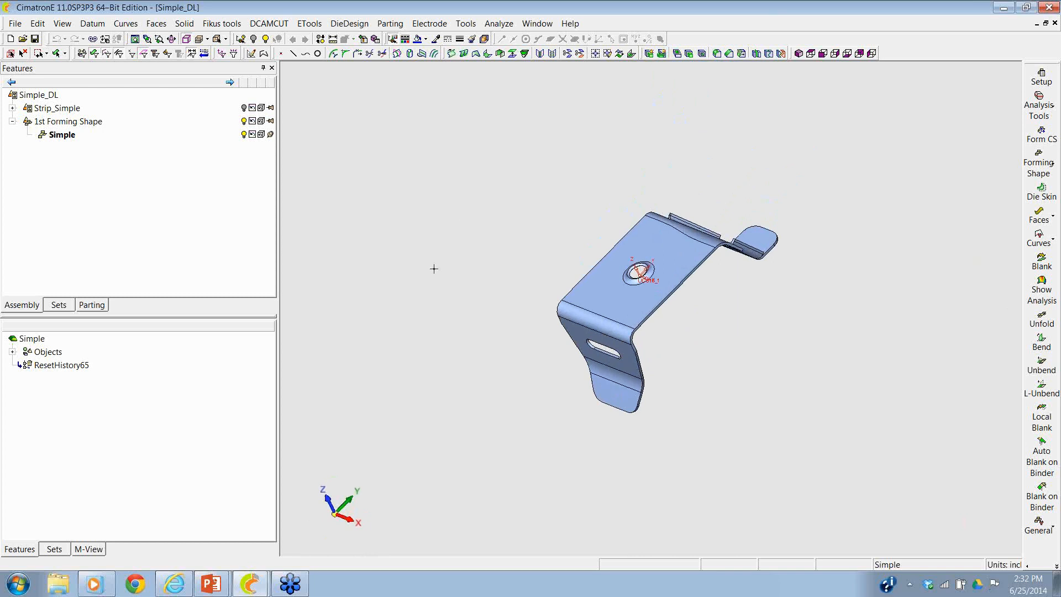
pyautogui.moveTo(500, 224); pyautogui.dragTo(534, 231, button='middle')
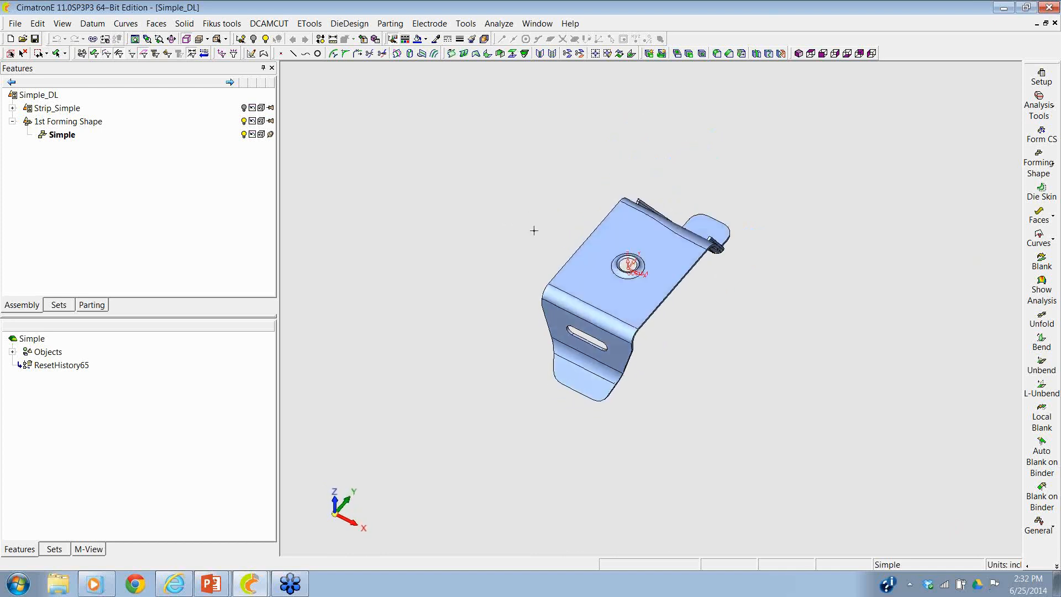
# - Add a forming shape beside the original bracket as a regular part copy with a forming progression of 6
pyautogui.click(1038, 163)
pyautogui.click(975, 154)
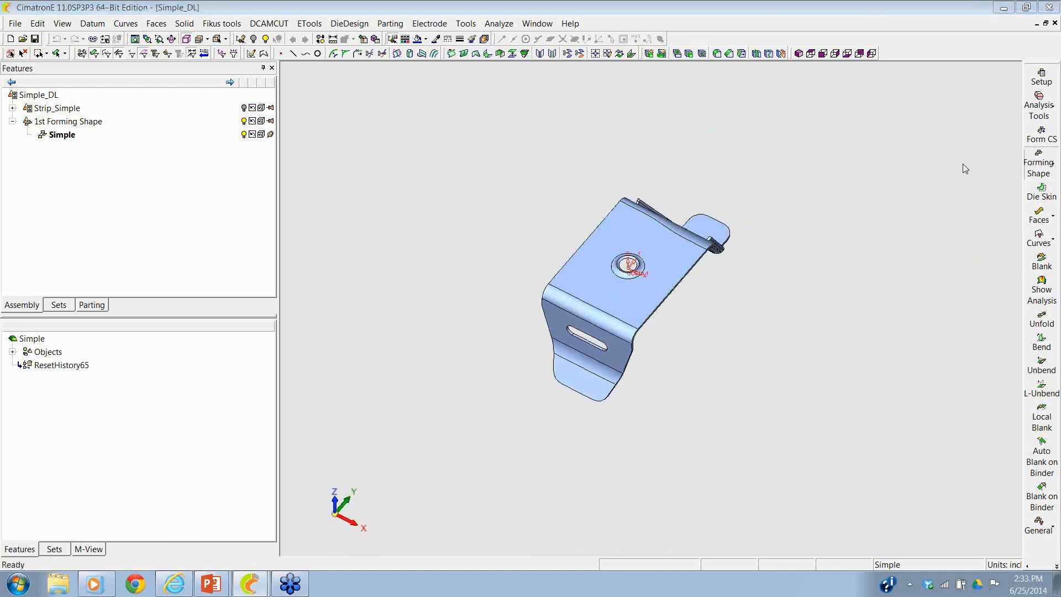
pyautogui.click(672, 253)
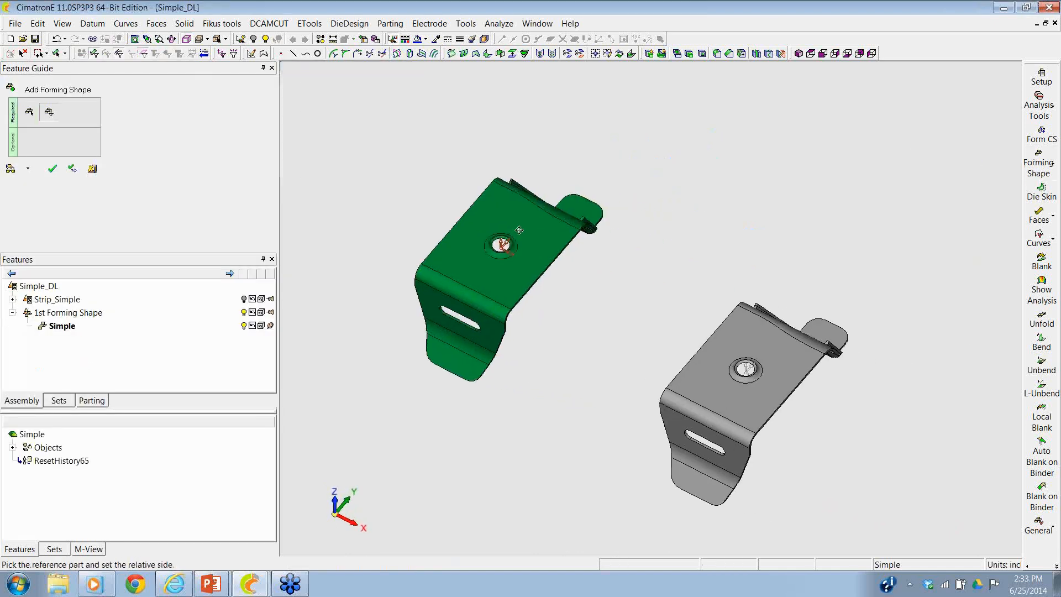
pyautogui.click(367, 122)
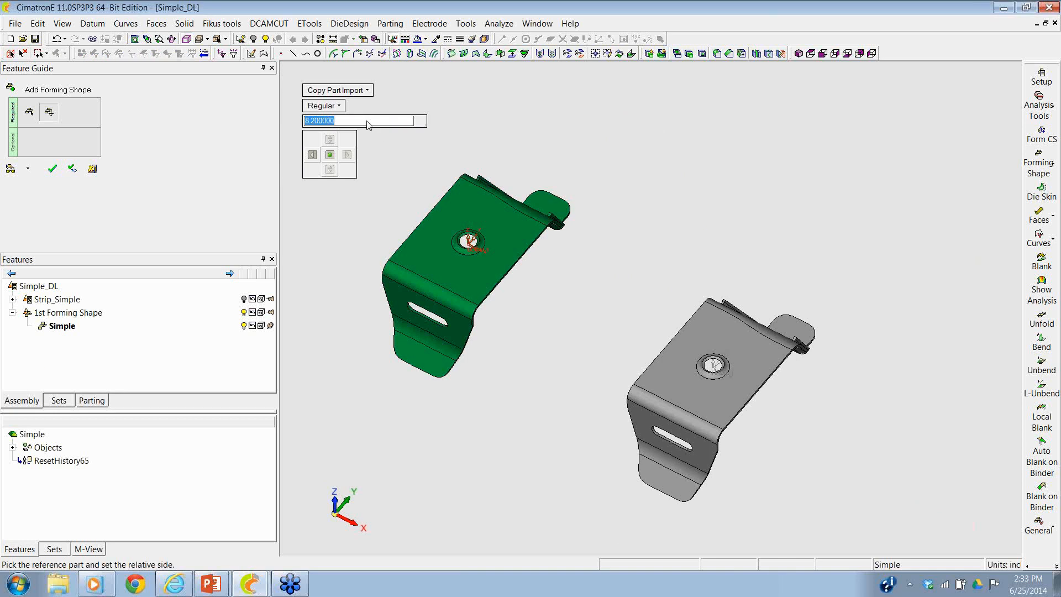
pyautogui.write('6')
pyautogui.press('Return')
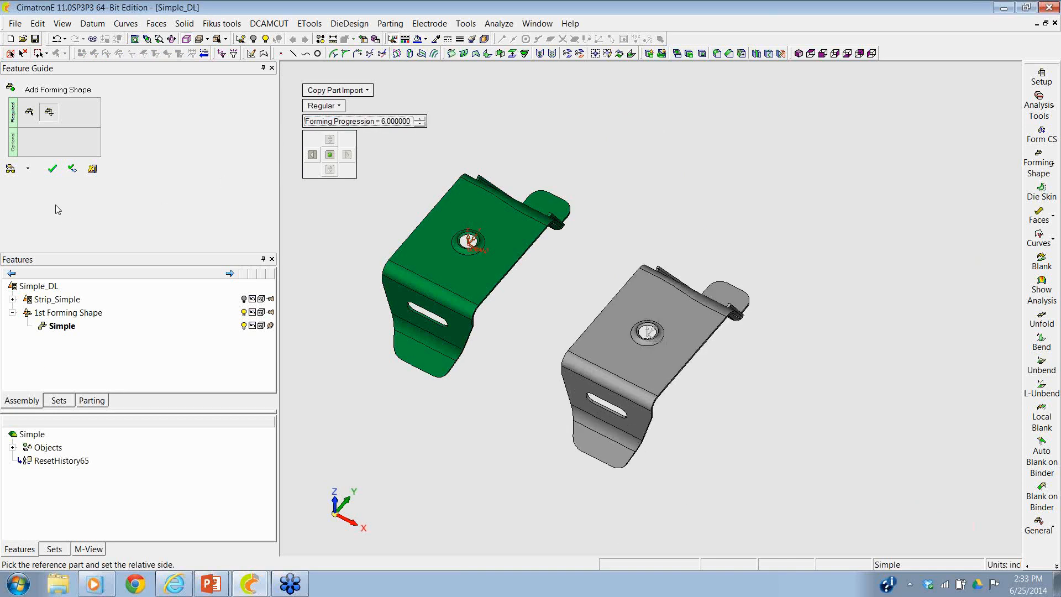
pyautogui.click(52, 169)
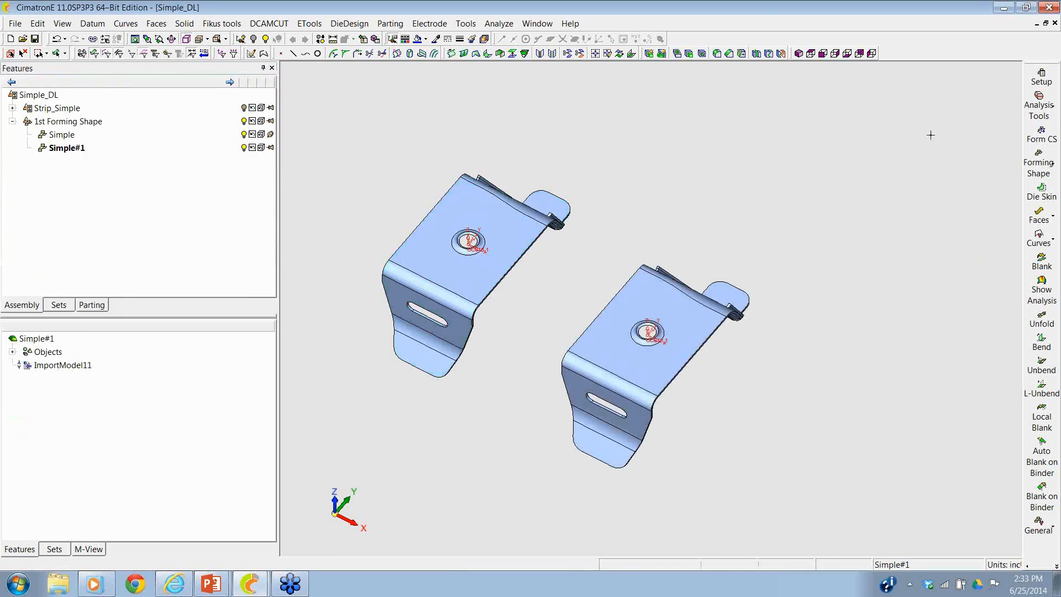
# - Create a die skin from the outer faces of the copied bracket and update the setup thickness to the part's 0.074 inch
pyautogui.click(1042, 191)
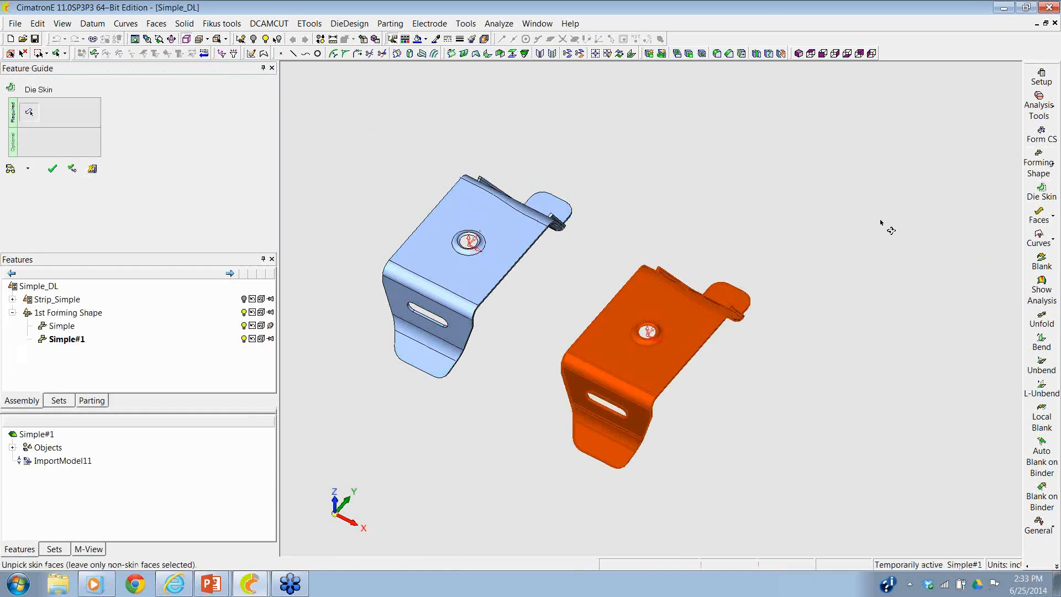
pyautogui.click(699, 341)
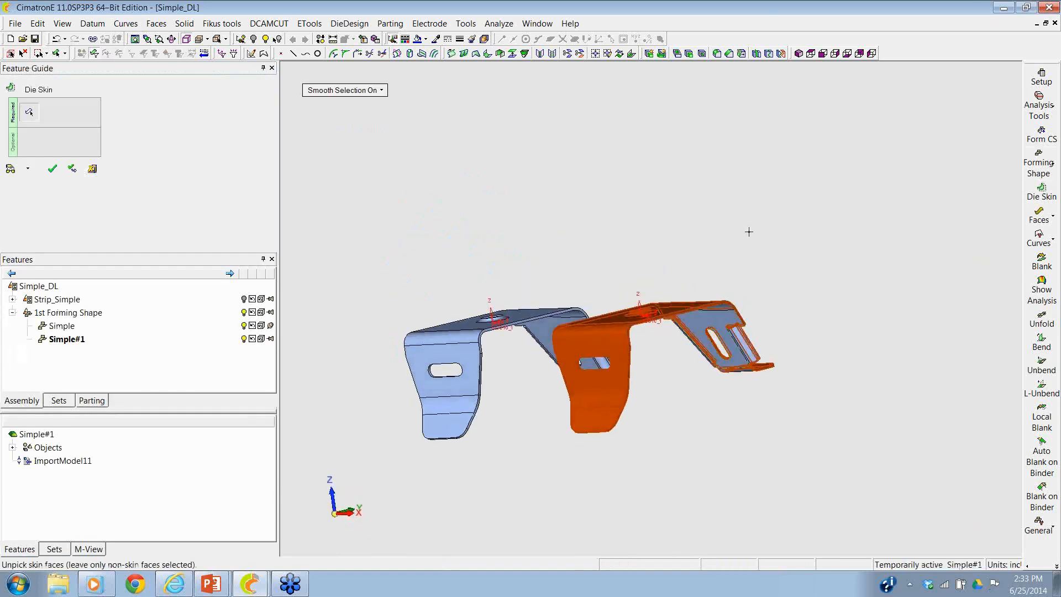
pyautogui.click(52, 170)
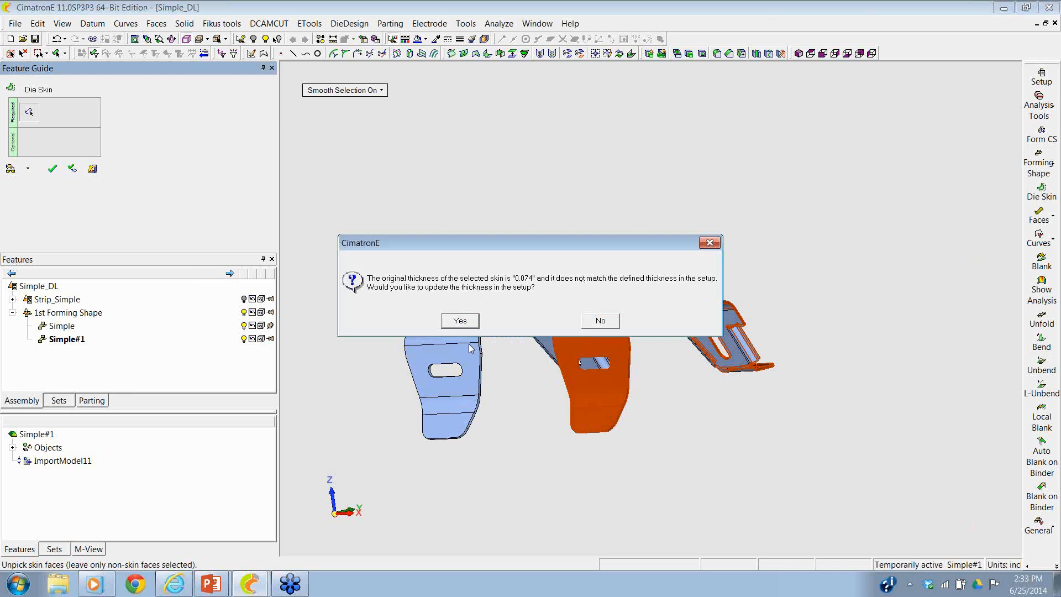
pyautogui.click(459, 323)
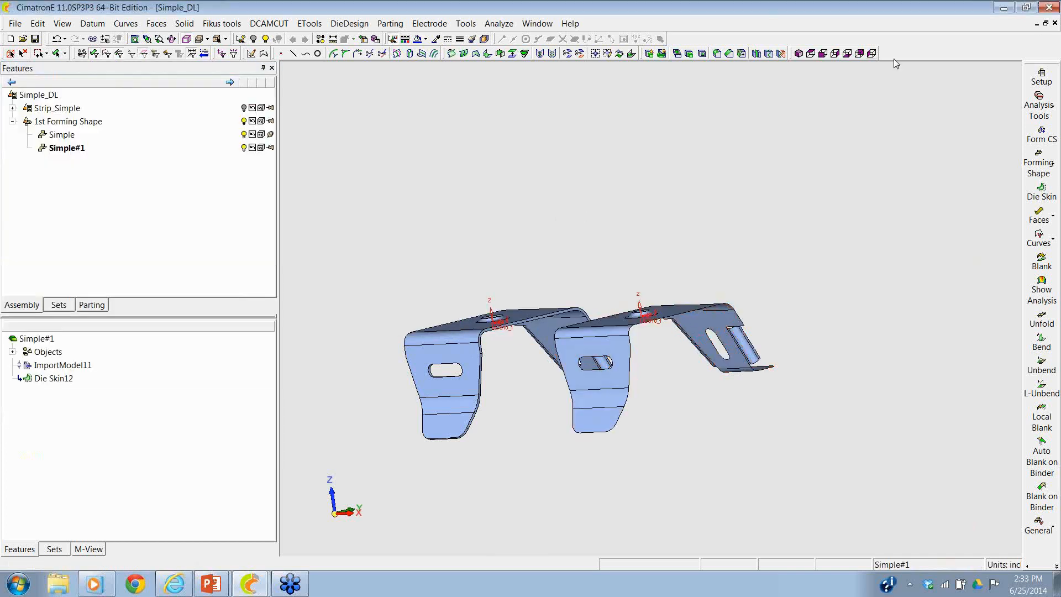
# - Set the strip layout's forming material to CRCA from the AISI standard
pyautogui.click(1031, 79)
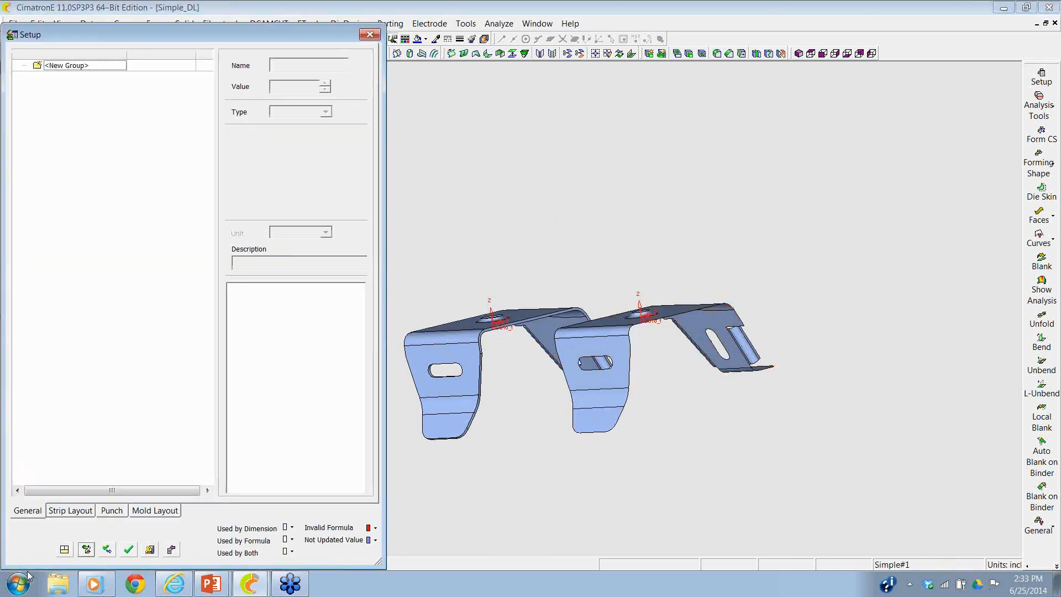
pyautogui.click(70, 511)
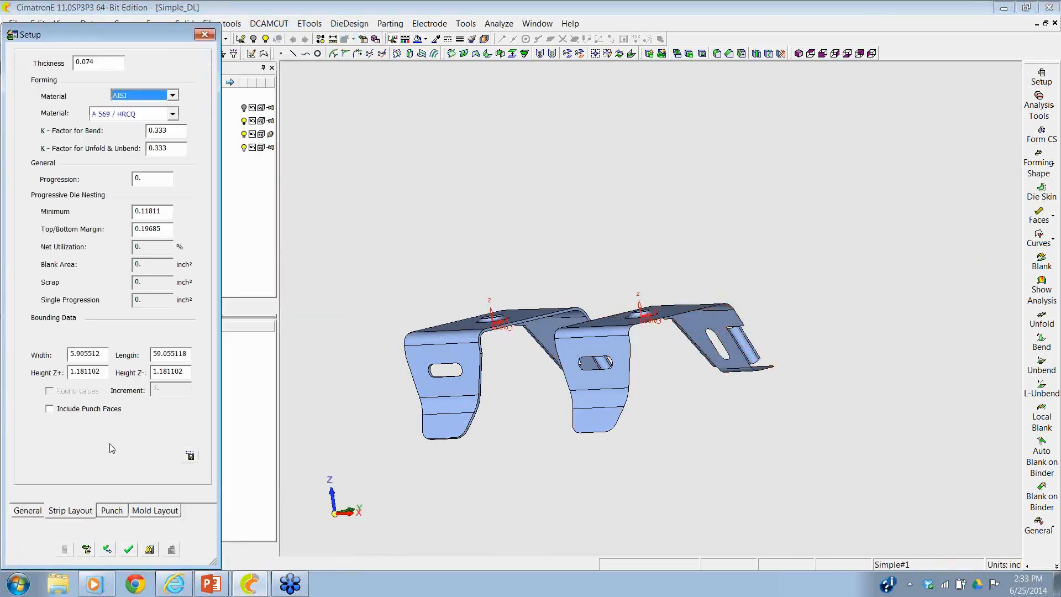
pyautogui.click(173, 114)
pyautogui.moveTo(174, 147); pyautogui.dragTo(174, 159)
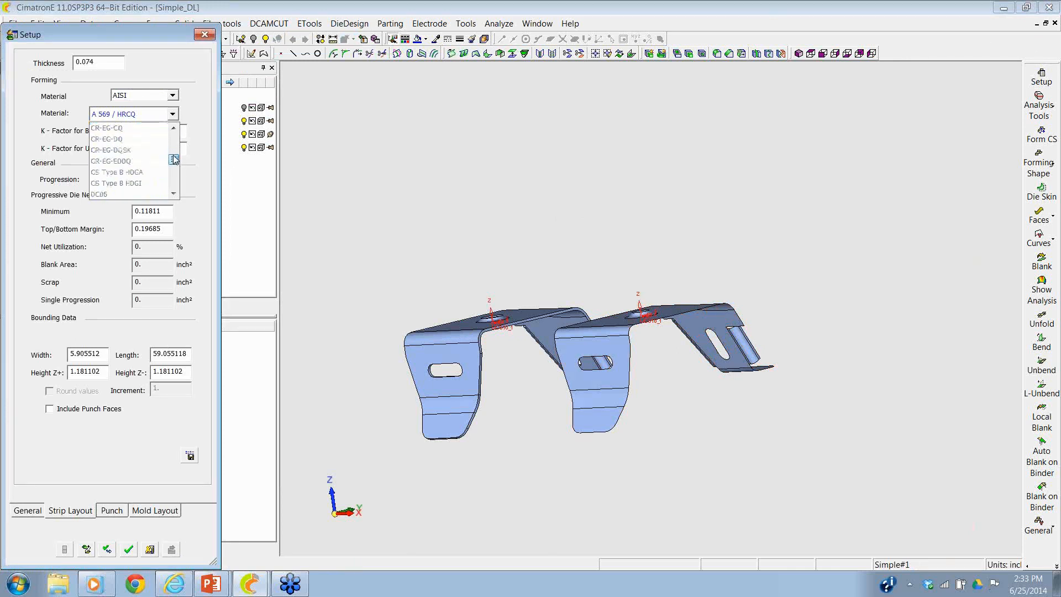
pyautogui.click(170, 129)
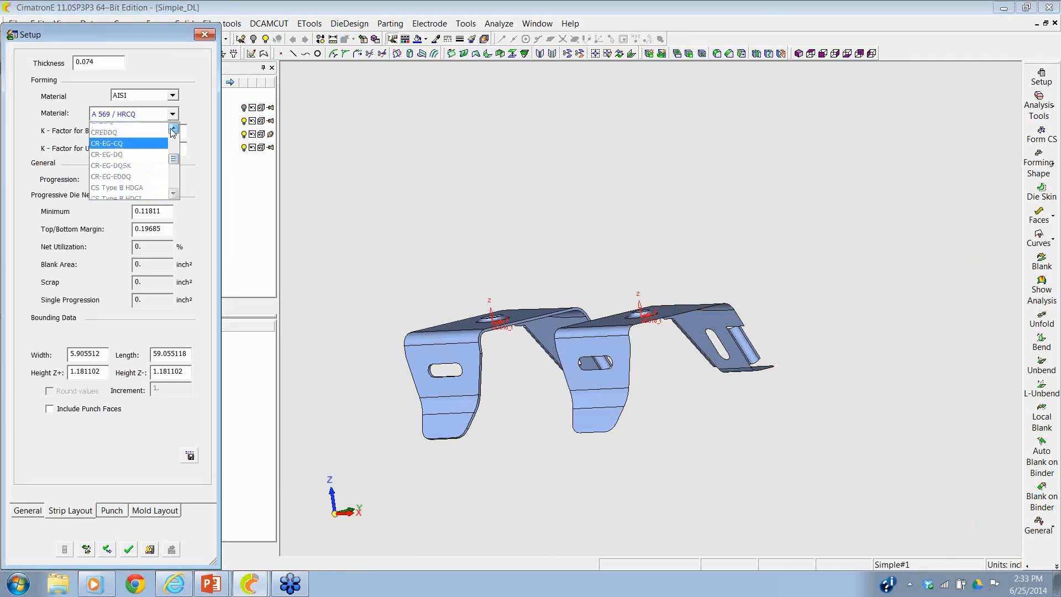
pyautogui.click(171, 129)
pyautogui.click(171, 130)
pyautogui.click(137, 129)
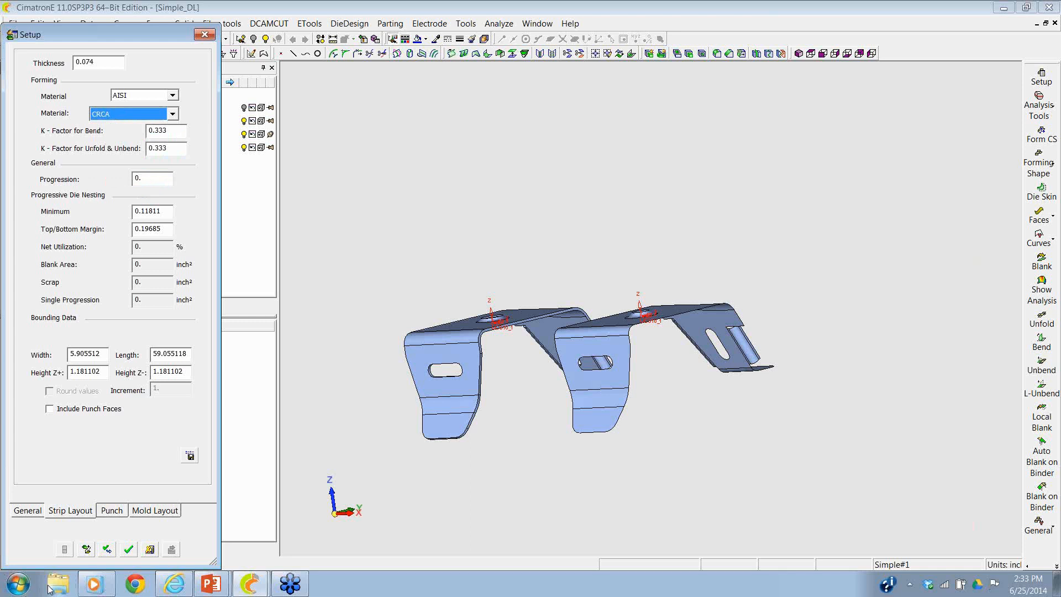
pyautogui.click(127, 553)
# - Create the flat blank of the copied bracket's skin as a new part named Blank, using CRCA at 0.074 inch thickness
pyautogui.moveTo(536, 258); pyautogui.dragTo(561, 283, button='middle')
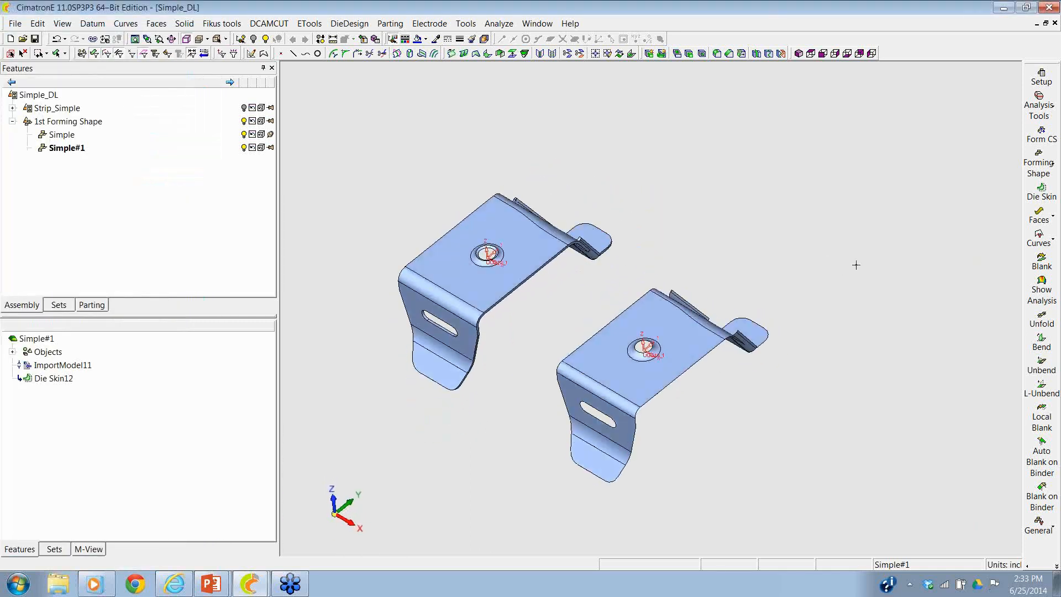
pyautogui.click(1042, 261)
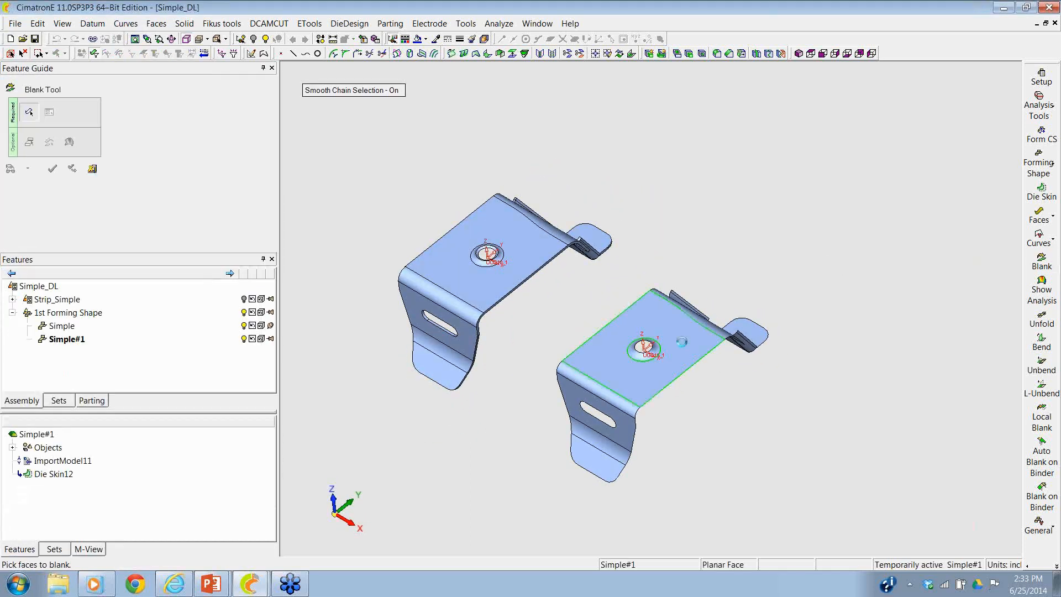
pyautogui.click(683, 346)
pyautogui.middleClick(707, 266)
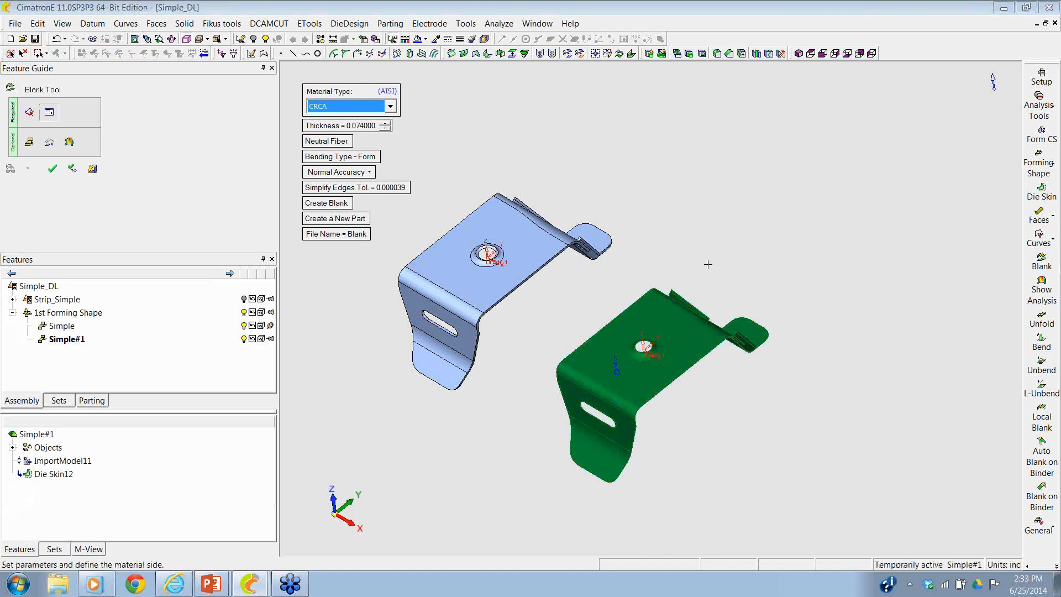
pyautogui.click(53, 169)
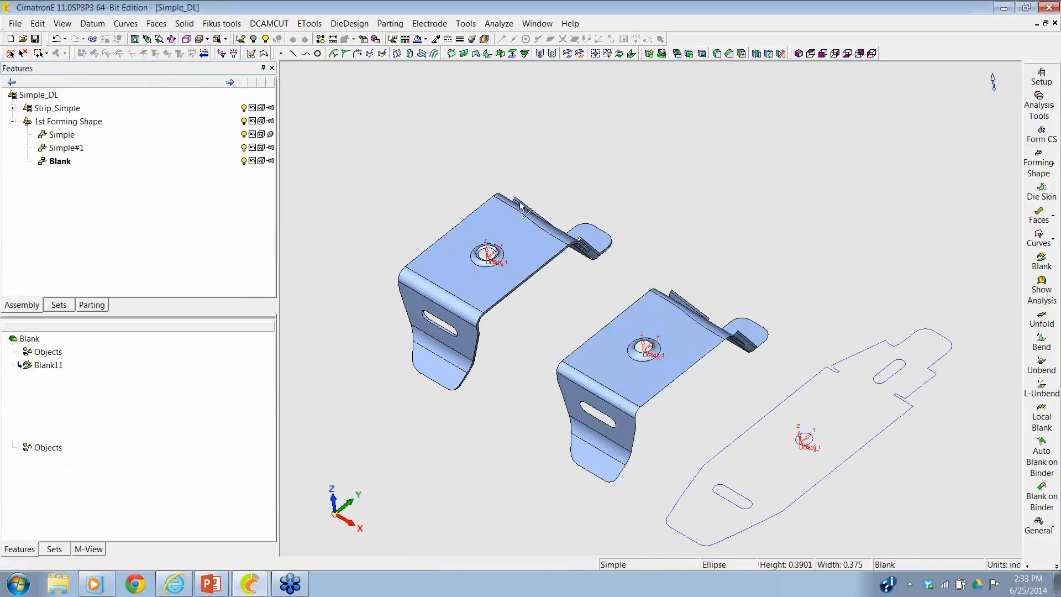
# - Display the forming analysis on the copied bracket, inspecting thickness strain first and safety zones second
pyautogui.click(1042, 289)
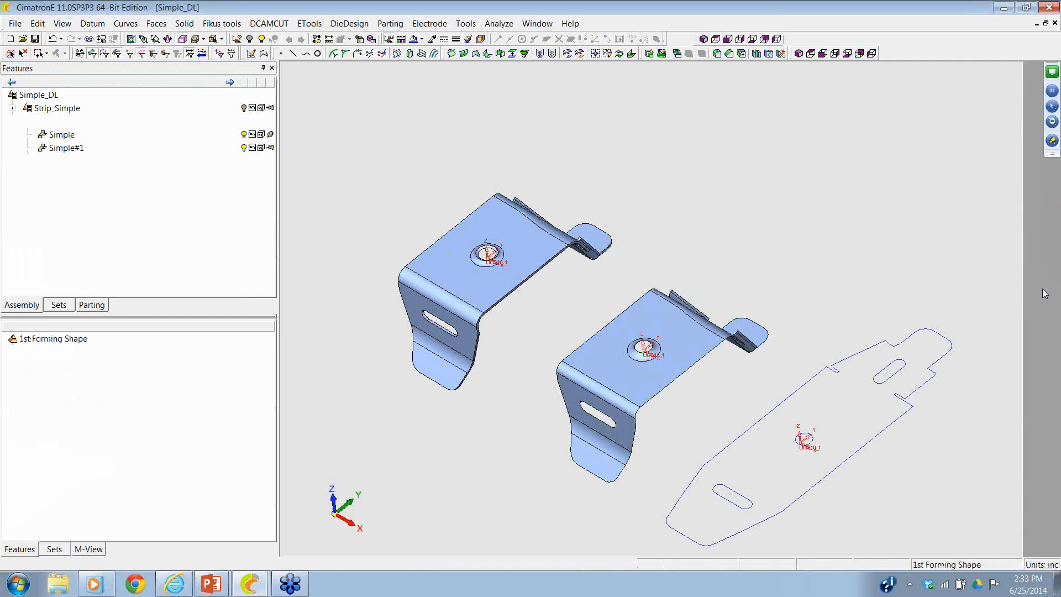
pyautogui.keyDown('ctrl'); pyautogui.moveTo(624, 155); pyautogui.dragTo(627, 177); pyautogui.keyUp('ctrl')
pyautogui.moveTo(655, 314)
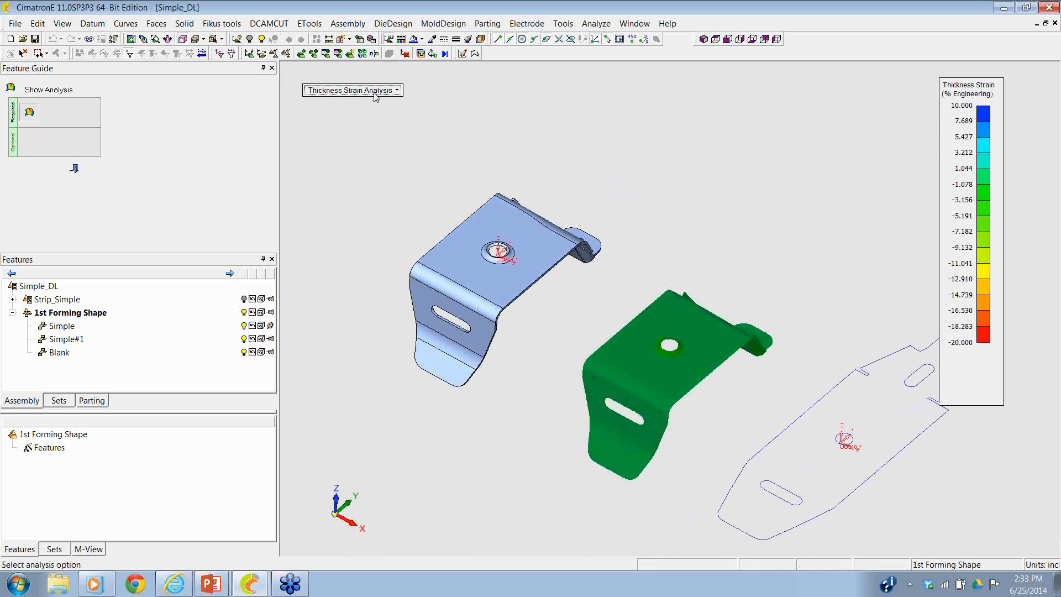
pyautogui.click(352, 90)
pyautogui.click(373, 130)
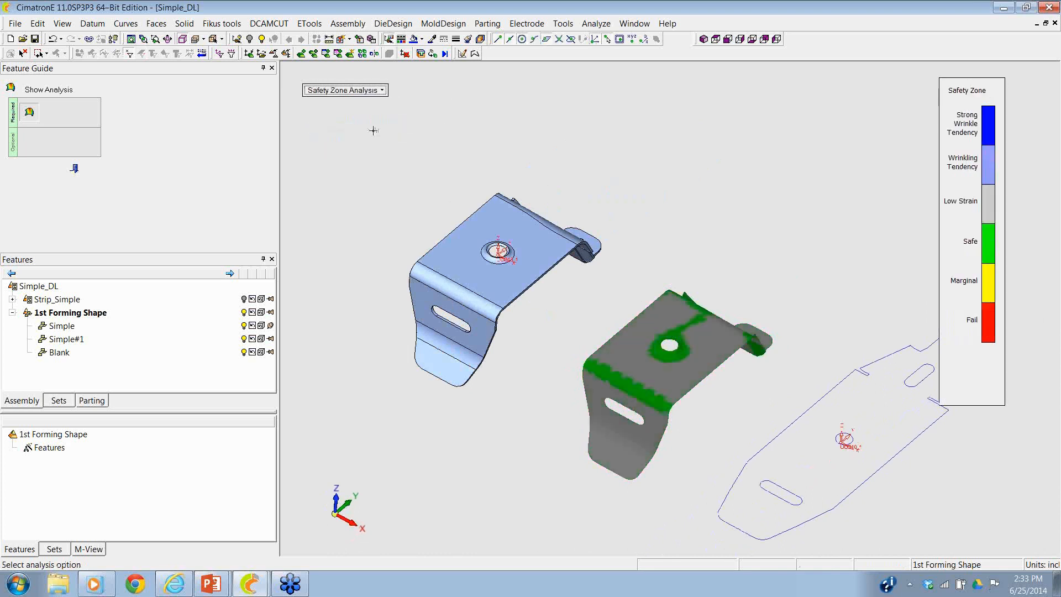
# - Run a springback analysis on the copied bracket with no alignment or constraint
pyautogui.click(351, 91)
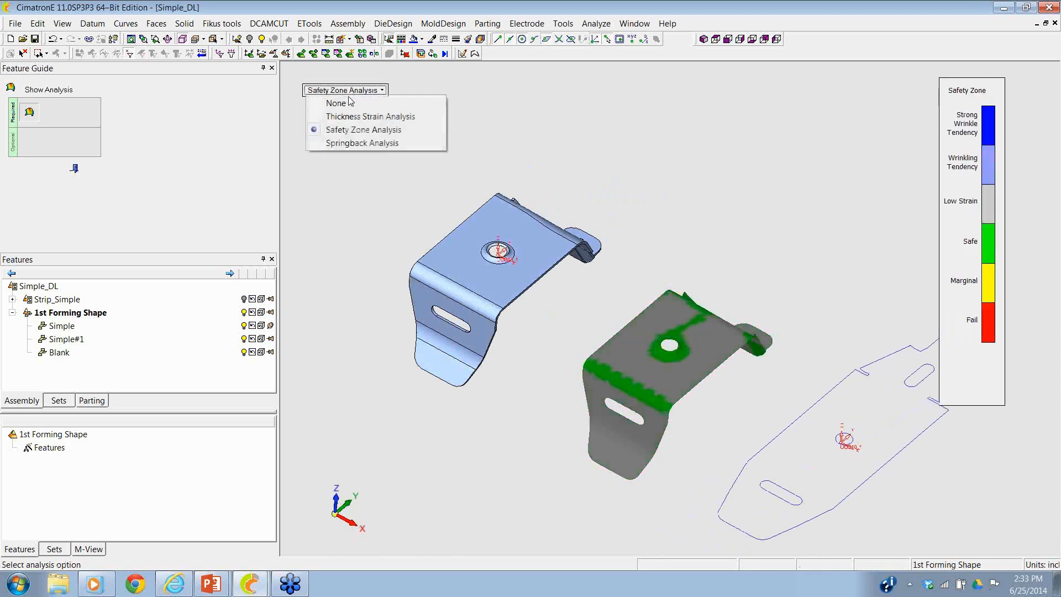
pyautogui.click(357, 153)
pyautogui.click(337, 141)
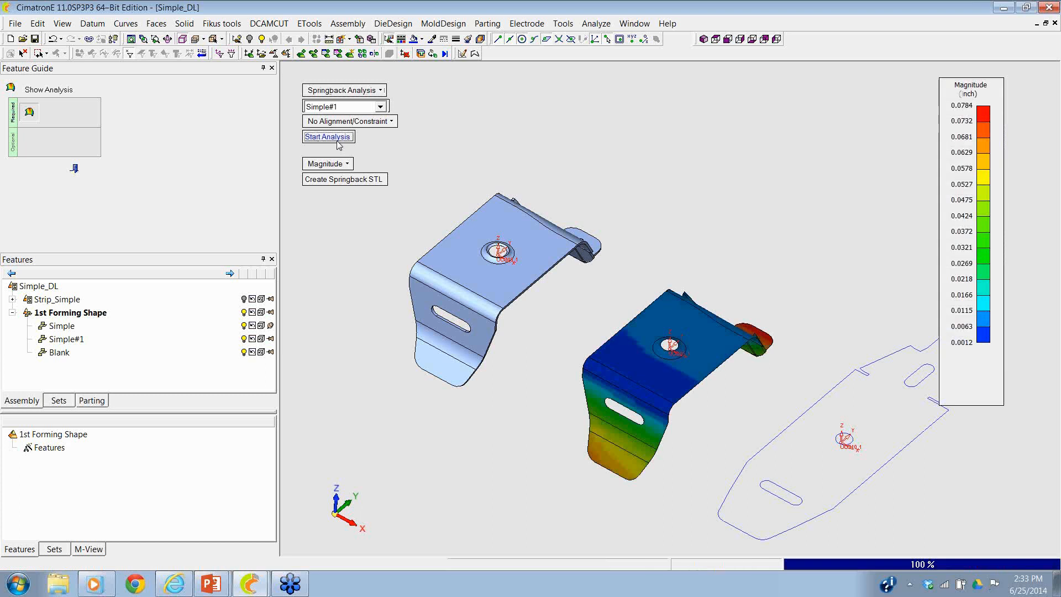
# - Examine the springback magnitude over the copied bracket from several angles and close the analysis
pyautogui.moveTo(537, 143); pyautogui.dragTo(543, 186, button='middle')
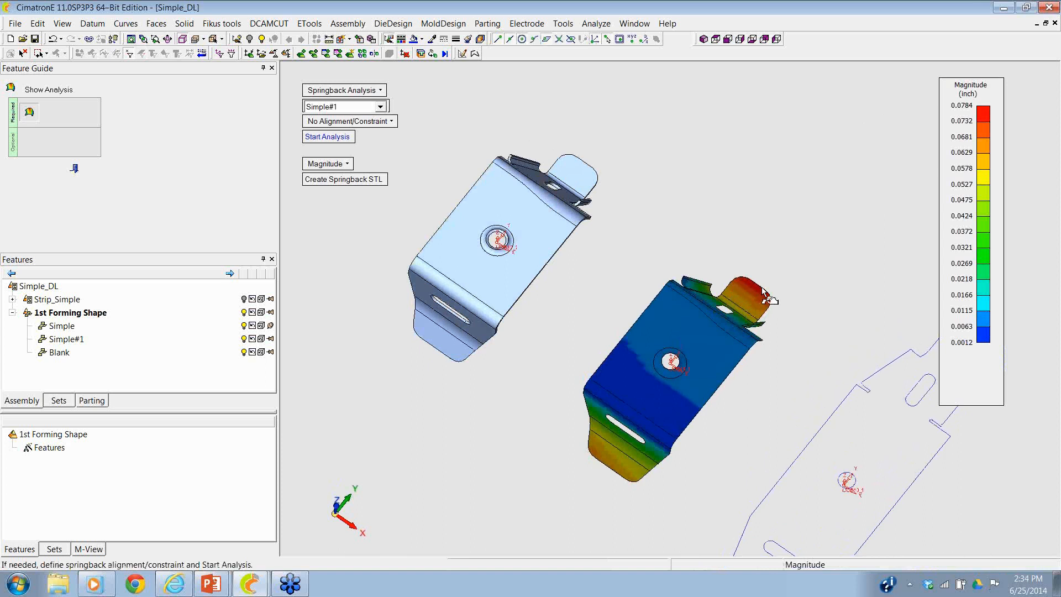
pyautogui.keyDown('ctrl'); pyautogui.moveTo(742, 289); pyautogui.dragTo(722, 252); pyautogui.keyUp('ctrl')
pyautogui.keyDown('ctrl'); pyautogui.moveTo(722, 252); pyautogui.dragTo(695, 315, button='right'); pyautogui.keyUp('ctrl')
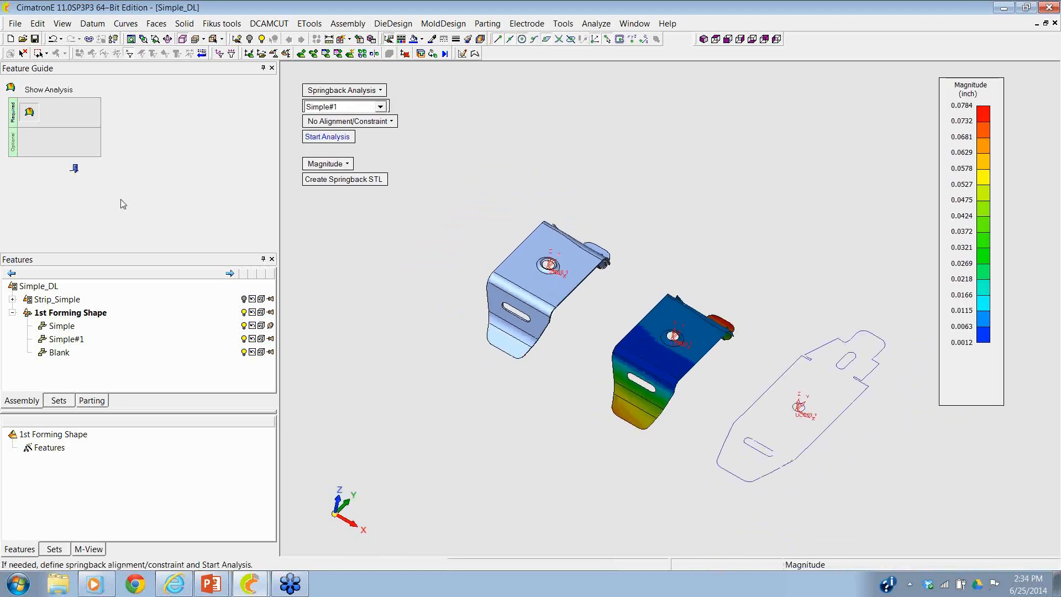
pyautogui.click(74, 171)
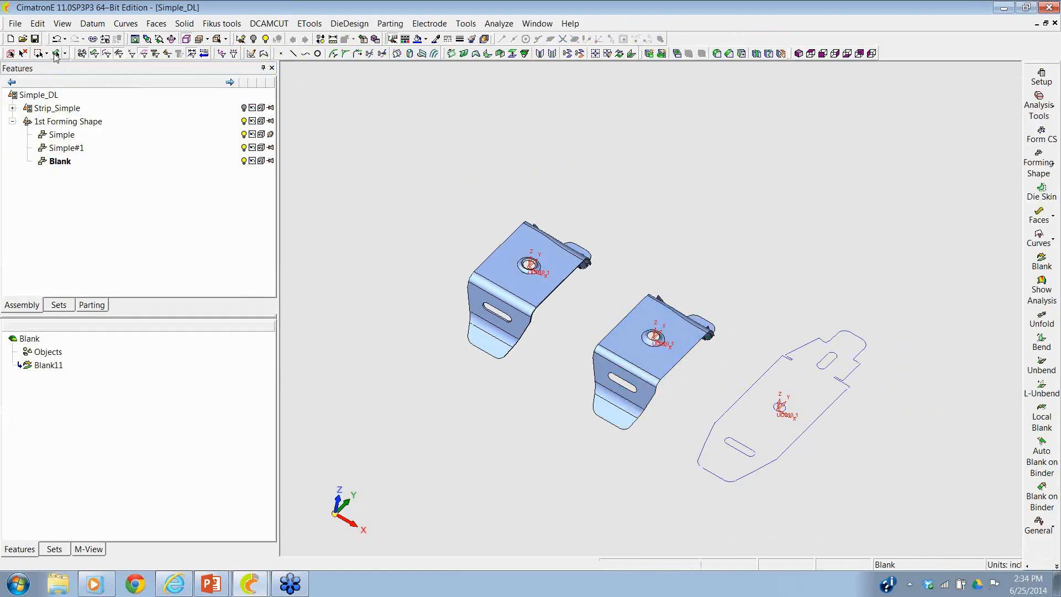
# - Undo the creation of the Blank part so Simple#1 is the active part again
pyautogui.click(56, 53)
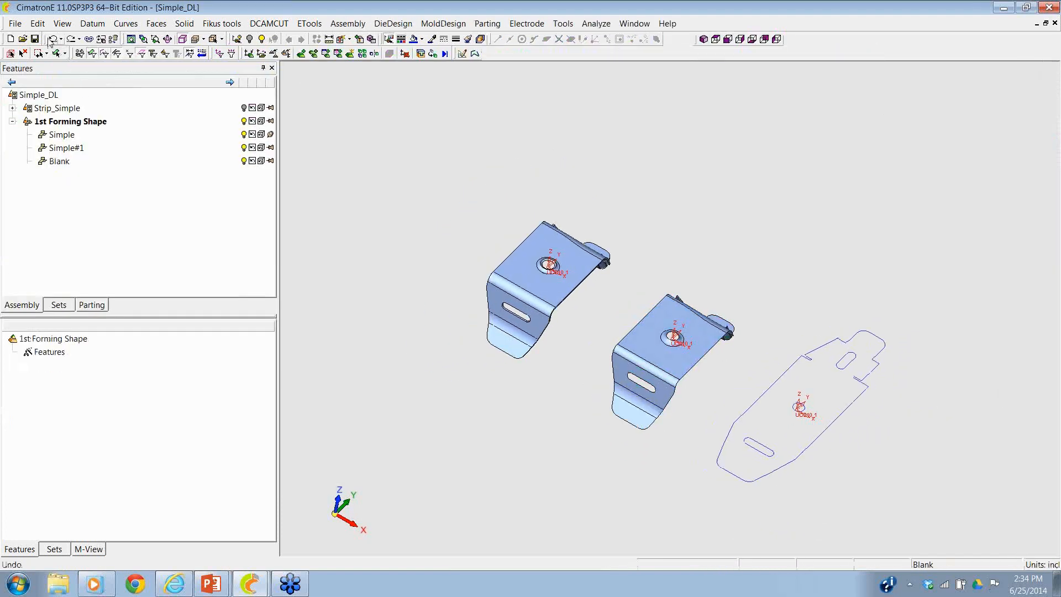
pyautogui.click(49, 39)
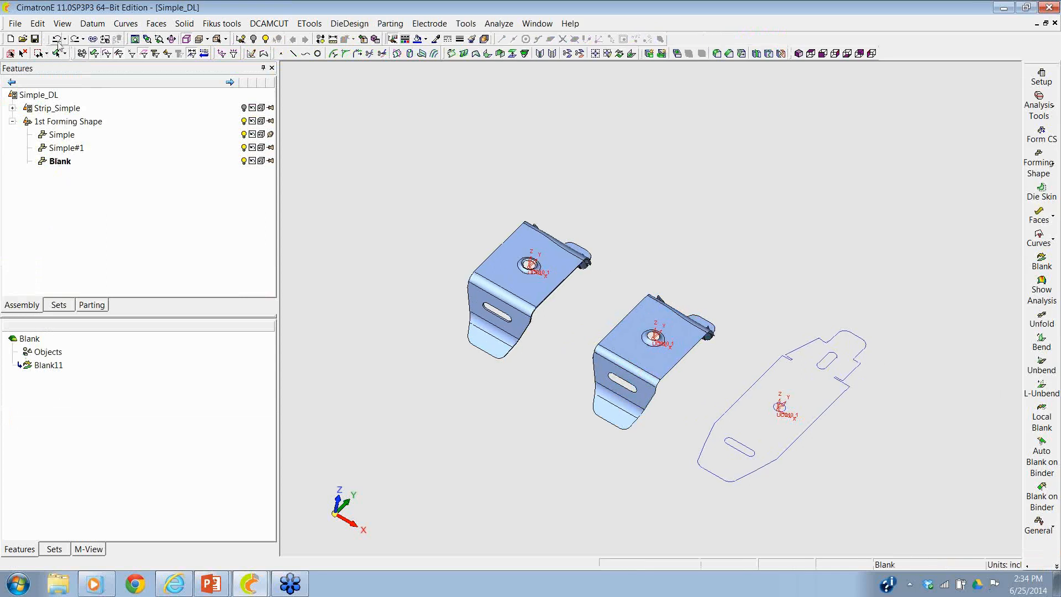
pyautogui.click(57, 40)
pyautogui.keyDown('ctrl'); pyautogui.moveTo(832, 84); pyautogui.dragTo(738, 64, button='middle'); pyautogui.keyUp('ctrl')
pyautogui.keyDown('ctrl'); pyautogui.moveTo(734, 247); pyautogui.dragTo(741, 150, button='right'); pyautogui.keyUp('ctrl')
pyautogui.keyDown('ctrl'); pyautogui.moveTo(723, 181); pyautogui.dragTo(767, 171, button='middle'); pyautogui.keyUp('ctrl')
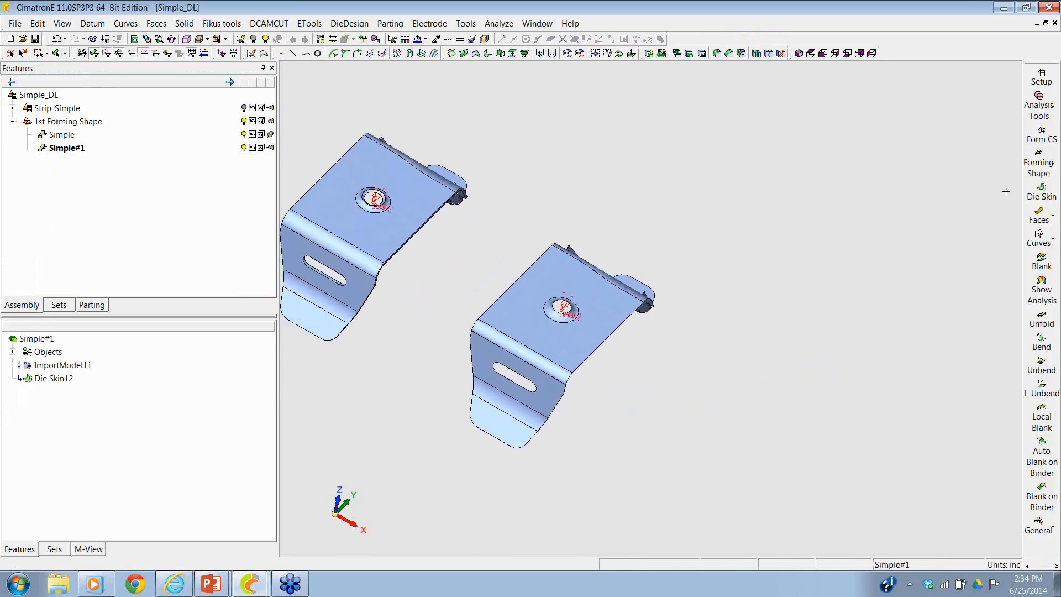
# - Add a forming shape copied from the skinned bracket Simple#1, with a forming progression of 6
pyautogui.click(1039, 163)
pyautogui.click(1004, 159)
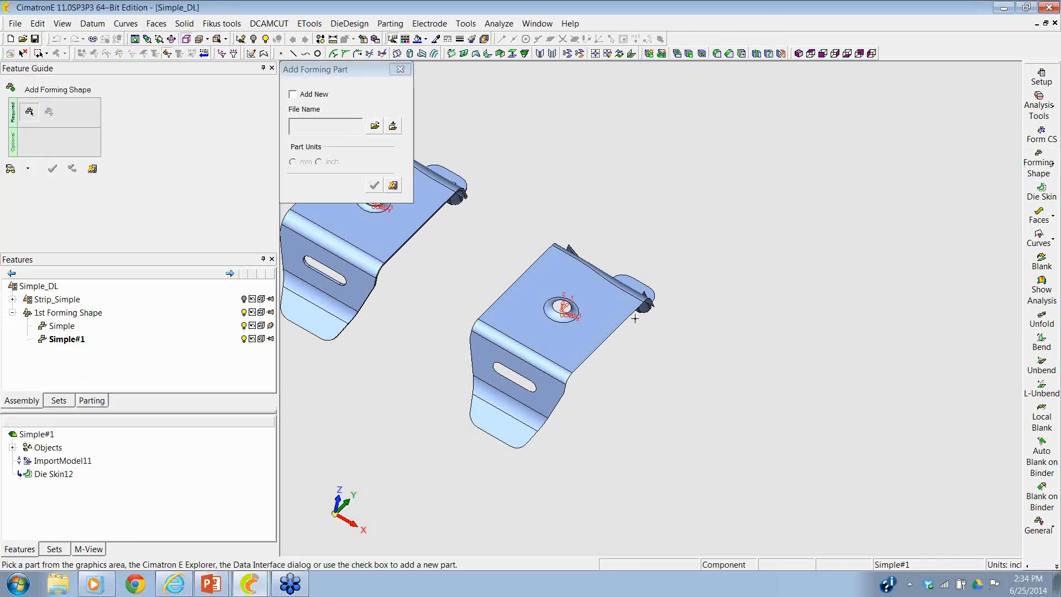
pyautogui.click(618, 334)
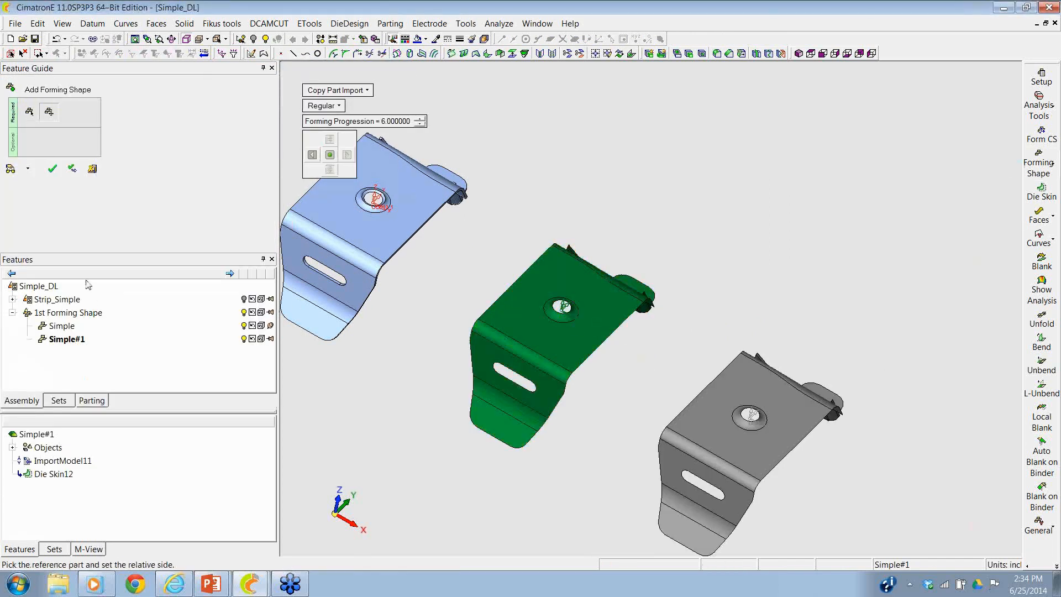
pyautogui.click(53, 170)
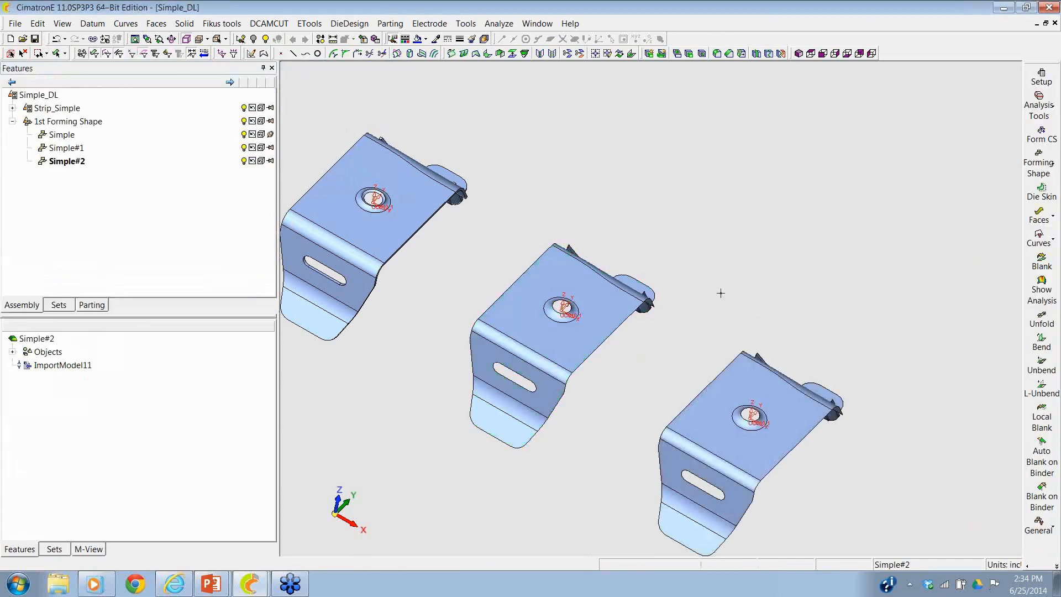
# - Unbend the new copy's slotted flange at the straight bend by angle to 45°, using Fix Radius - Move Center
pyautogui.keyDown('ctrl'); pyautogui.moveTo(728, 333); pyautogui.dragTo(684, 217, button='middle'); pyautogui.keyUp('ctrl')
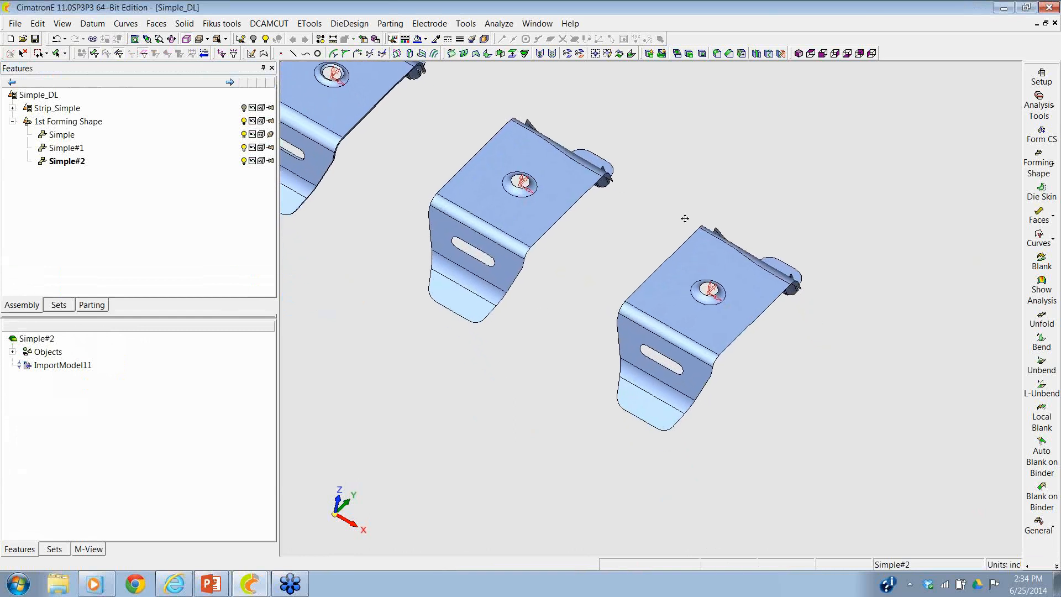
pyautogui.keyDown('ctrl'); pyautogui.moveTo(725, 282); pyautogui.dragTo(732, 295, button='right'); pyautogui.keyUp('ctrl')
pyautogui.keyDown('ctrl'); pyautogui.moveTo(733, 294); pyautogui.dragTo(695, 191); pyautogui.keyUp('ctrl')
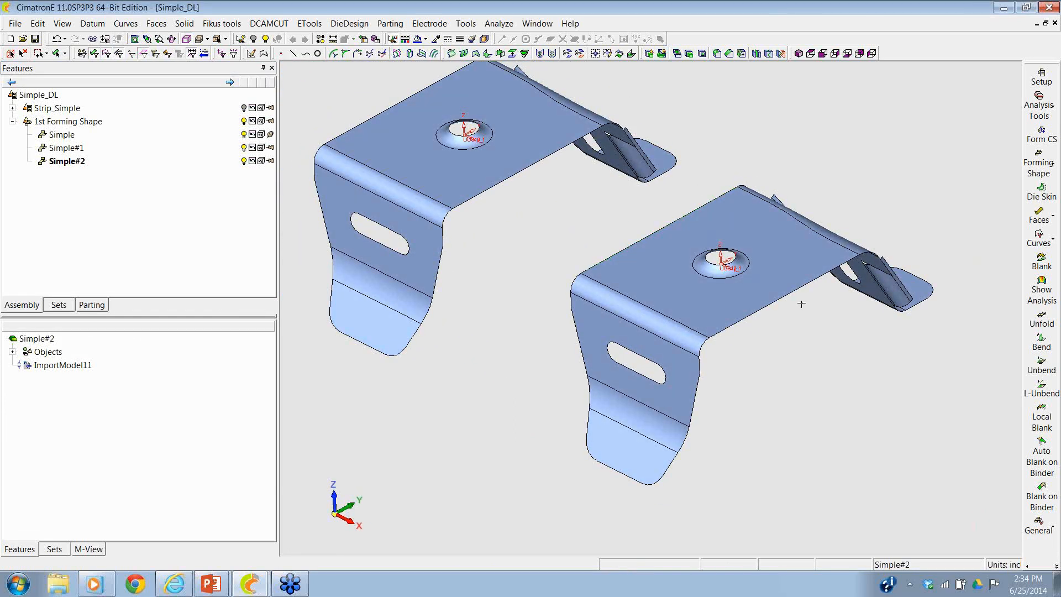
pyautogui.click(1041, 365)
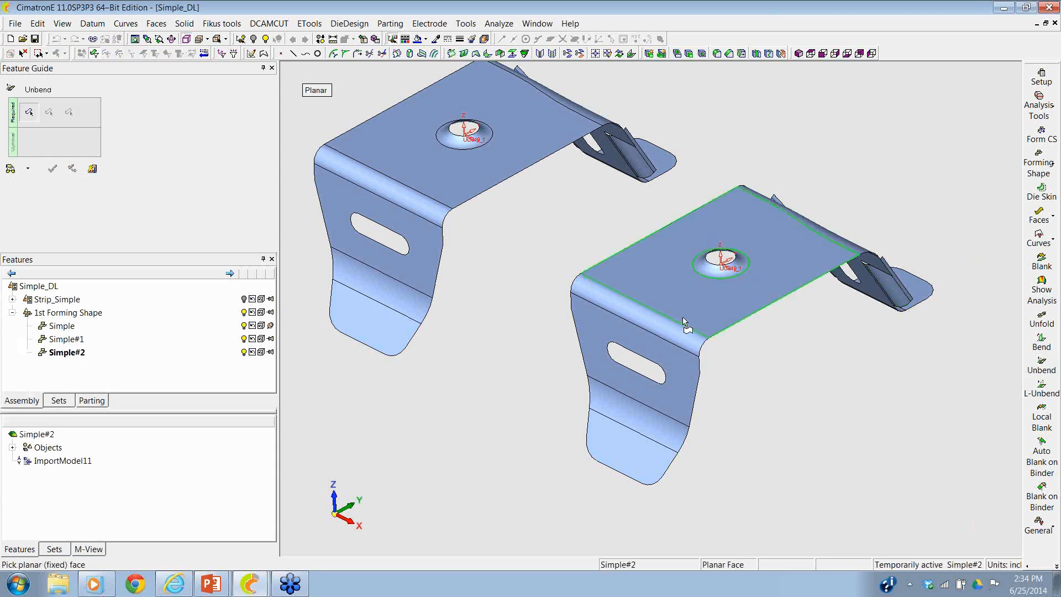
pyautogui.click(685, 315)
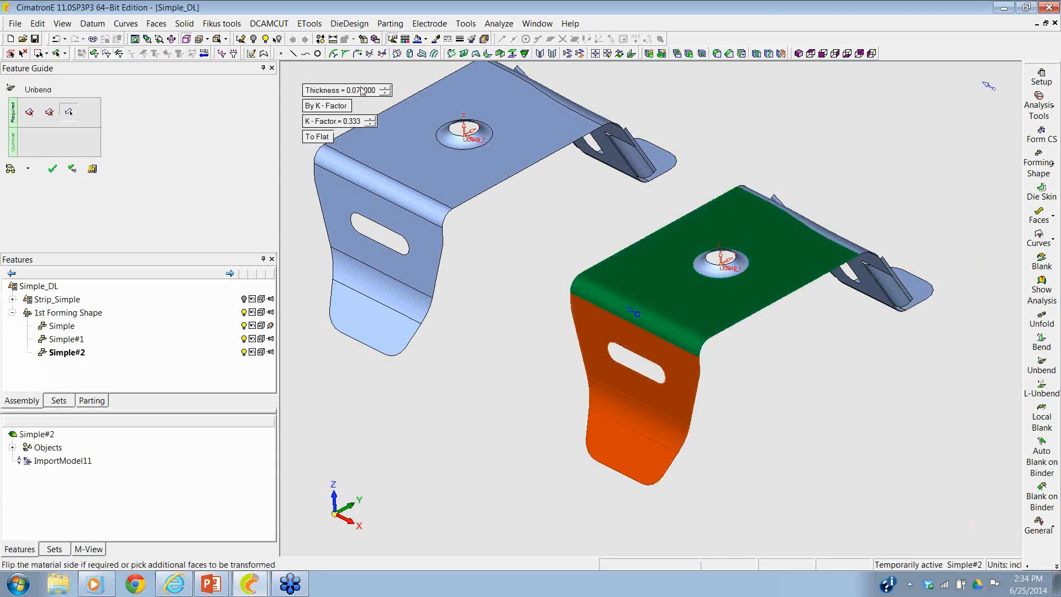
pyautogui.click(317, 139)
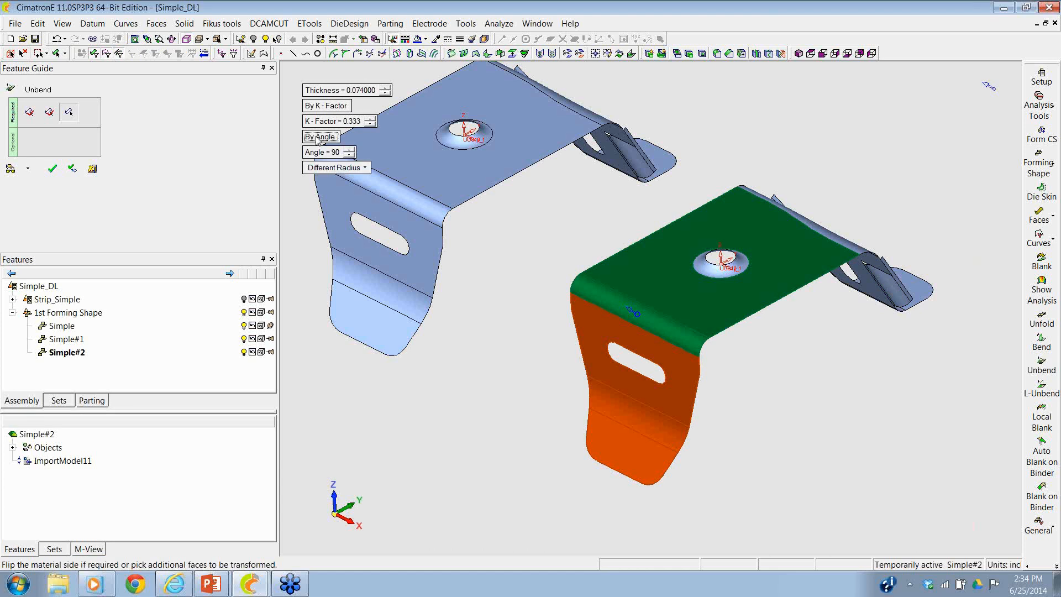
pyautogui.click(318, 153)
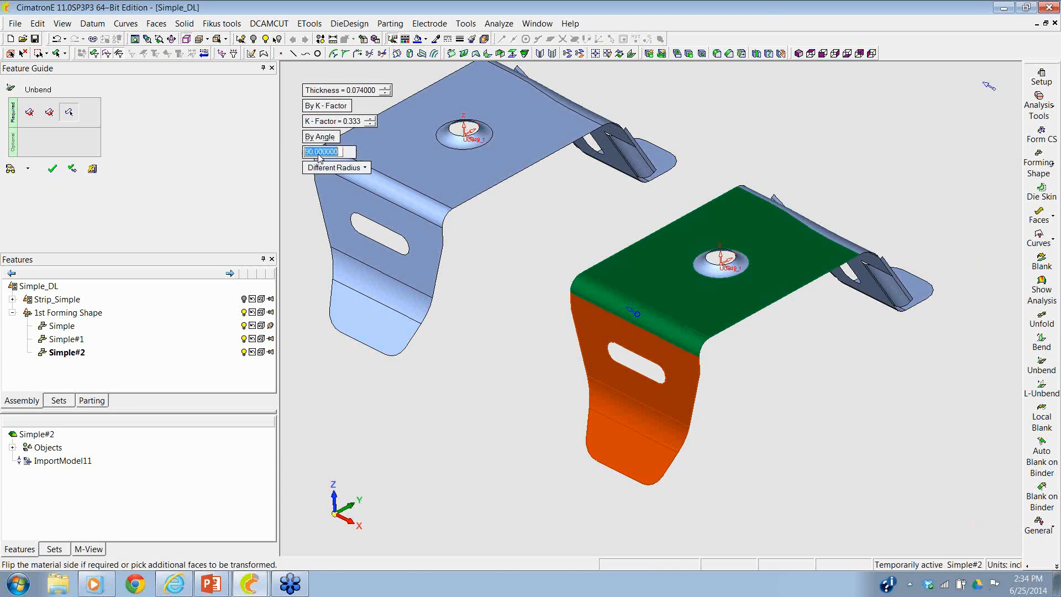
pyautogui.write('45')
pyautogui.press('Return')
pyautogui.click(321, 168)
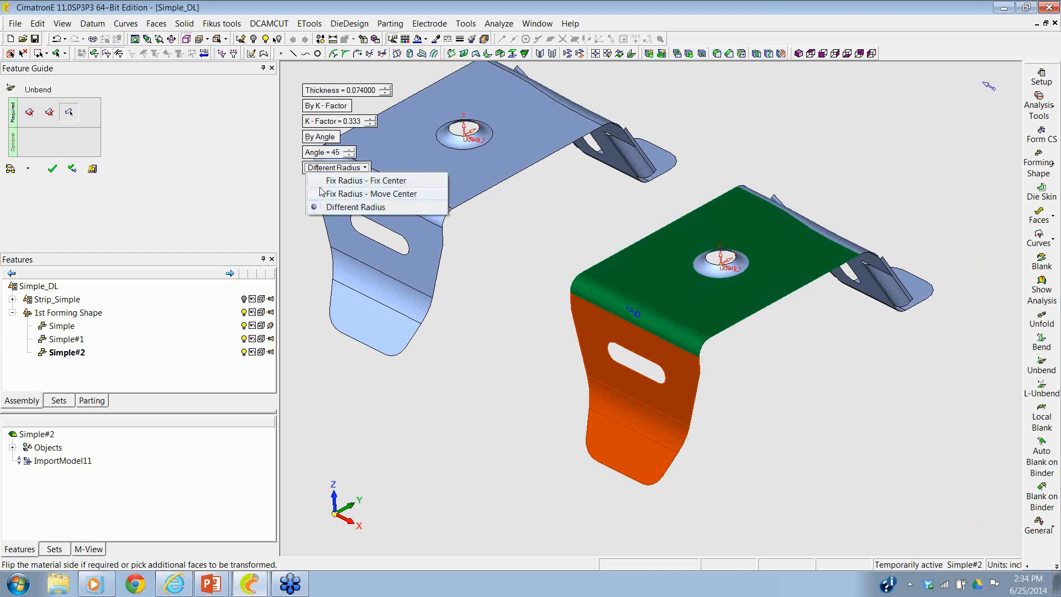
pyautogui.click(326, 194)
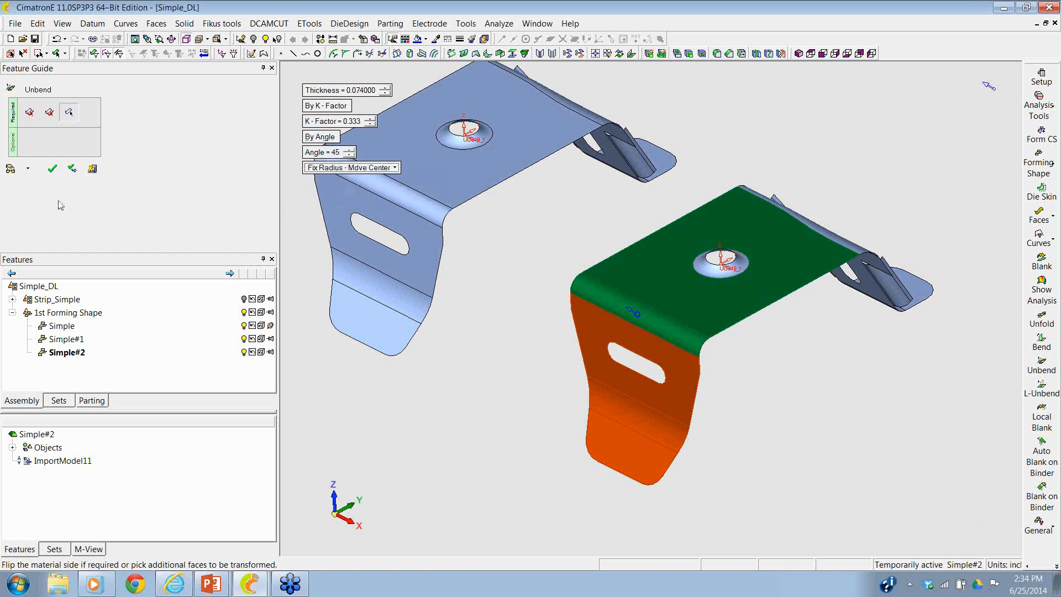
pyautogui.click(51, 170)
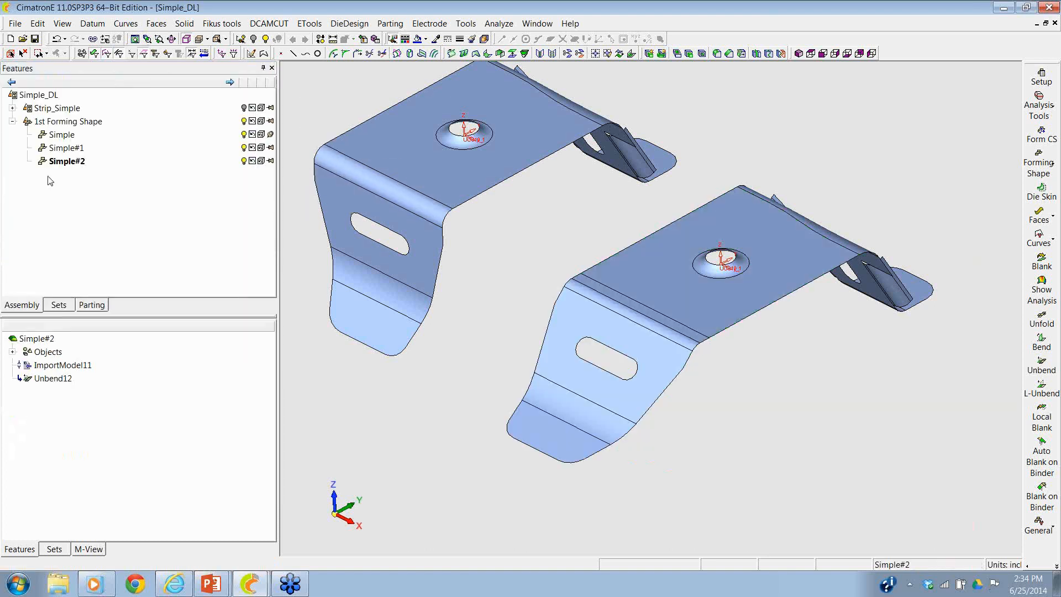
# - Compare the unbent flange with the original bracket's profile in front, side and rotated views
pyautogui.keyDown('ctrl'); pyautogui.moveTo(470, 258); pyautogui.dragTo(422, 278); pyautogui.keyUp('ctrl')
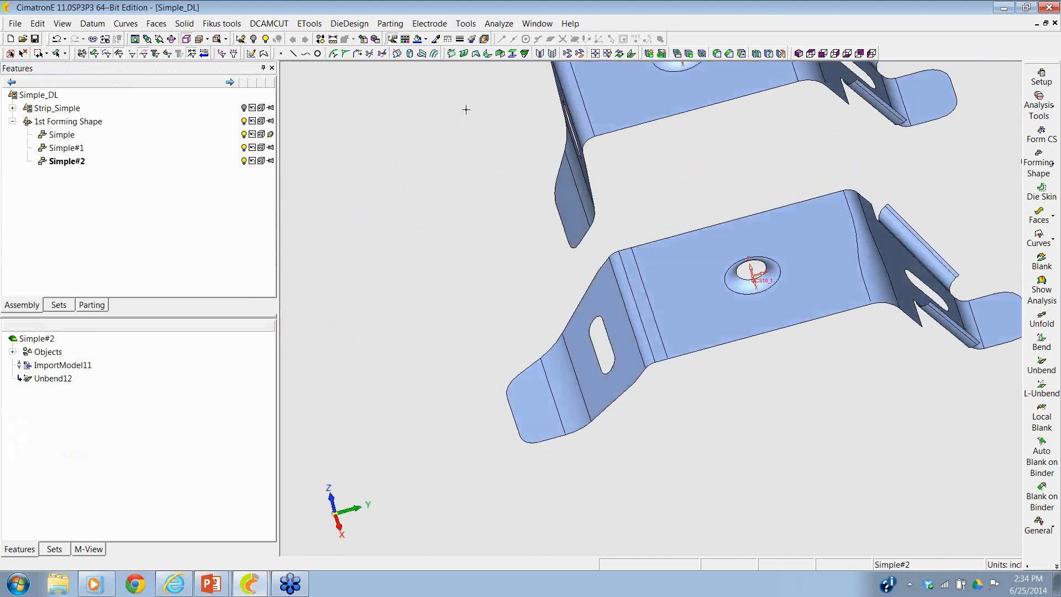
pyautogui.click(823, 54)
pyautogui.click(823, 54)
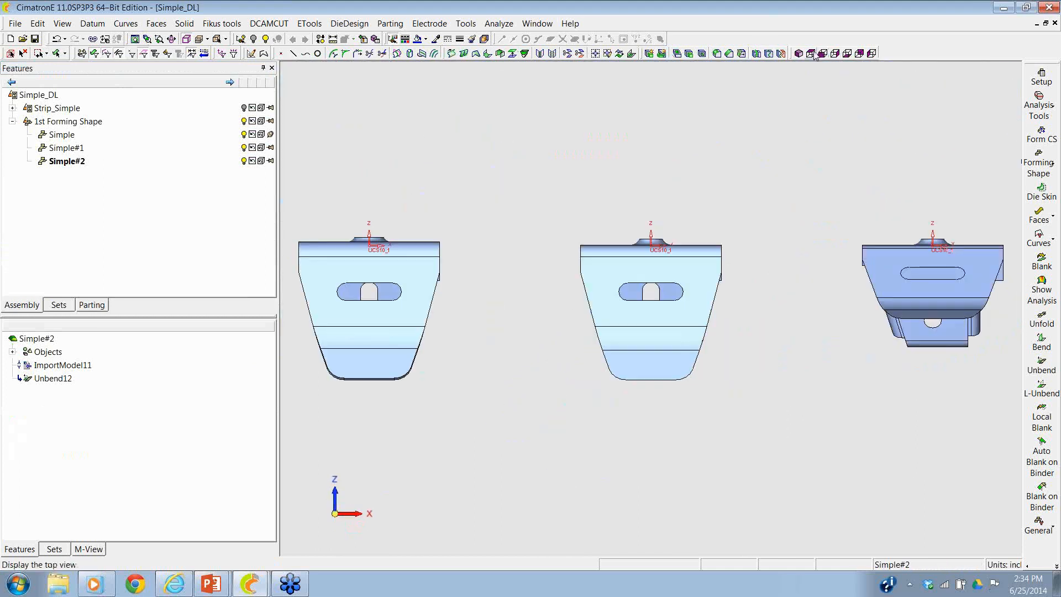
pyautogui.click(840, 54)
pyautogui.click(840, 55)
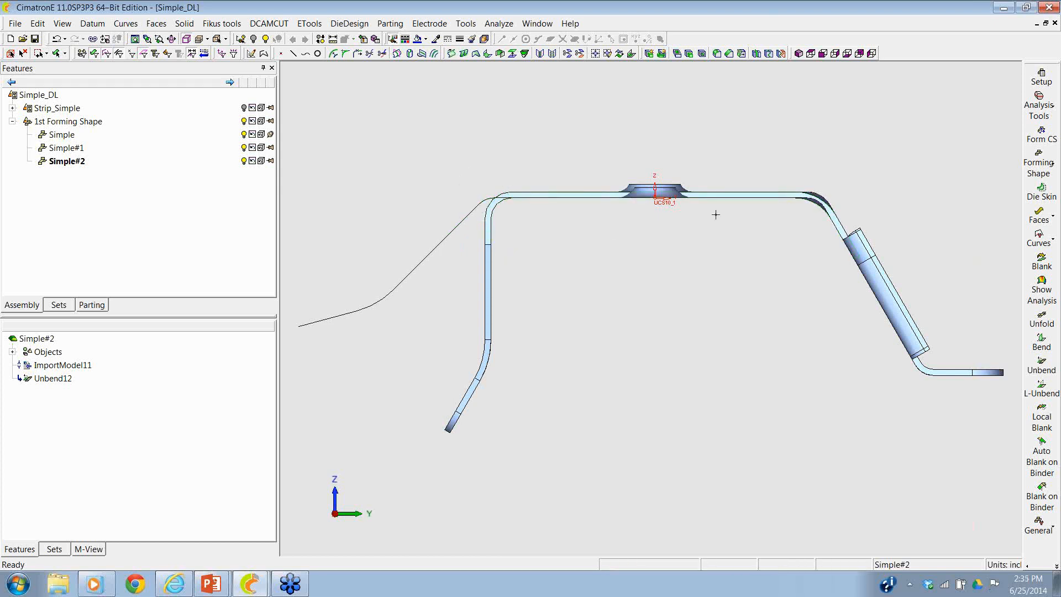
pyautogui.keyDown('ctrl'); pyautogui.moveTo(564, 247); pyautogui.dragTo(647, 234); pyautogui.keyUp('ctrl')
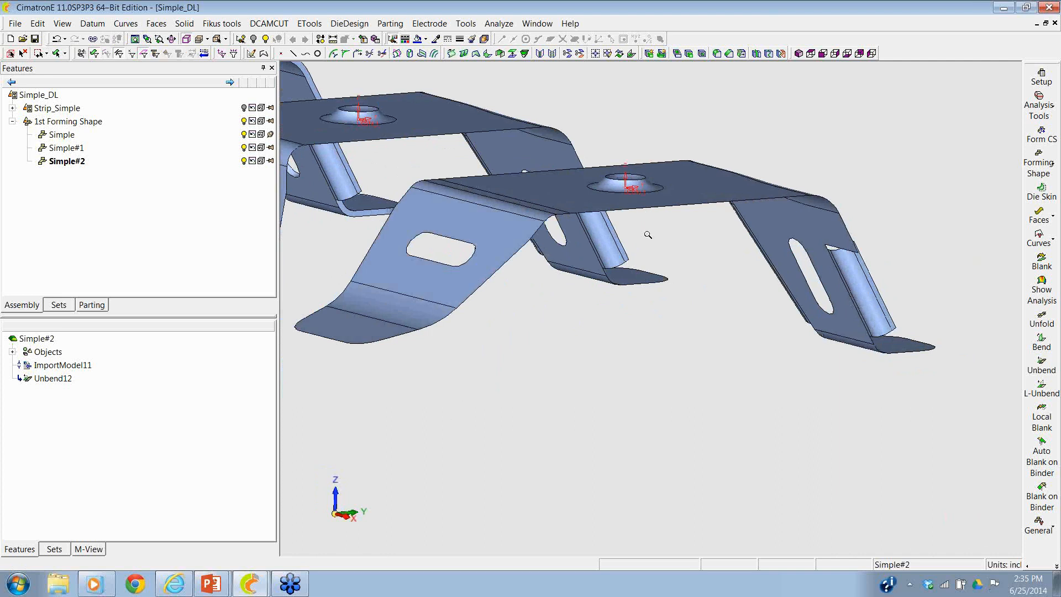
pyautogui.keyDown('ctrl'); pyautogui.moveTo(647, 234); pyautogui.dragTo(640, 379, button='right'); pyautogui.keyUp('ctrl')
pyautogui.keyDown('ctrl'); pyautogui.moveTo(640, 379); pyautogui.dragTo(650, 281); pyautogui.keyUp('ctrl')
pyautogui.keyDown('ctrl'); pyautogui.moveTo(650, 282); pyautogui.dragTo(631, 340, button='right'); pyautogui.keyUp('ctrl')
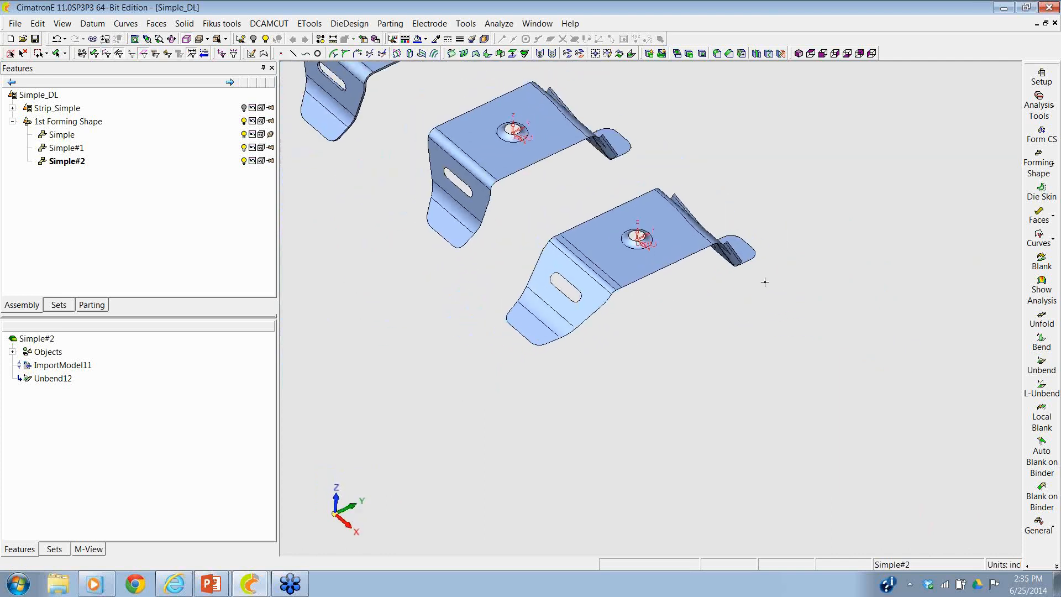
# - Add another forming shape copied from the partly unbent bracket Simple#2, with a forming progression of 6
pyautogui.click(1039, 163)
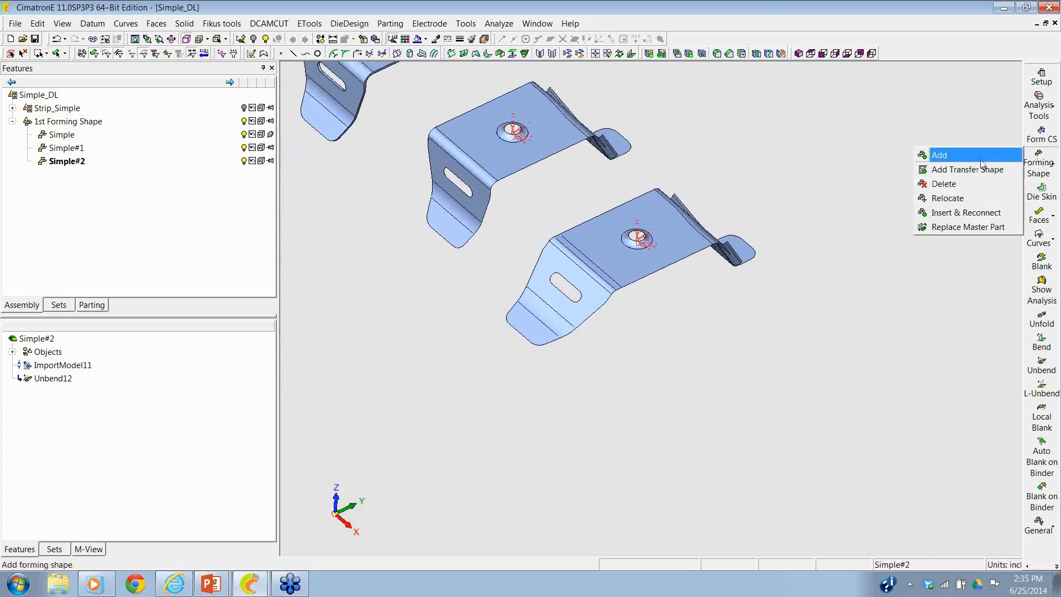
pyautogui.click(940, 152)
pyautogui.click(670, 268)
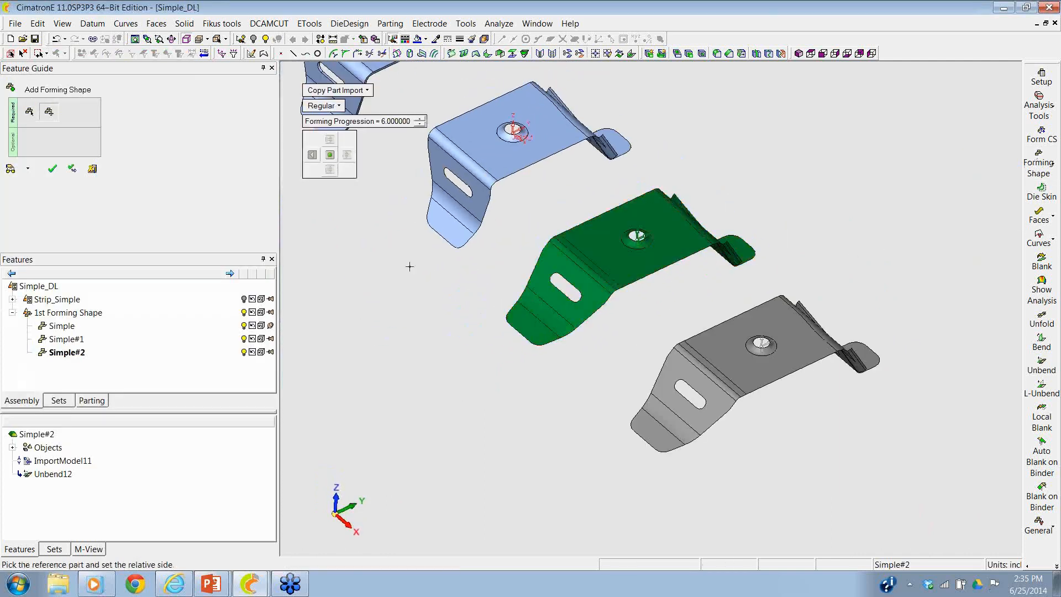
pyautogui.click(52, 169)
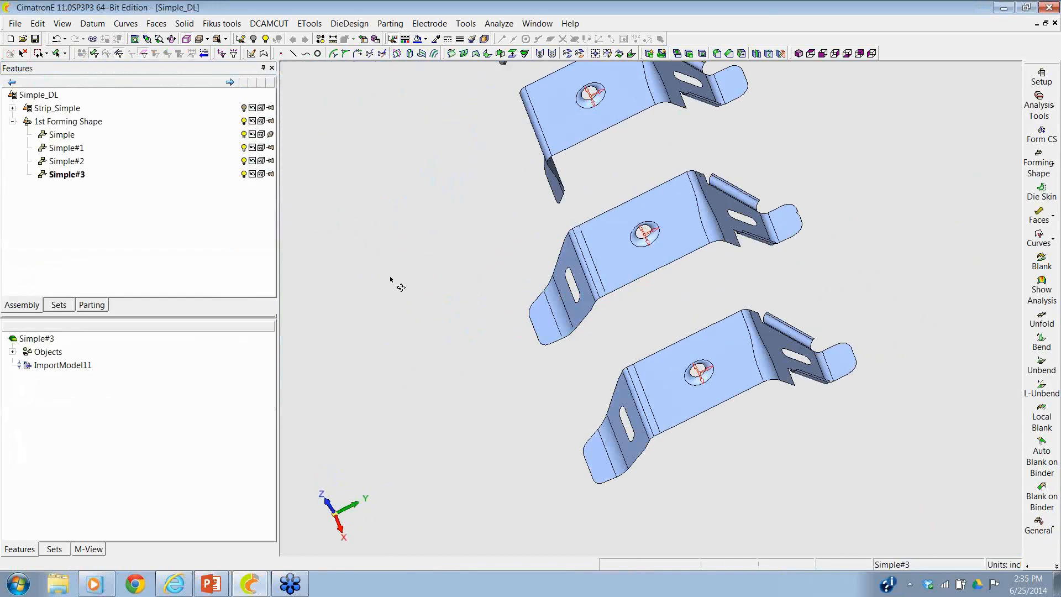
# - Flatten the newest copy's partly unbent slotted flange with Local Blank, using the flat top face as reference
pyautogui.moveTo(444, 241); pyautogui.dragTo(532, 252, button='middle')
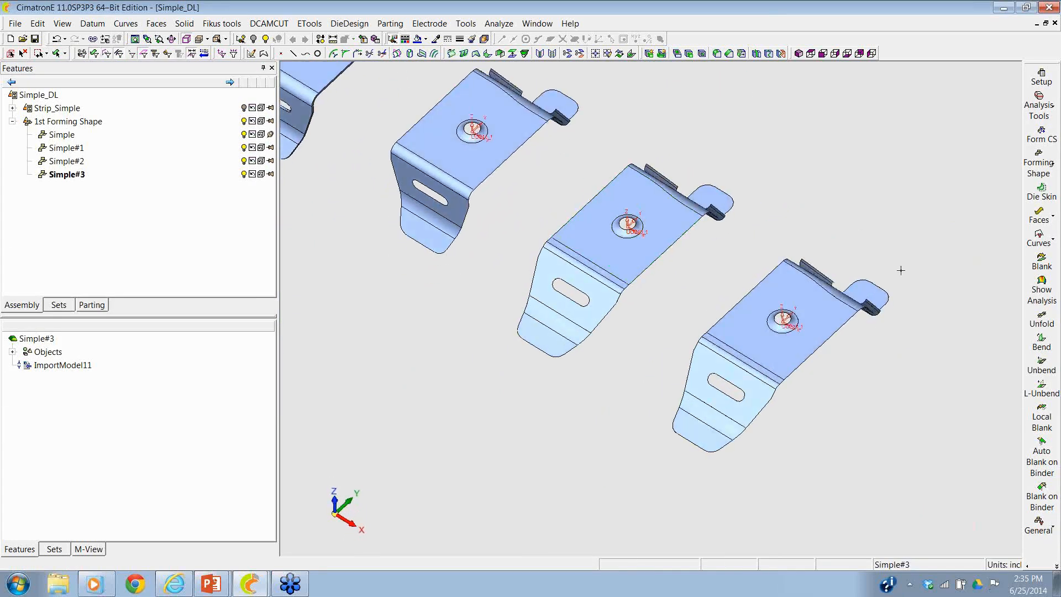
pyautogui.click(1041, 418)
pyautogui.click(797, 352)
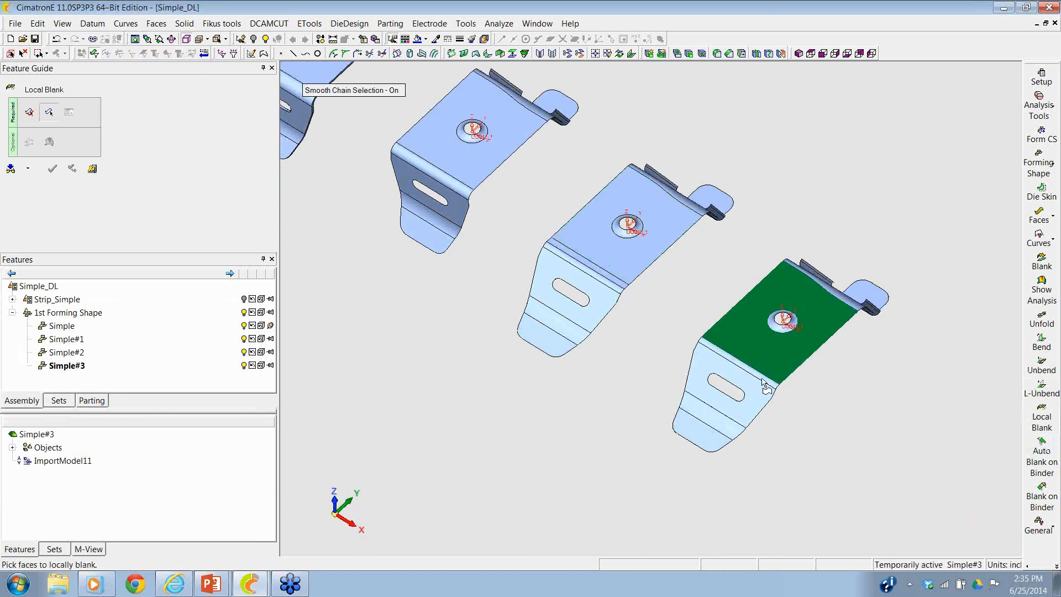
pyautogui.click(713, 382)
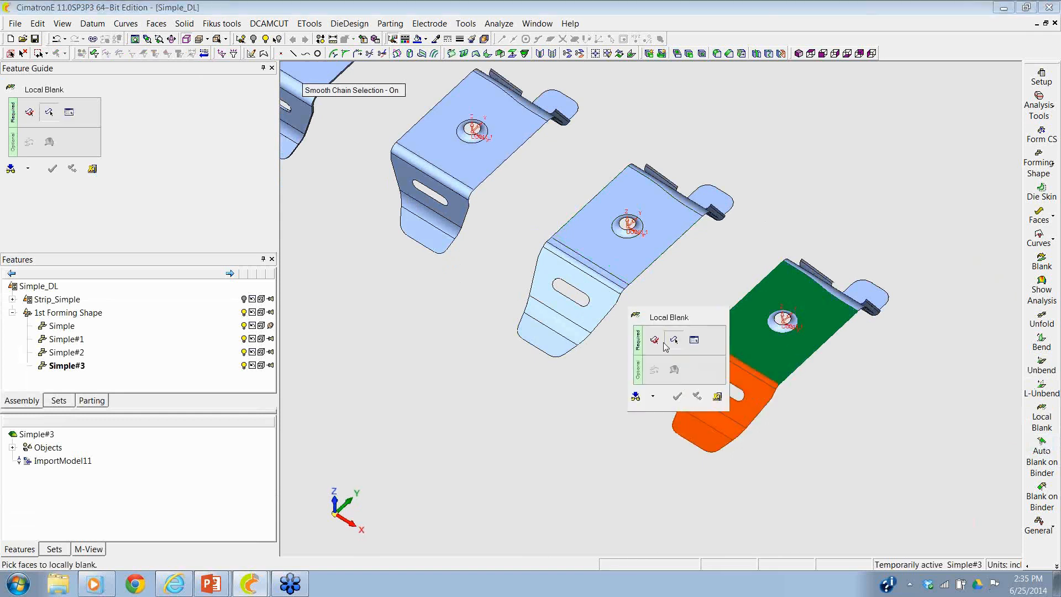
pyautogui.middleClick(525, 228)
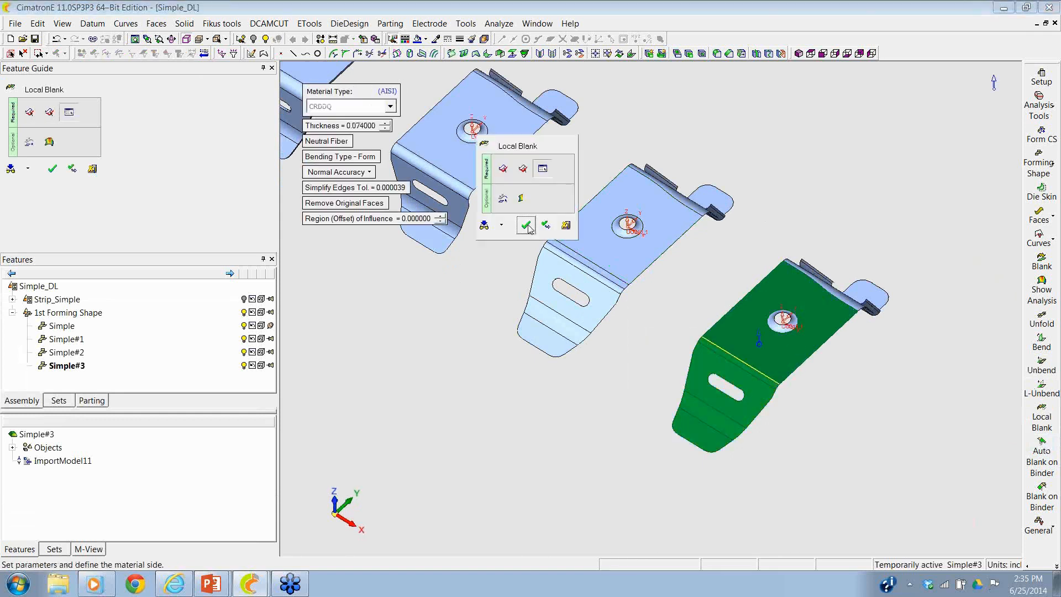
pyautogui.click(544, 226)
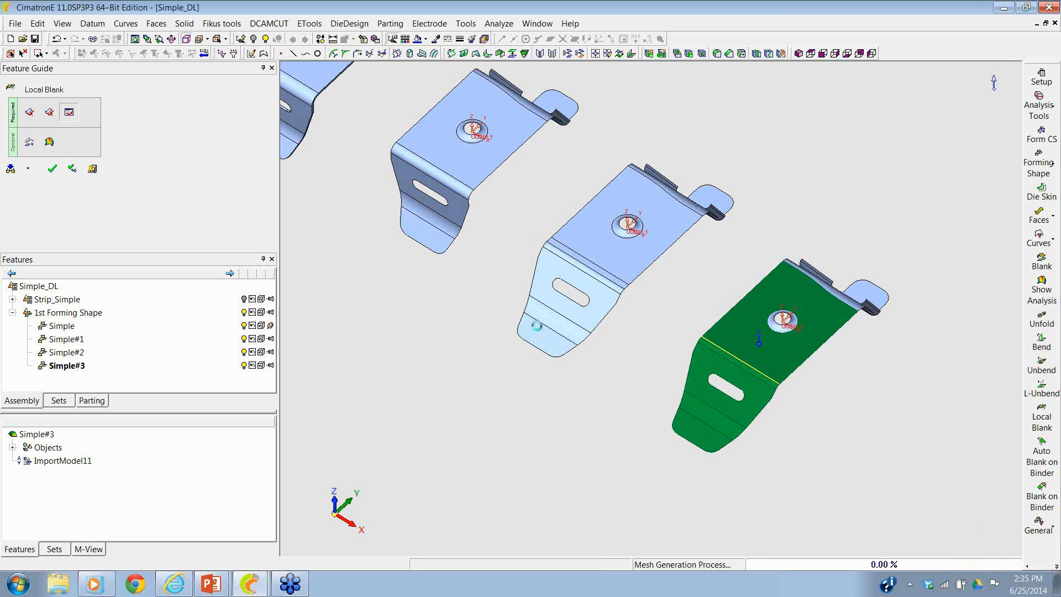
# - Flatten the newest copy's opposite slotted flange at the curved bend with Local Blank, smooth chain selection off, transferring its side and end tabs
pyautogui.click(814, 293)
pyautogui.keyDown('ctrl'); pyautogui.moveTo(812, 295); pyautogui.dragTo(795, 332); pyautogui.keyUp('ctrl')
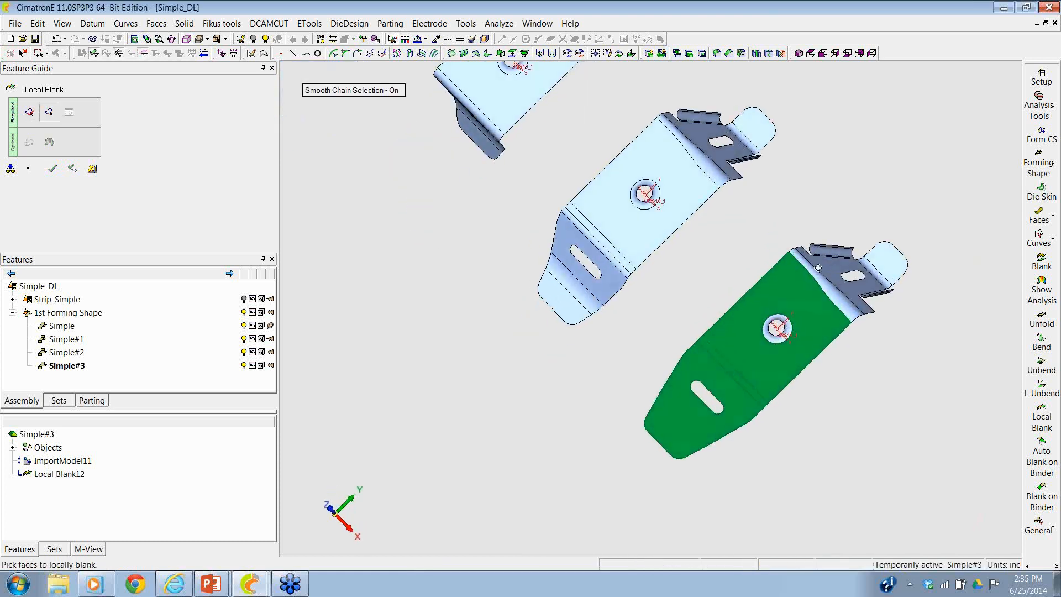
pyautogui.keyDown('ctrl'); pyautogui.moveTo(818, 268); pyautogui.dragTo(701, 285, button='middle'); pyautogui.keyUp('ctrl')
pyautogui.keyDown('ctrl'); pyautogui.moveTo(784, 372); pyautogui.dragTo(896, 149, button='right'); pyautogui.keyUp('ctrl')
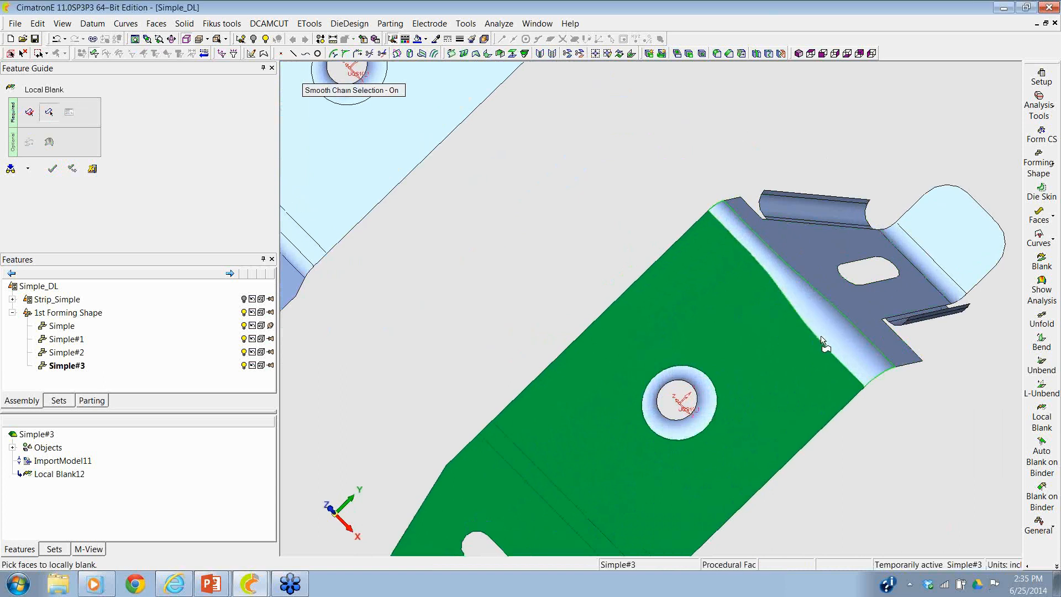
pyautogui.click(387, 91)
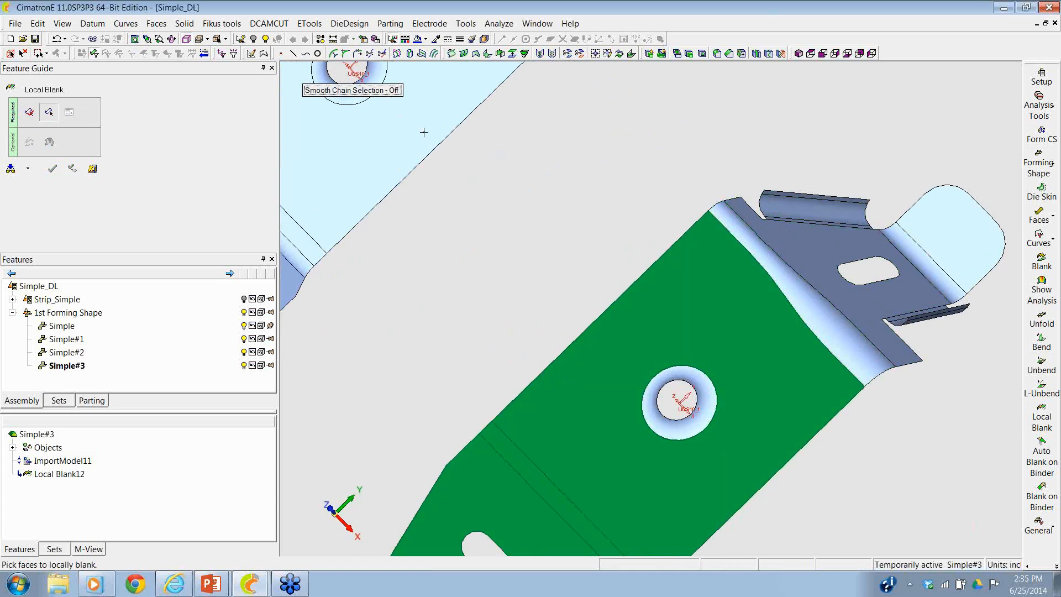
pyautogui.click(803, 288)
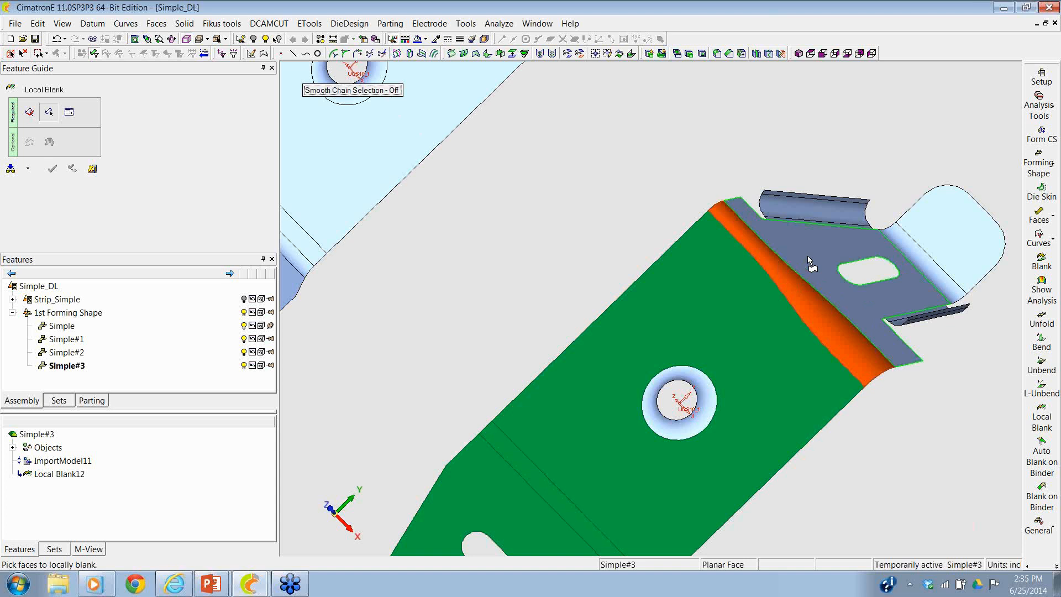
pyautogui.click(807, 255)
pyautogui.middleClick(751, 138)
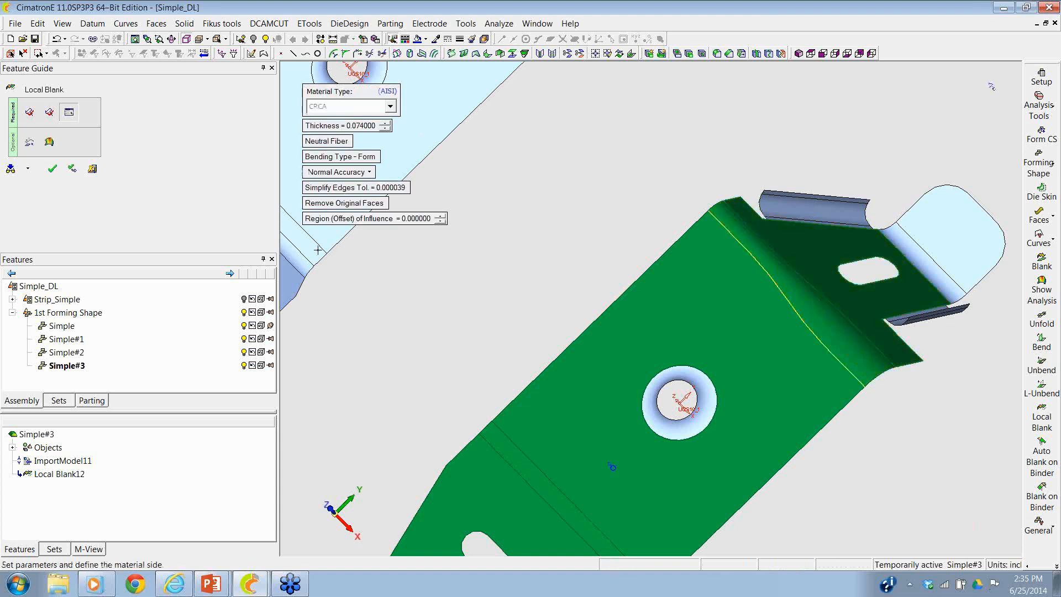
pyautogui.click(29, 145)
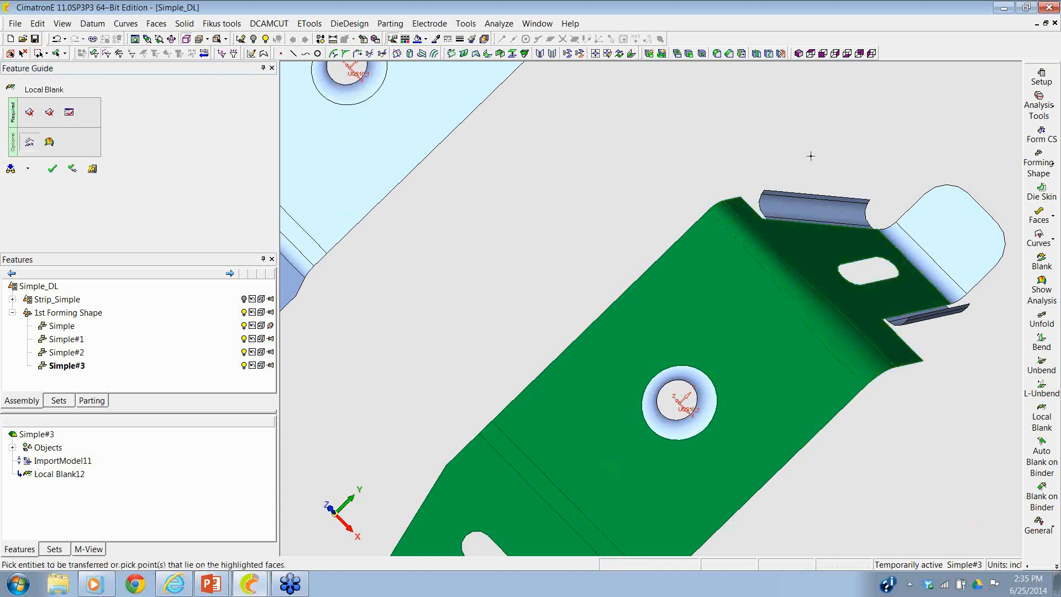
pyautogui.click(950, 260)
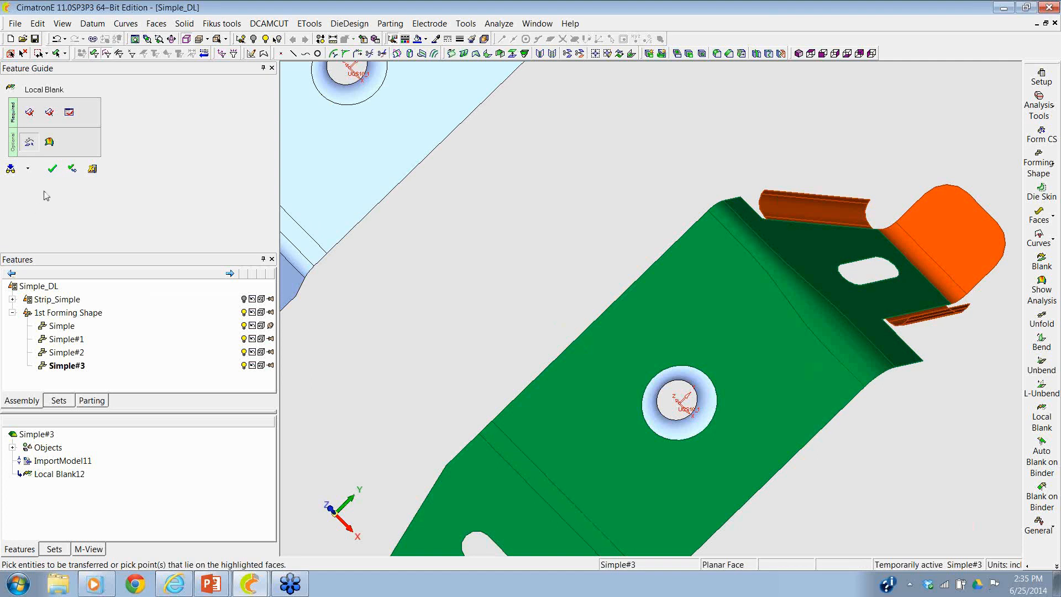
pyautogui.click(52, 168)
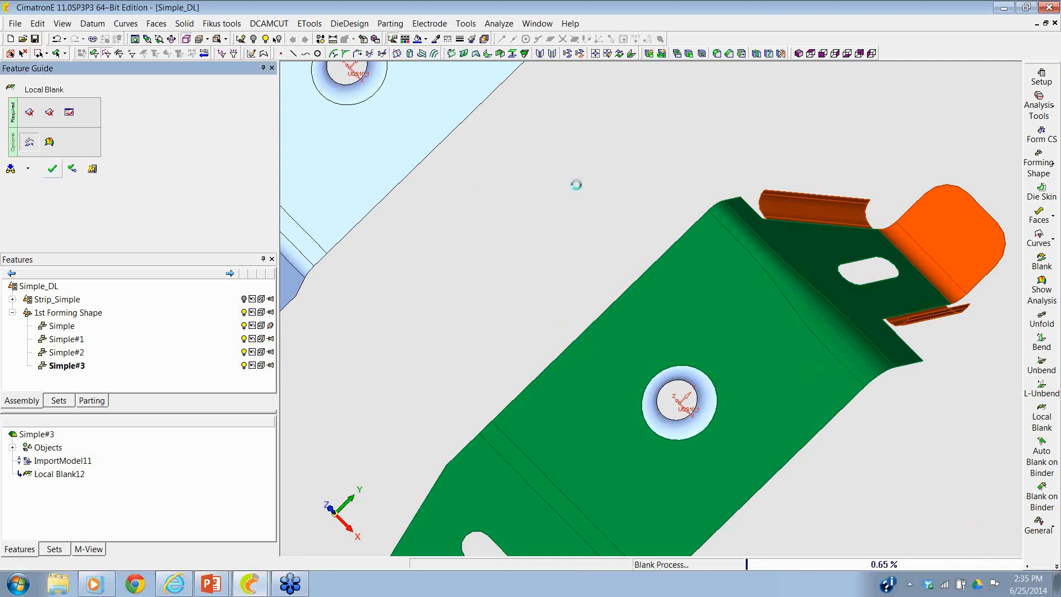
# - Add a forming shape copied from Simple#3, which has both slotted flanges flattened, with a forming progression of 6
pyautogui.scroll(-2, 612, 233)
pyautogui.keyDown('ctrl'); pyautogui.moveTo(612, 233); pyautogui.dragTo(601, 372, button='right'); pyautogui.keyUp('ctrl')
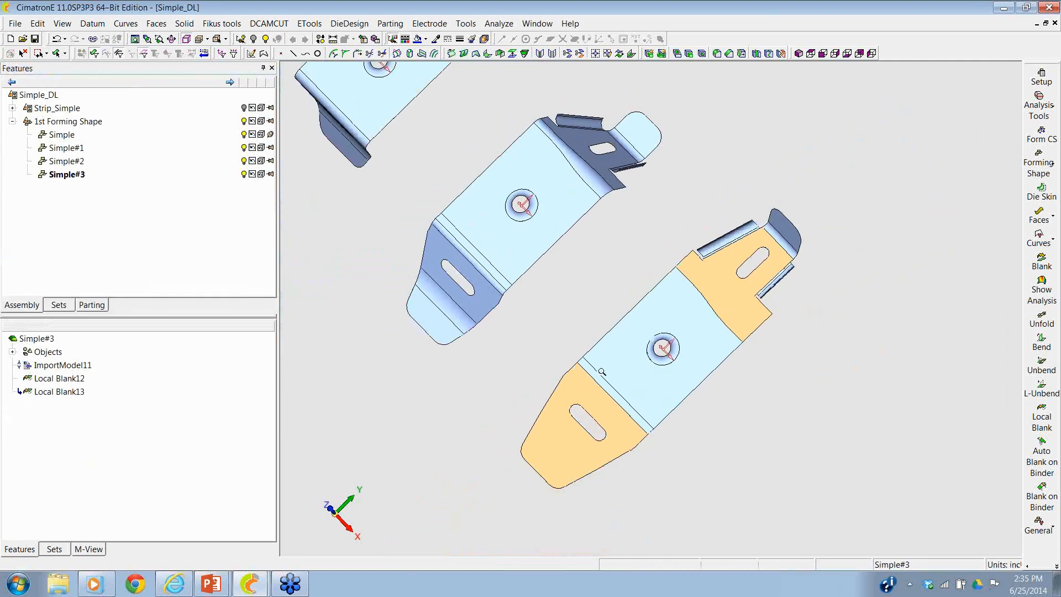
pyautogui.keyDown('ctrl'); pyautogui.moveTo(602, 372); pyautogui.dragTo(659, 285); pyautogui.keyUp('ctrl')
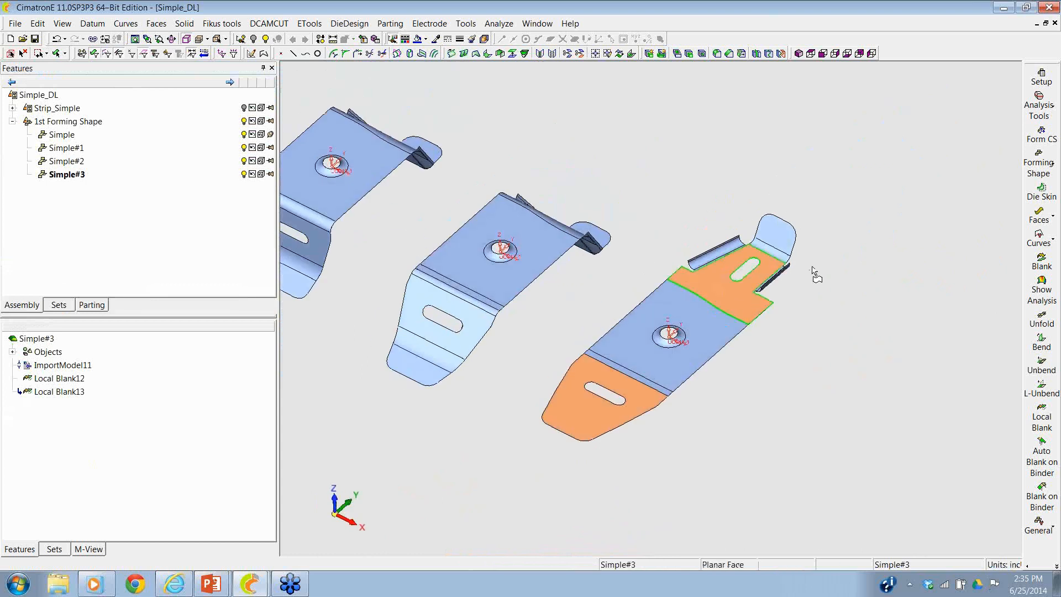
pyautogui.click(1052, 170)
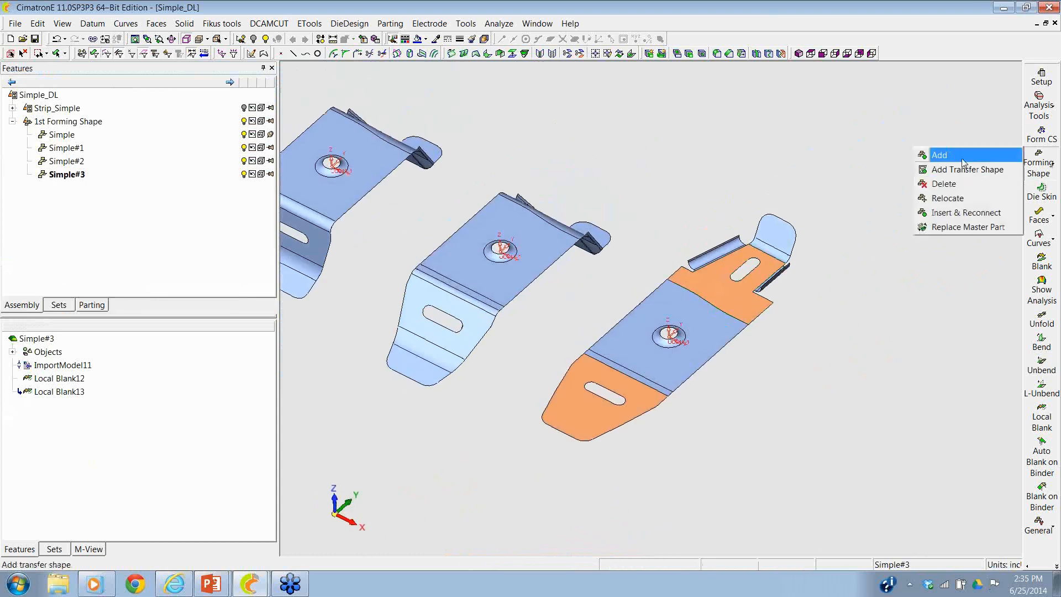
pyautogui.click(939, 155)
pyautogui.click(697, 328)
pyautogui.click(695, 325)
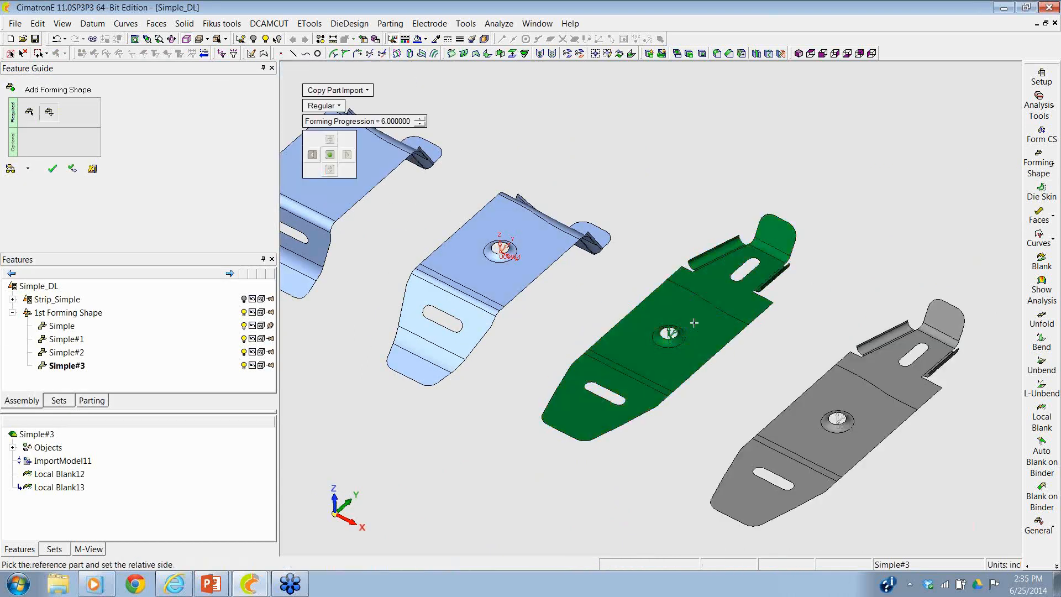
pyautogui.click(52, 169)
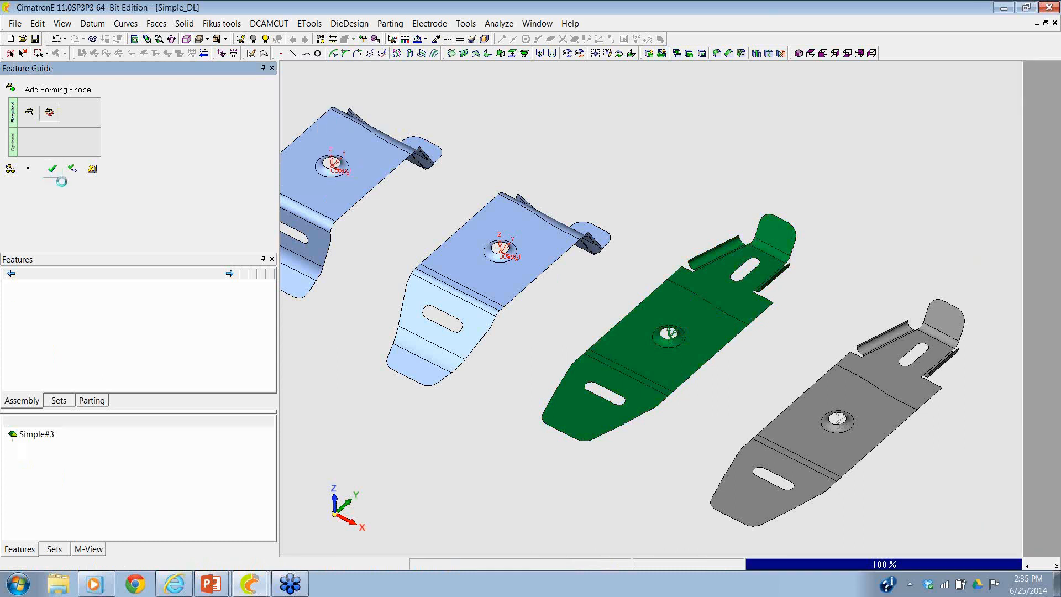
# - Flatten the first curled side tab on Simple#4 with Local Blank, using the narrow planar strip along its base as reference
pyautogui.moveTo(835, 254); pyautogui.dragTo(723, 225, button='middle')
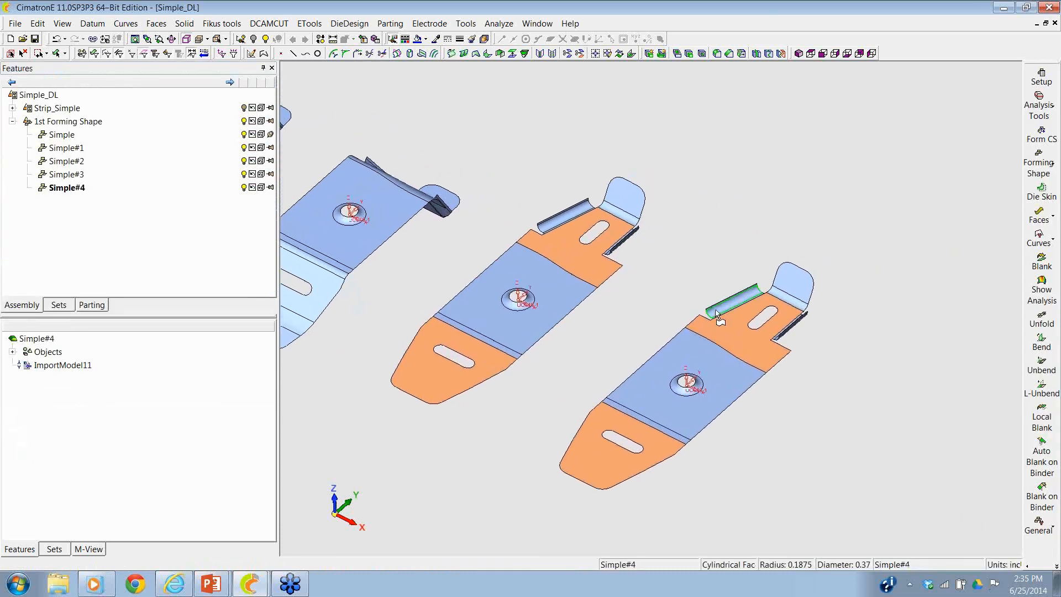
pyautogui.keyDown('ctrl'); pyautogui.moveTo(834, 400); pyautogui.dragTo(789, 145, button='right'); pyautogui.keyUp('ctrl')
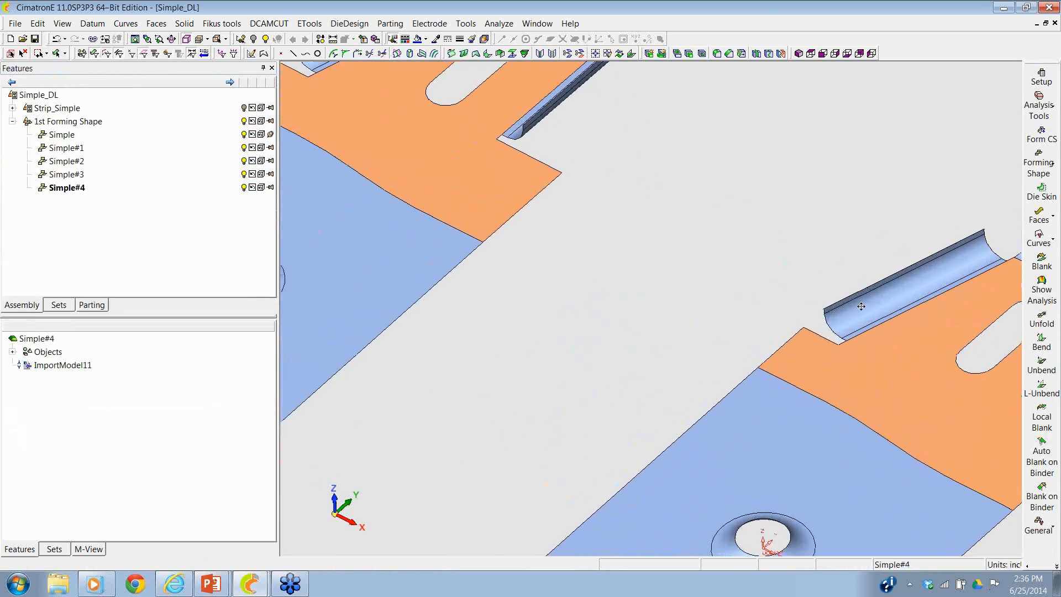
pyautogui.keyDown('ctrl'); pyautogui.moveTo(860, 303); pyautogui.dragTo(653, 330, button='middle'); pyautogui.keyUp('ctrl')
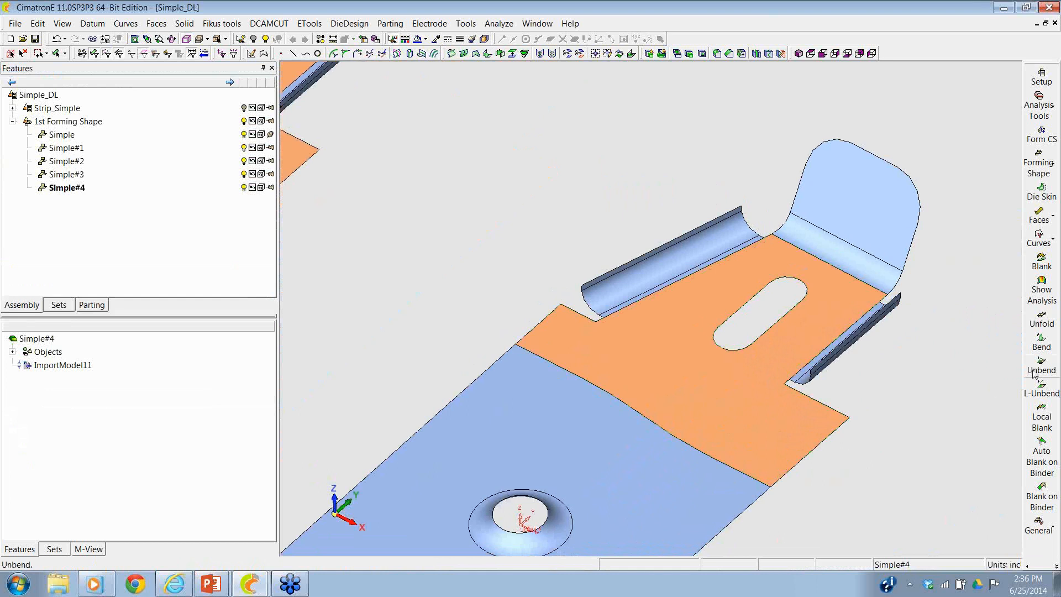
pyautogui.click(1037, 421)
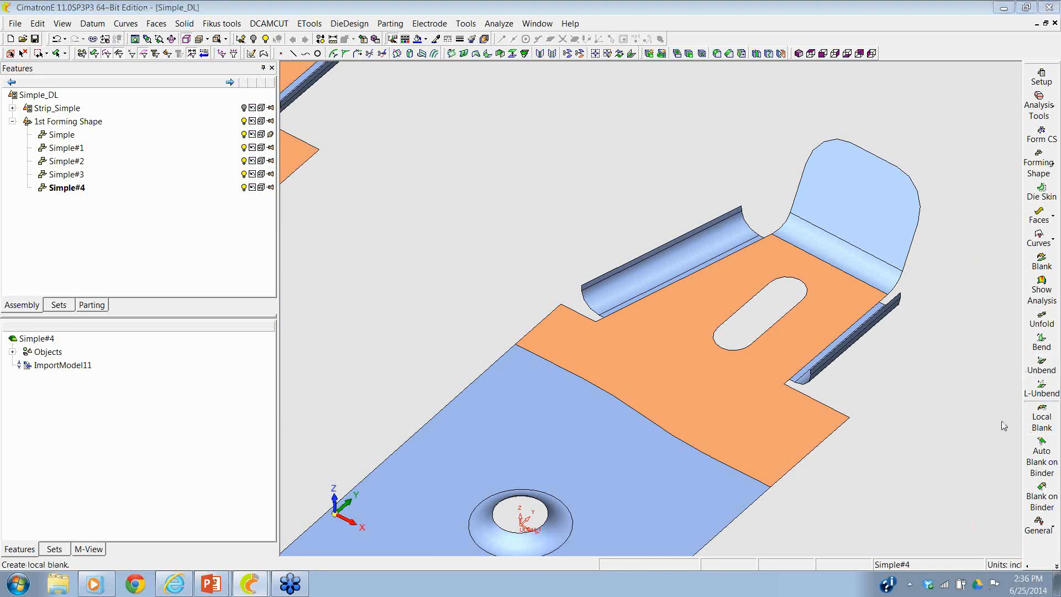
pyautogui.click(679, 294)
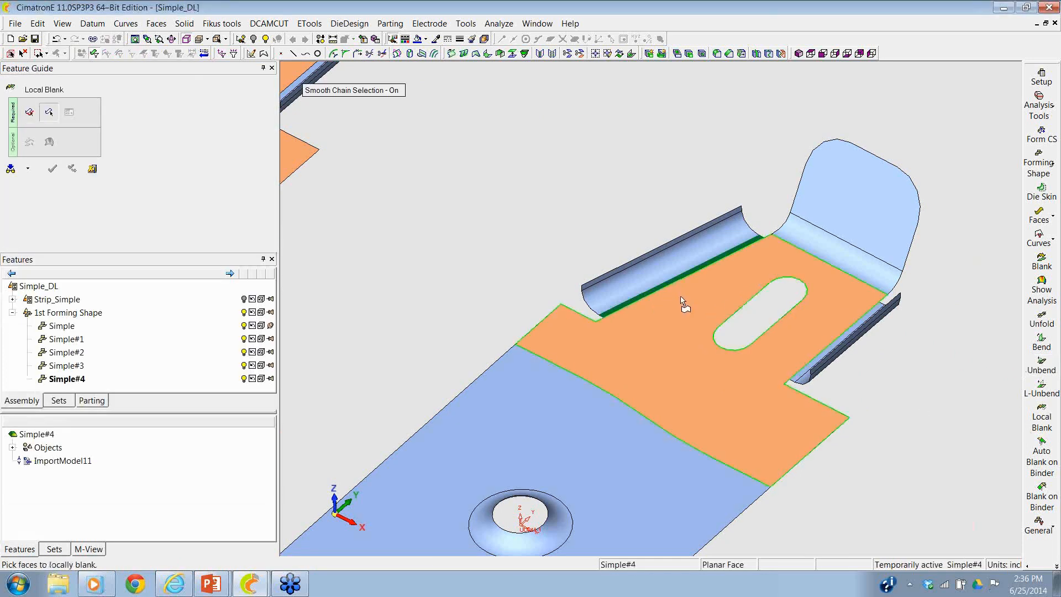
pyautogui.click(671, 268)
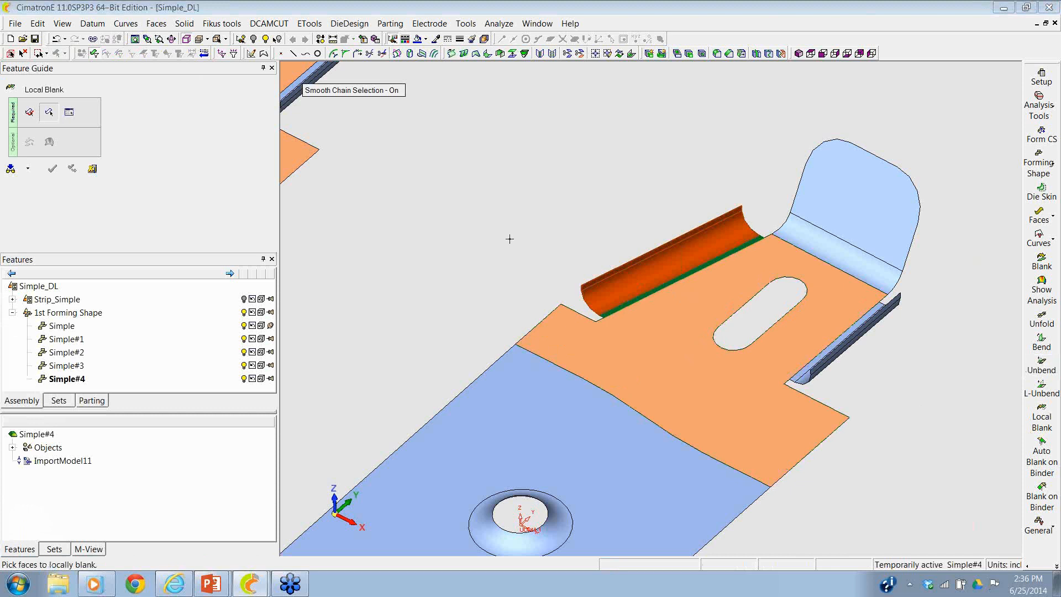
pyautogui.middleClick(509, 239)
pyautogui.click(515, 214)
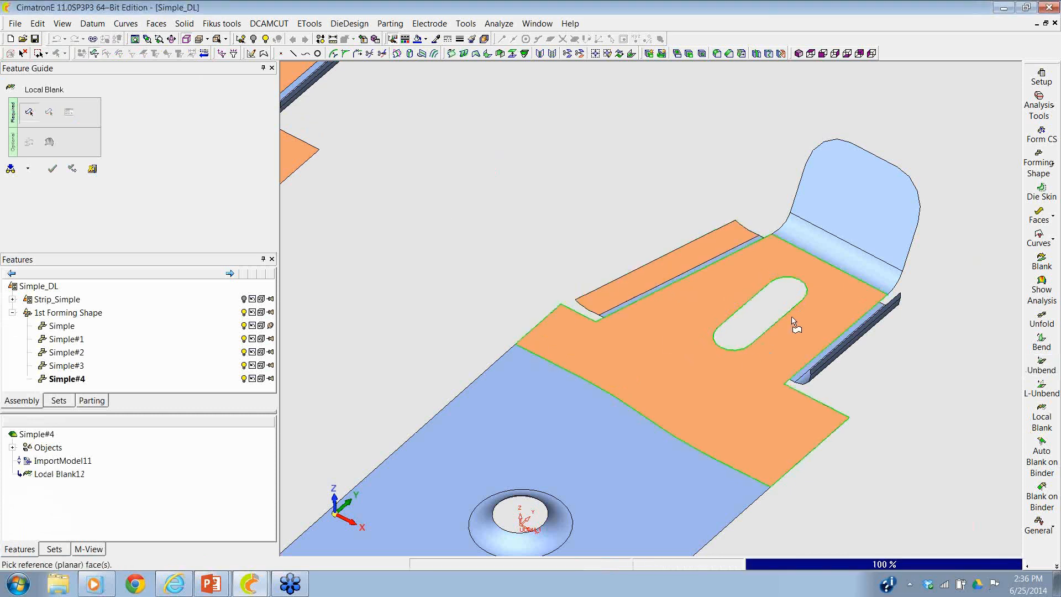
# - Flatten the other curled side tab on Simple#4 with Local Blank, using its narrow planar base strip as reference
pyautogui.keyDown('ctrl'); pyautogui.moveTo(823, 328); pyautogui.dragTo(833, 332); pyautogui.keyUp('ctrl')
pyautogui.click(852, 332)
pyautogui.middleClick(848, 324)
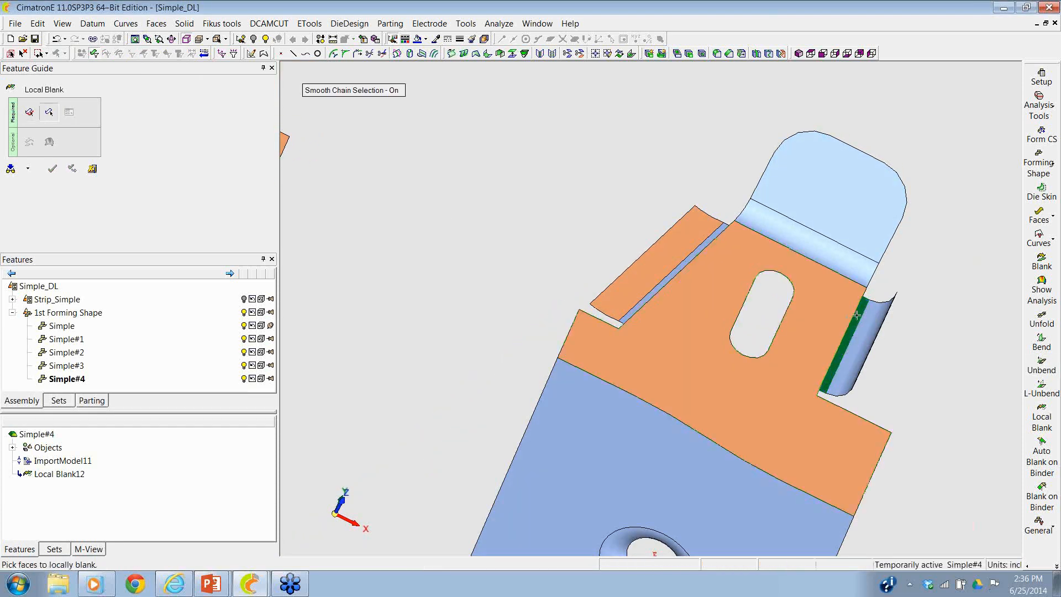
pyautogui.click(868, 328)
pyautogui.middleClick(866, 320)
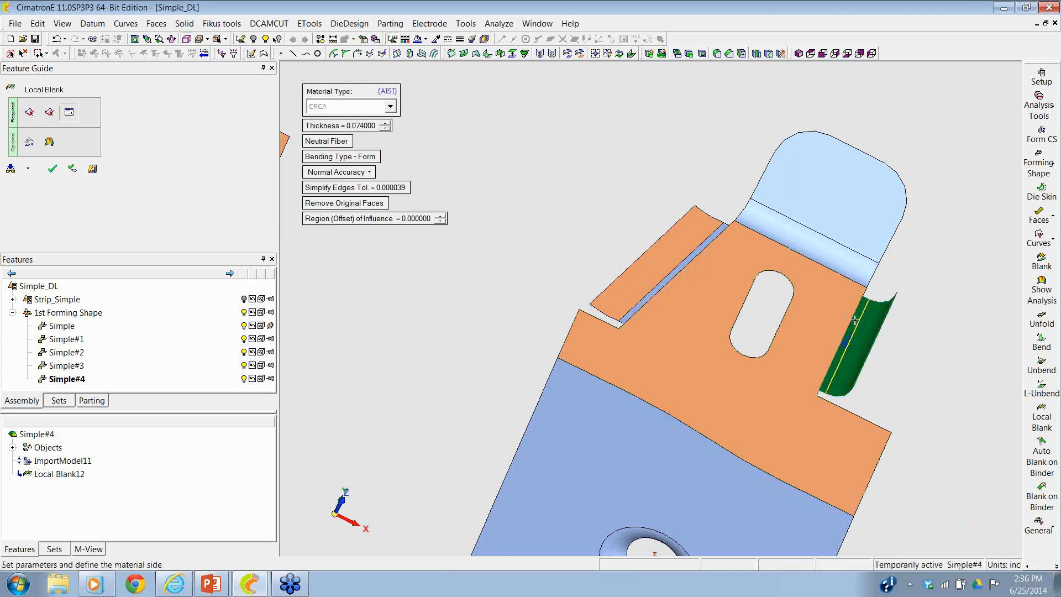
pyautogui.click(658, 235)
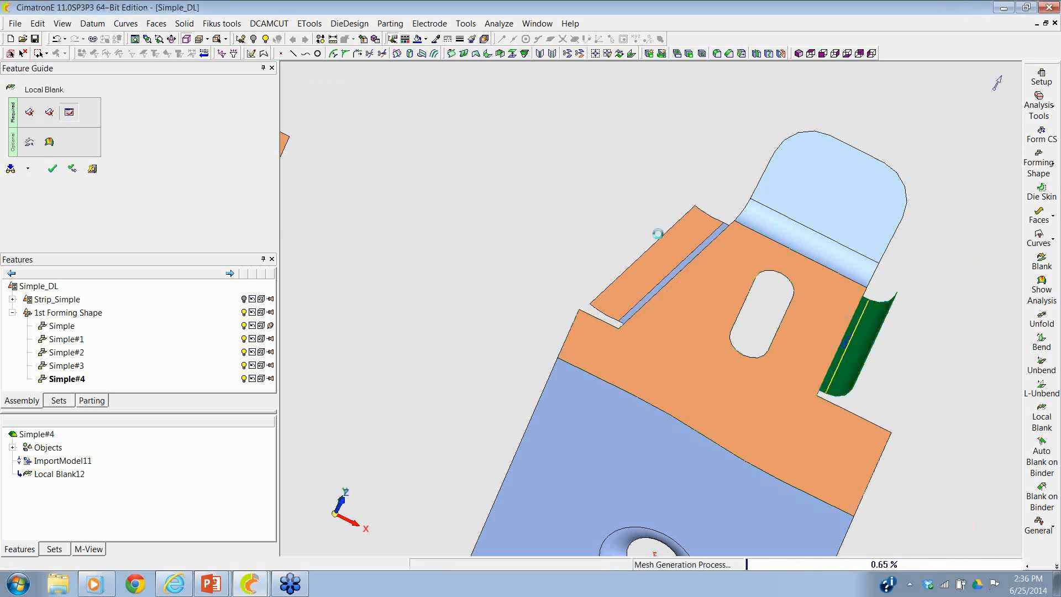
# - Add a forming shape copied from Simple#4, which has both side tabs flattened, with a forming progression of 6
pyautogui.moveTo(705, 320); pyautogui.dragTo(660, 300, button='middle')
pyautogui.keyDown('ctrl'); pyautogui.moveTo(651, 291); pyautogui.dragTo(635, 446, button='right'); pyautogui.keyUp('ctrl')
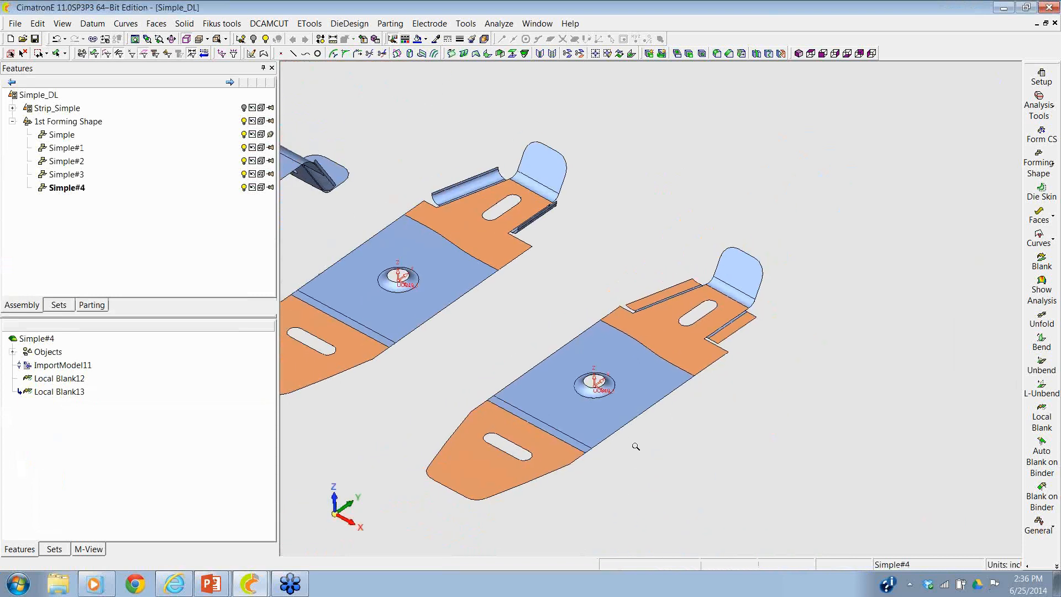
pyautogui.keyDown('ctrl'); pyautogui.moveTo(650, 403); pyautogui.dragTo(644, 362, button='middle'); pyautogui.keyUp('ctrl')
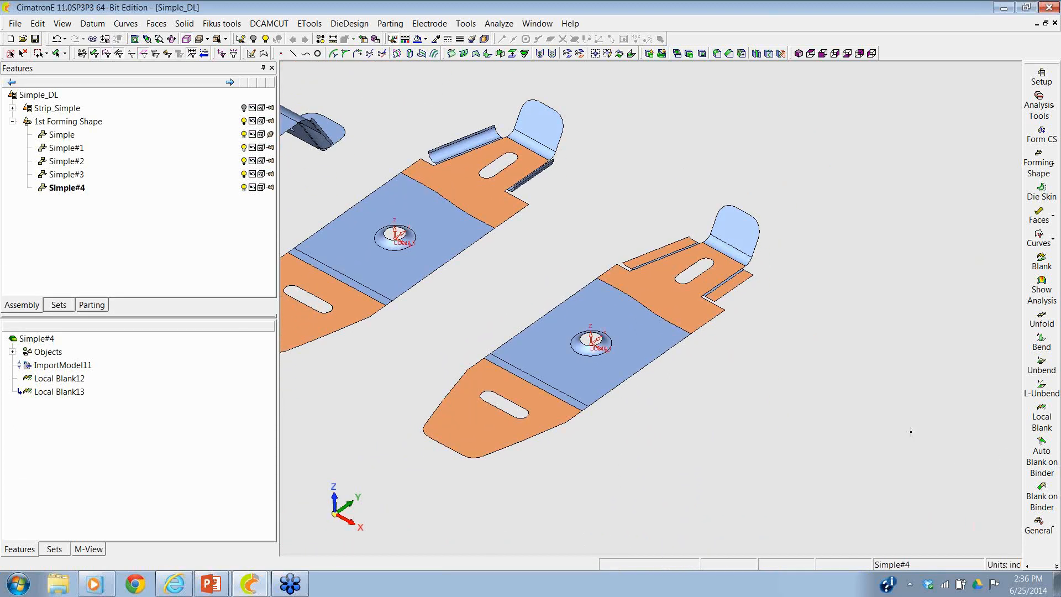
pyautogui.click(1041, 161)
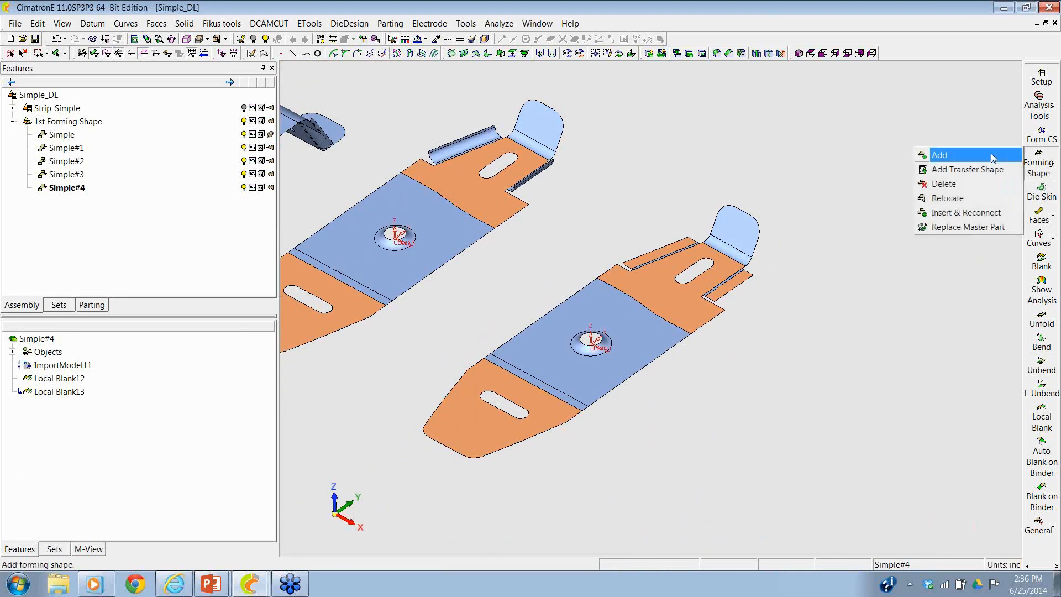
pyautogui.click(940, 152)
pyautogui.click(654, 351)
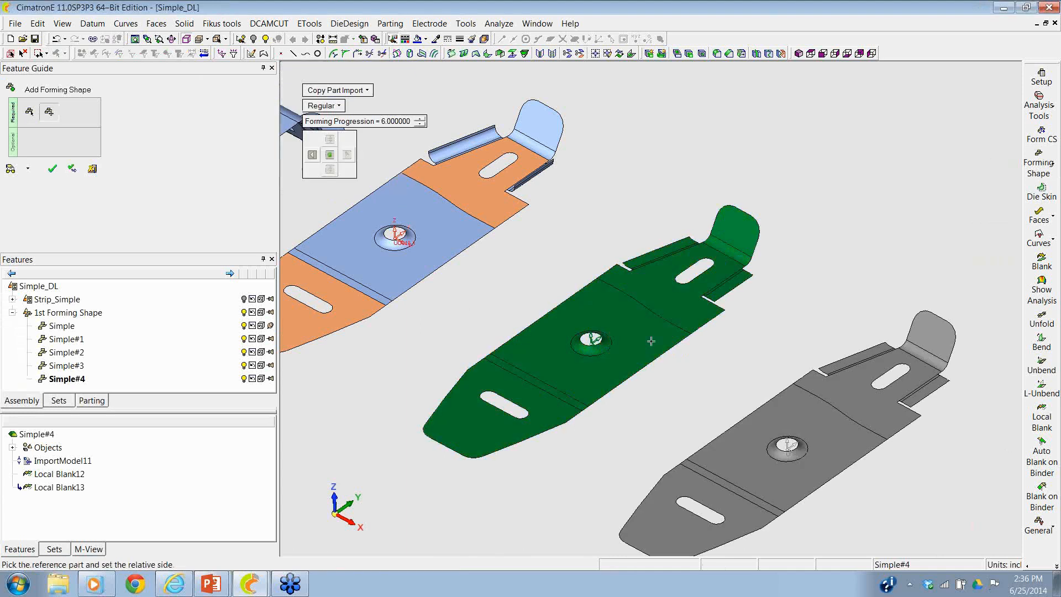
pyautogui.click(52, 169)
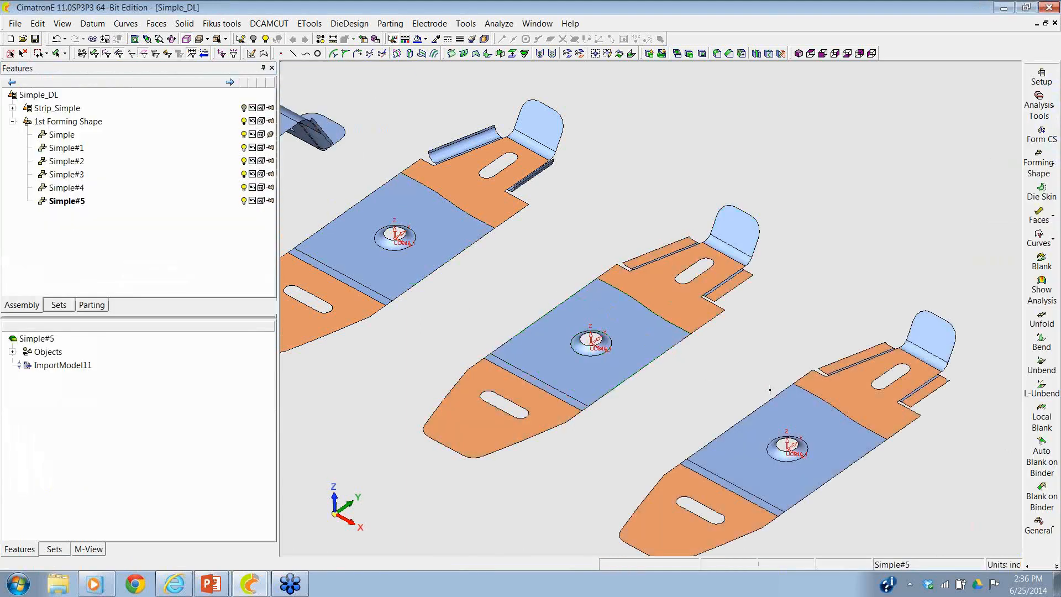
# - Unbend the rounded end tab on Simple#5 by angle to 35°, using Fix Radius - Move Center and the slotted flange as fixed face
pyautogui.moveTo(770, 386); pyautogui.dragTo(660, 344, button='middle')
pyautogui.scroll(5, 715, 281)
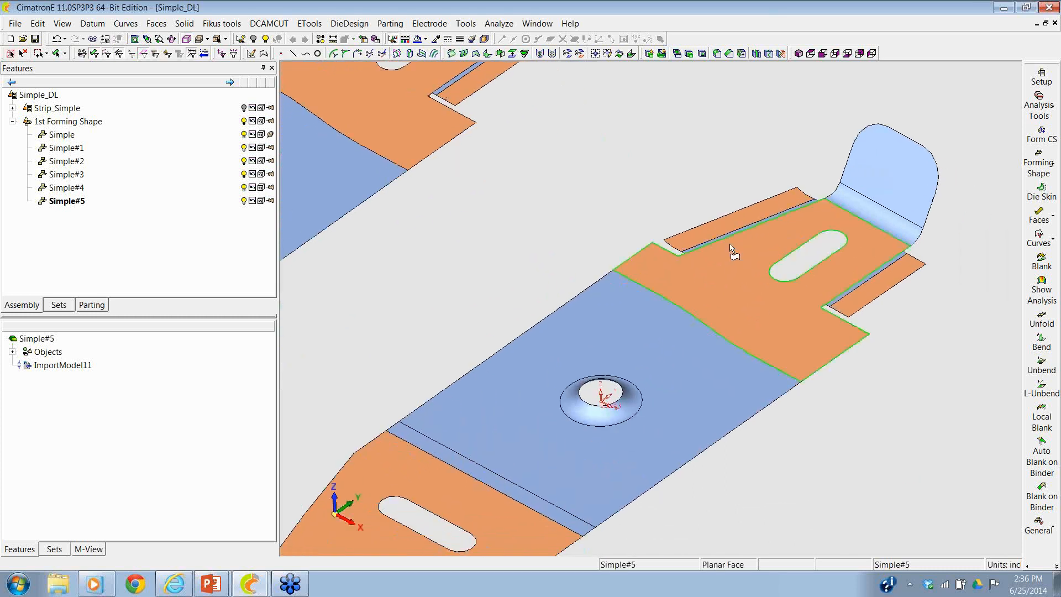
pyautogui.click(1039, 365)
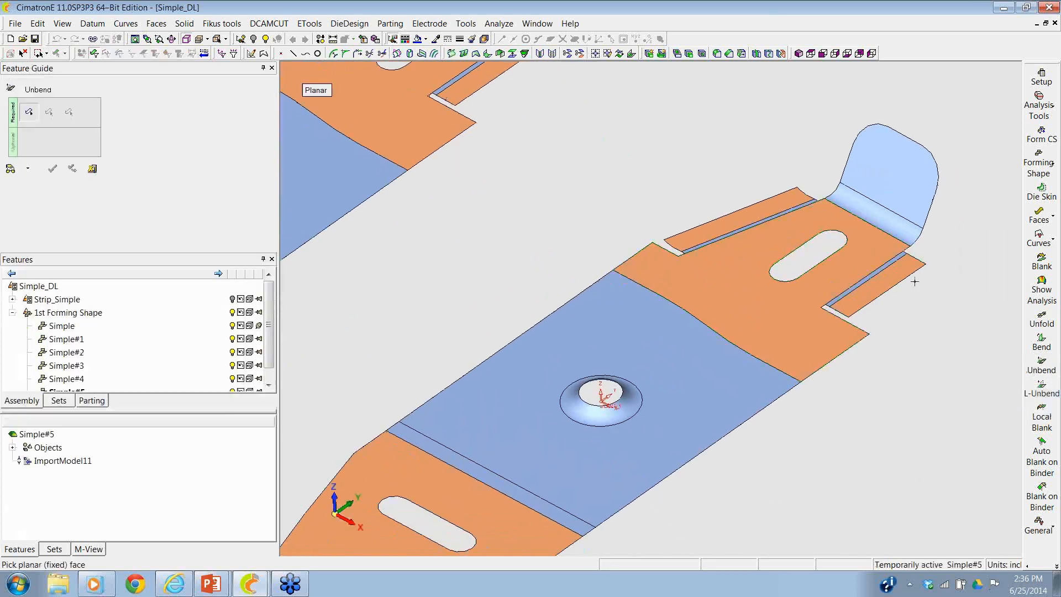
pyautogui.click(889, 242)
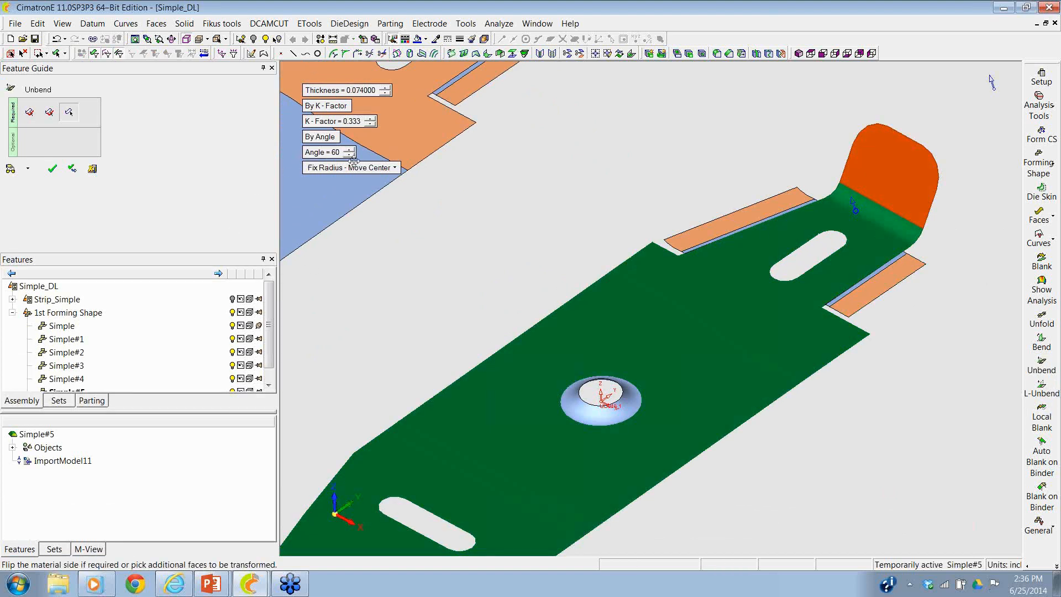
pyautogui.click(326, 154)
pyautogui.write('35')
pyautogui.press('Return')
pyautogui.moveTo(330, 155)
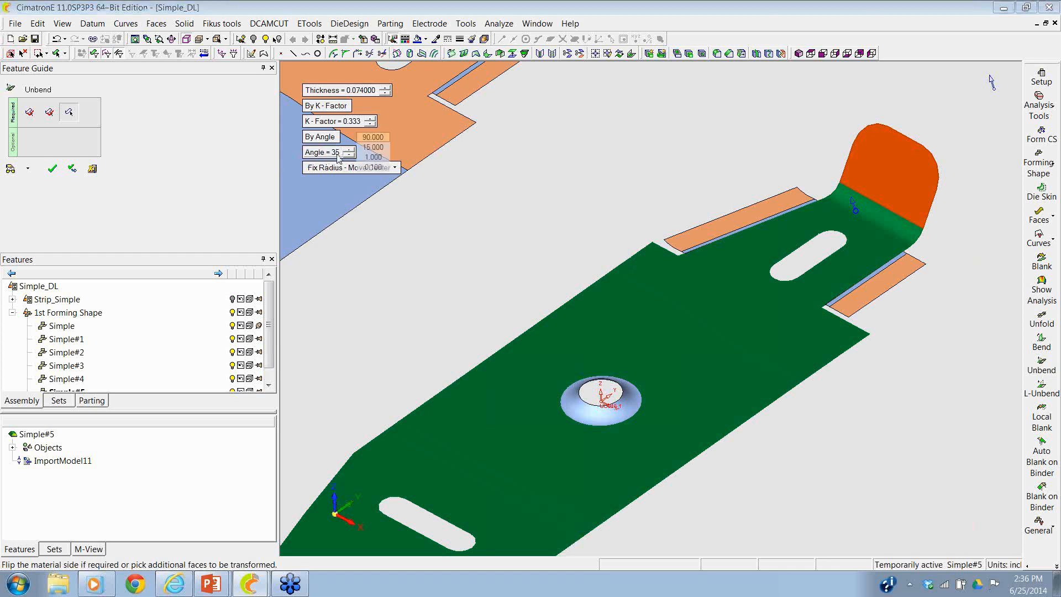
pyautogui.click(53, 173)
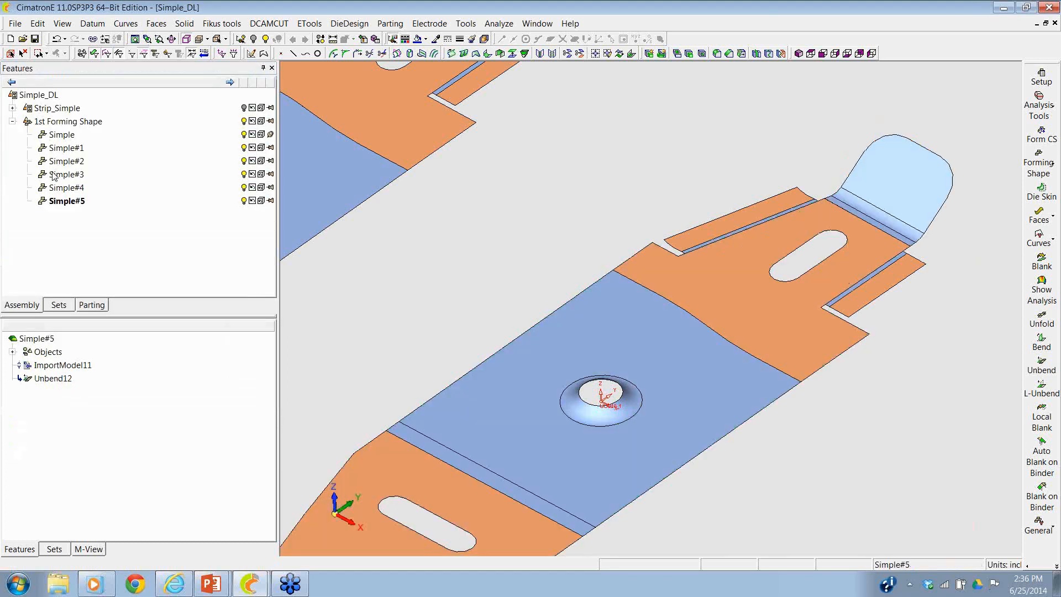
# - Add a forming shape copied from Simple#5, which has the partly unbent end tab, with a forming progression of 6
pyautogui.scroll(-5, 565, 333)
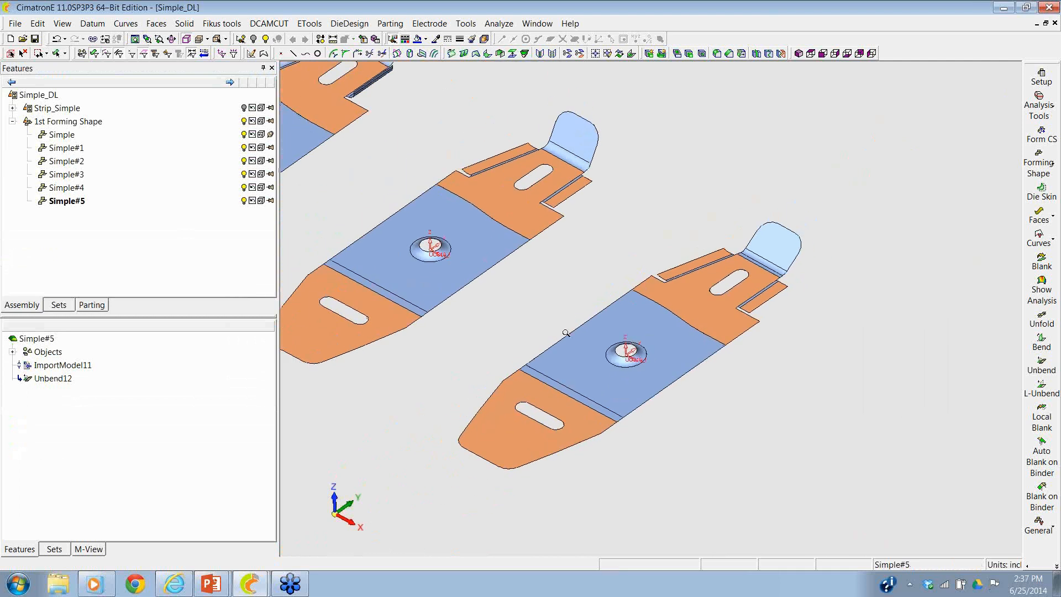
pyautogui.click(1028, 169)
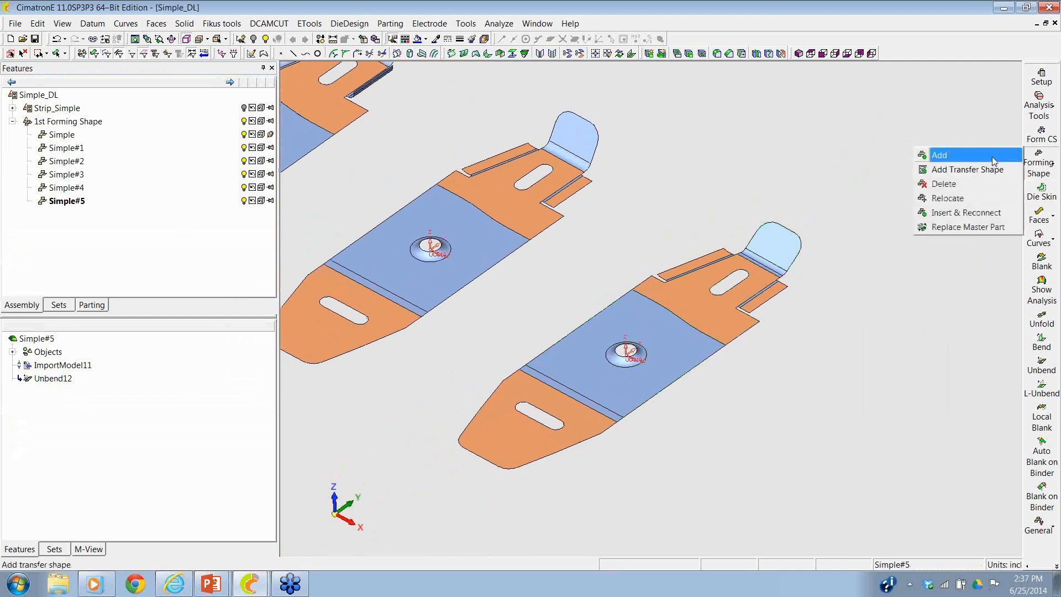
pyautogui.click(994, 156)
pyautogui.click(667, 339)
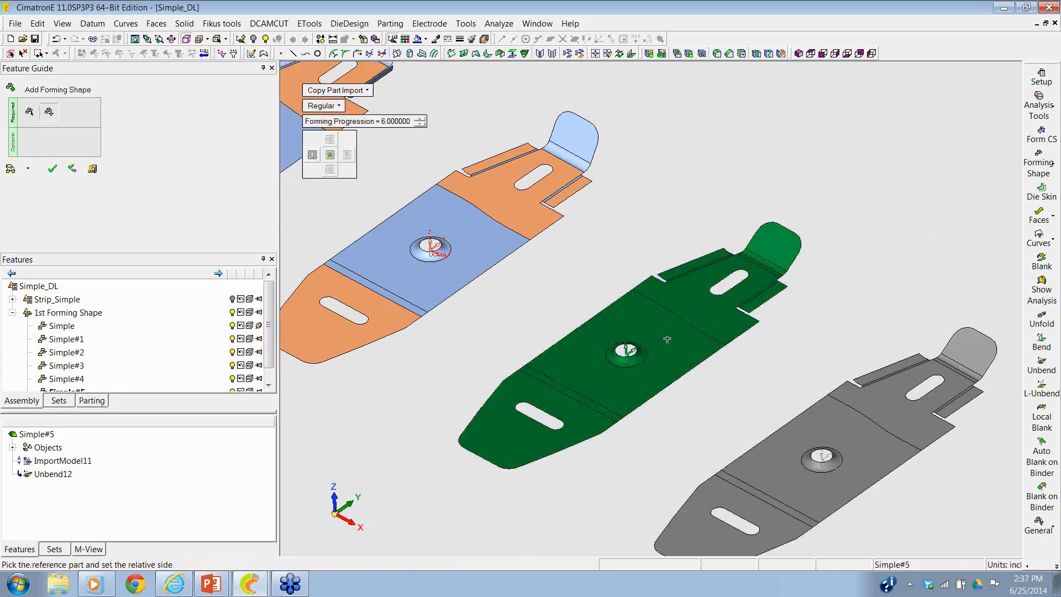
pyautogui.keyDown('ctrl'); pyautogui.moveTo(653, 316); pyautogui.dragTo(566, 240, button='middle'); pyautogui.keyUp('ctrl')
pyautogui.click(49, 172)
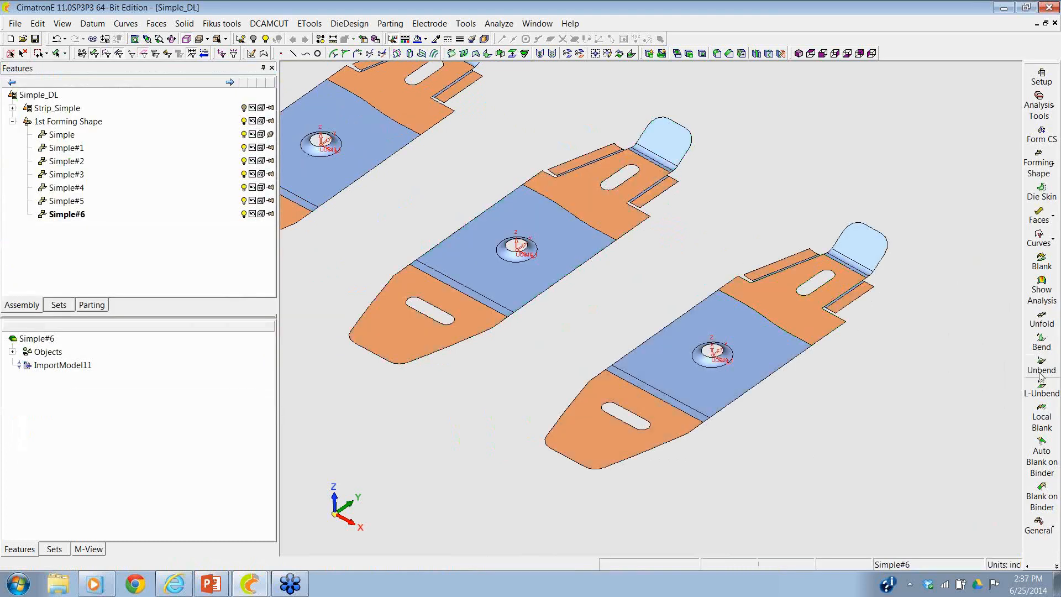
pyautogui.click(1042, 417)
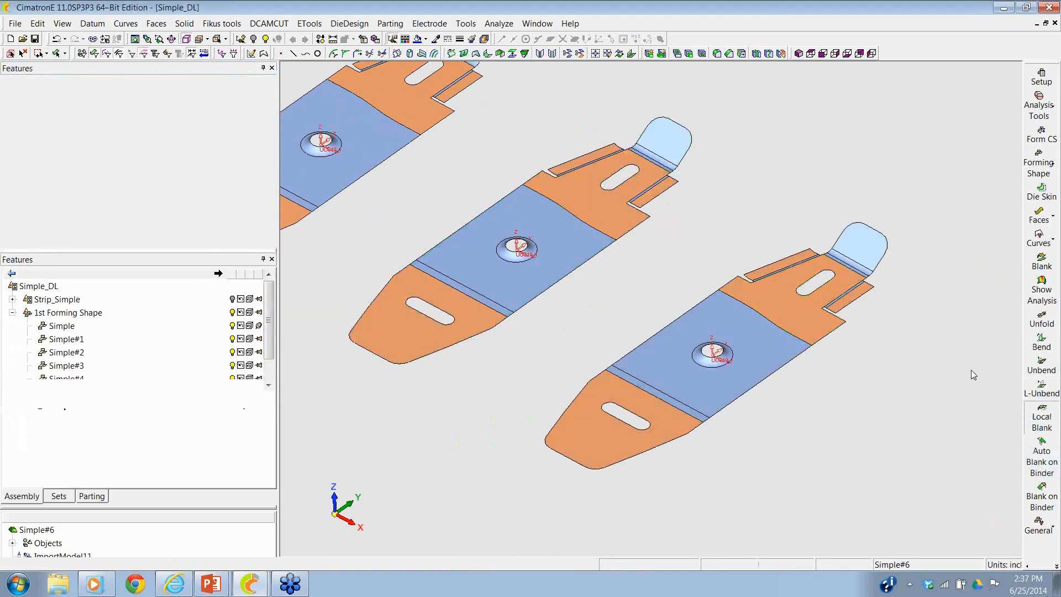
pyautogui.click(858, 265)
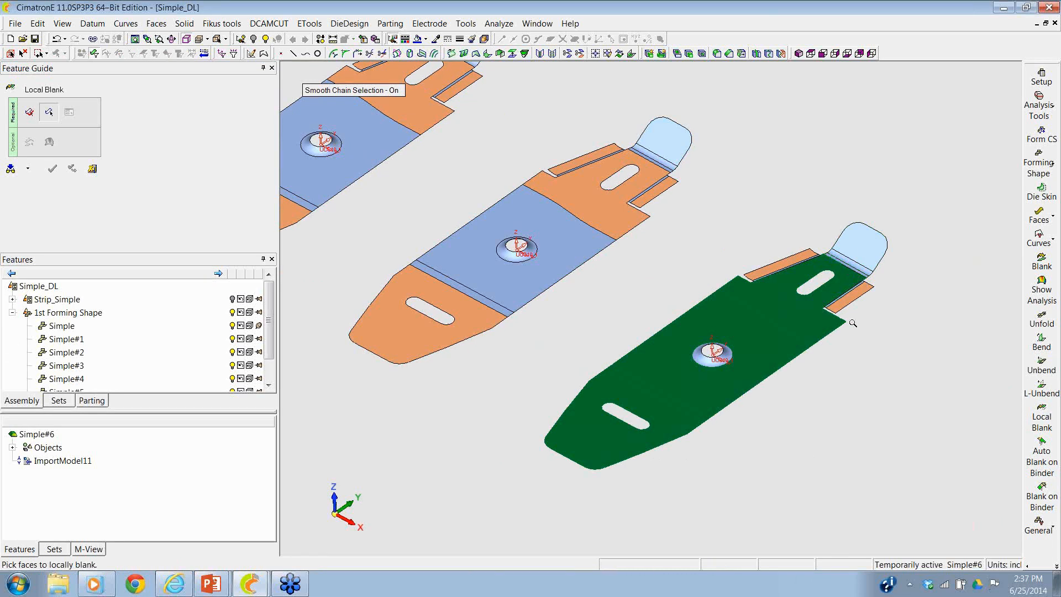
pyautogui.keyDown('ctrl'); pyautogui.moveTo(852, 323); pyautogui.dragTo(864, 278, button='right'); pyautogui.keyUp('ctrl')
pyautogui.keyDown('ctrl'); pyautogui.moveTo(864, 278); pyautogui.dragTo(675, 308, button='middle'); pyautogui.keyUp('ctrl')
pyautogui.middleClick(397, 214)
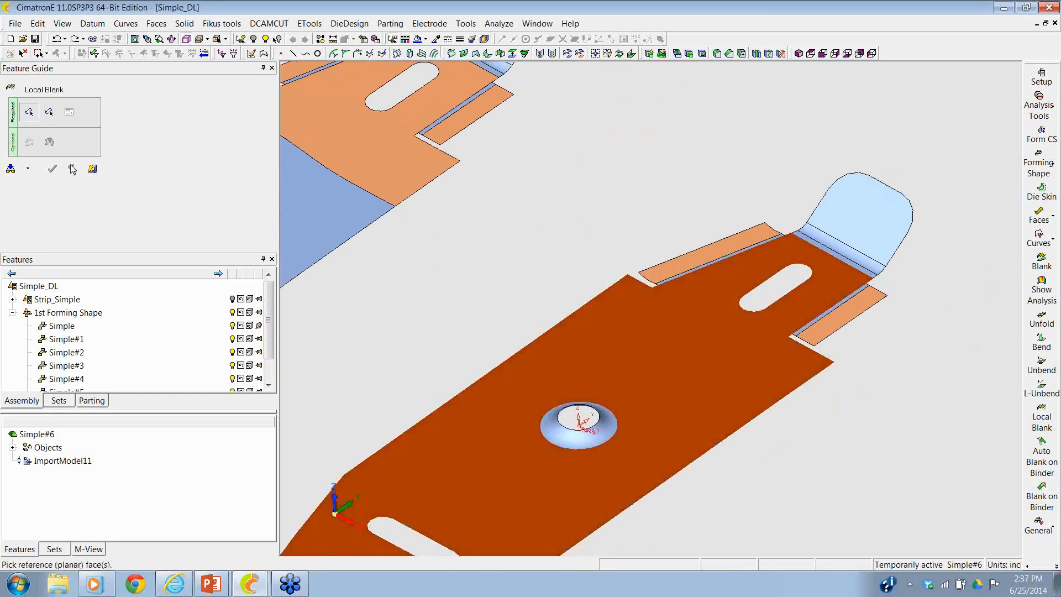
pyautogui.click(92, 169)
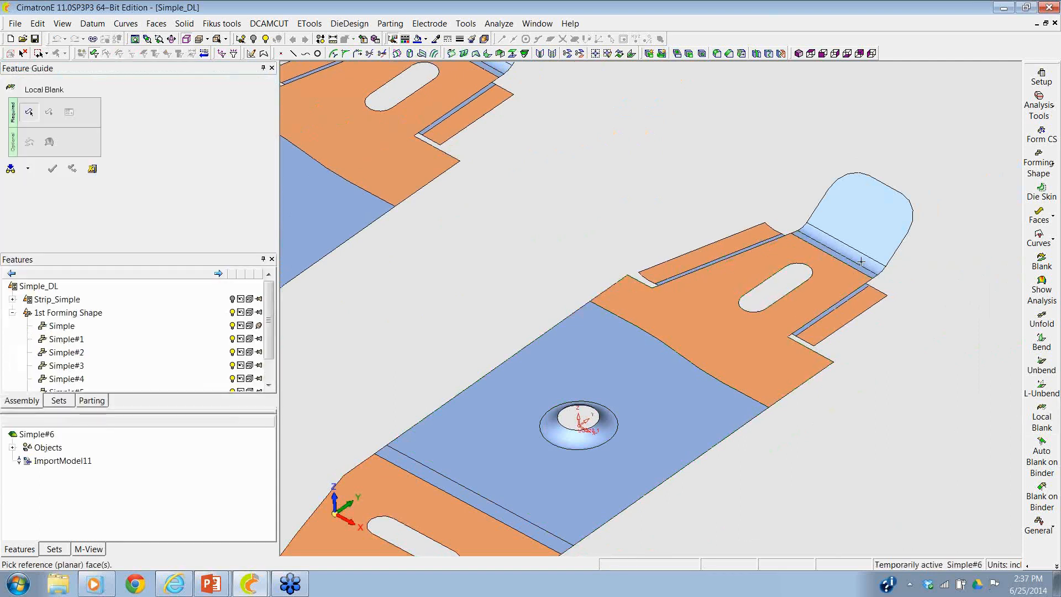
# - Flatten the rounded end tab on Simple#6 with Local Blank, using the narrow planar strip at its base as reference
pyautogui.click(859, 269)
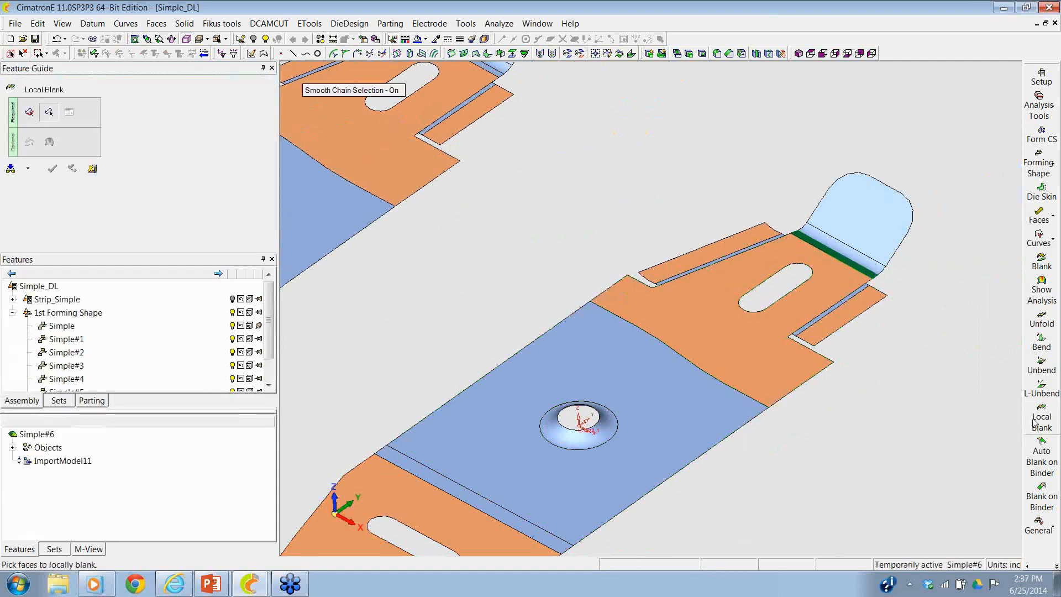
pyautogui.click(856, 259)
pyautogui.click(52, 168)
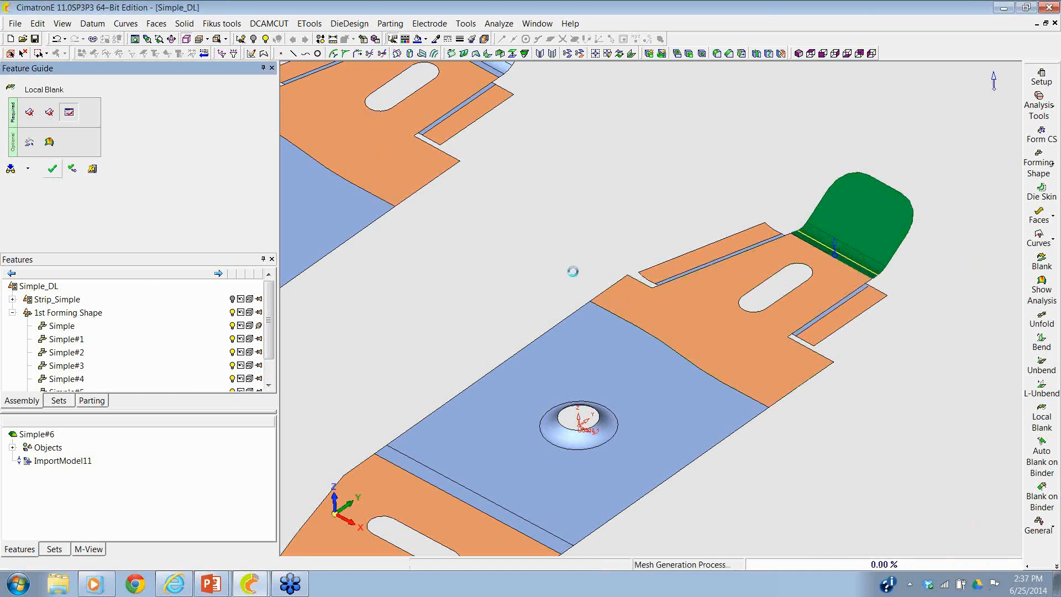
pyautogui.keyDown('ctrl'); pyautogui.moveTo(584, 254); pyautogui.dragTo(548, 384, button='right'); pyautogui.keyUp('ctrl')
pyautogui.keyDown('ctrl'); pyautogui.moveTo(548, 384); pyautogui.dragTo(710, 416, button='middle'); pyautogui.keyUp('ctrl')
pyautogui.keyDown('ctrl'); pyautogui.moveTo(710, 416); pyautogui.dragTo(685, 420, button='right'); pyautogui.keyUp('ctrl')
pyautogui.keyDown('ctrl'); pyautogui.moveTo(685, 420); pyautogui.dragTo(688, 432); pyautogui.keyUp('ctrl')
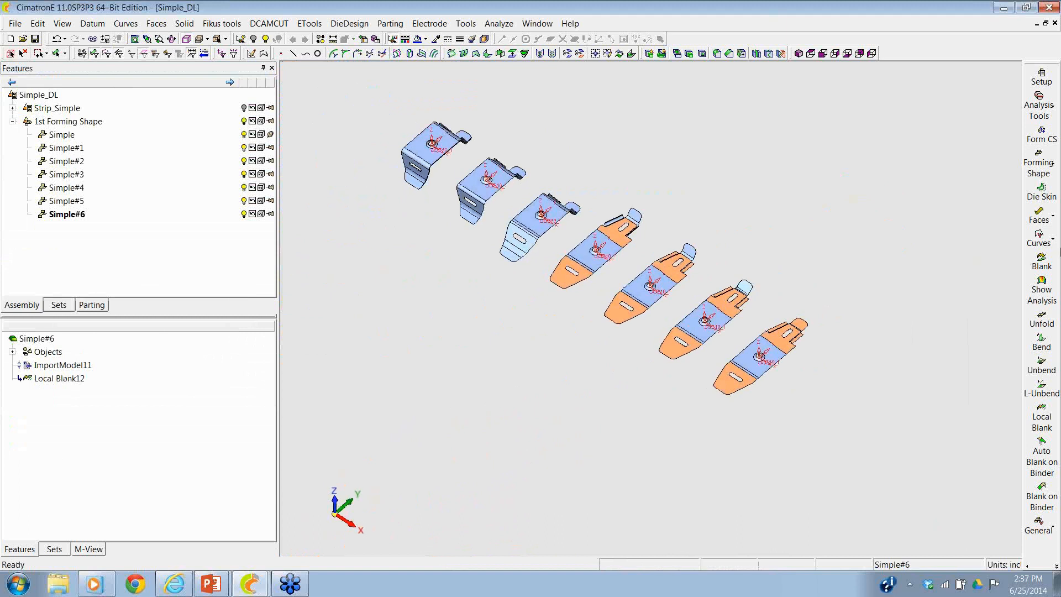
pyautogui.click(1041, 259)
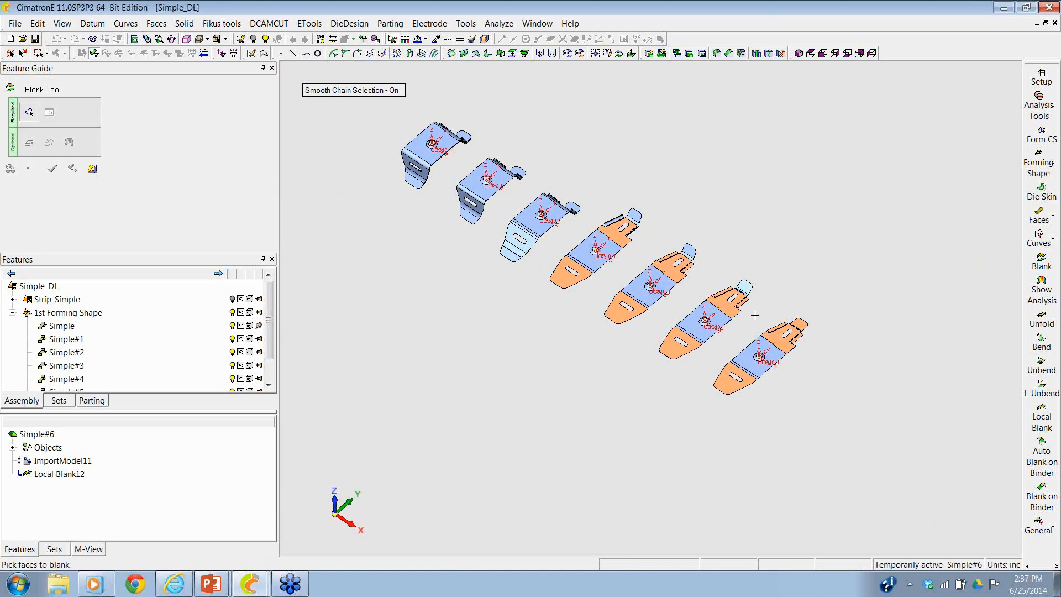
pyautogui.click(757, 345)
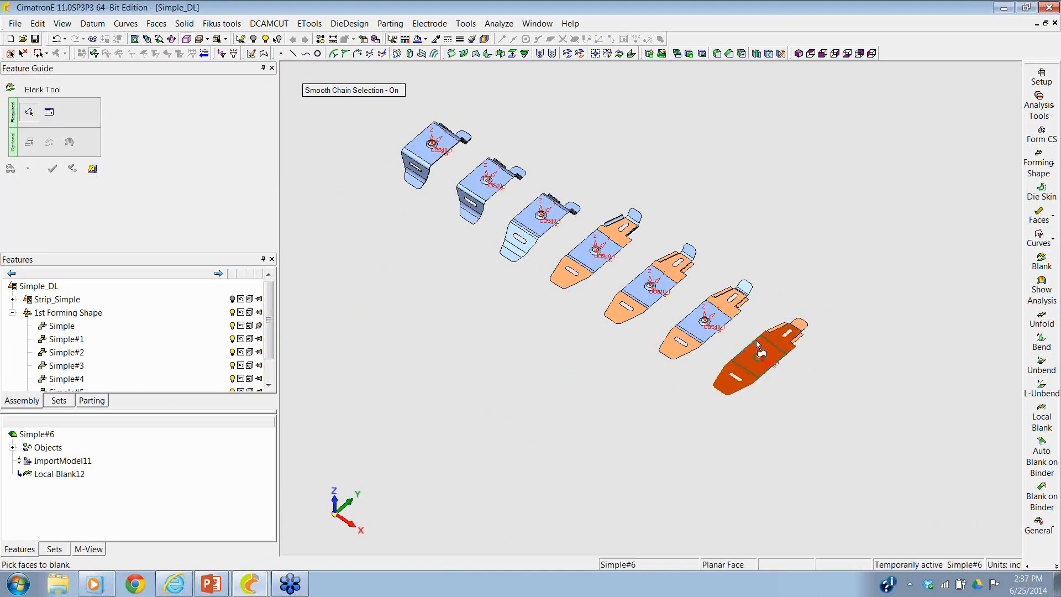
pyautogui.click(72, 169)
# - Stitch all faces of Simple#6 together with the Stitch only option and a maximum gap of 0.0008
pyautogui.click(156, 23)
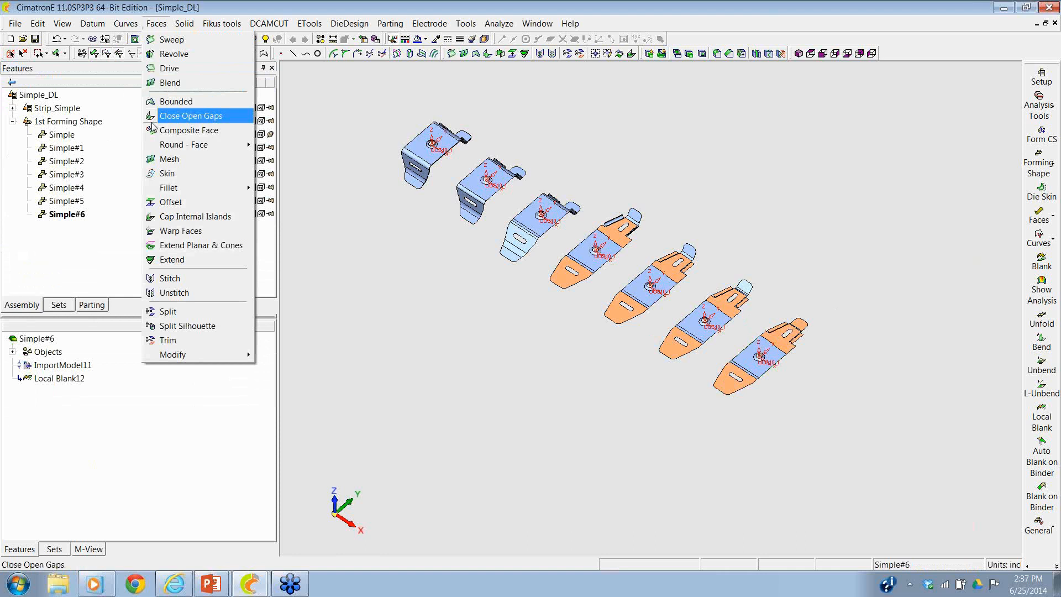
pyautogui.click(163, 278)
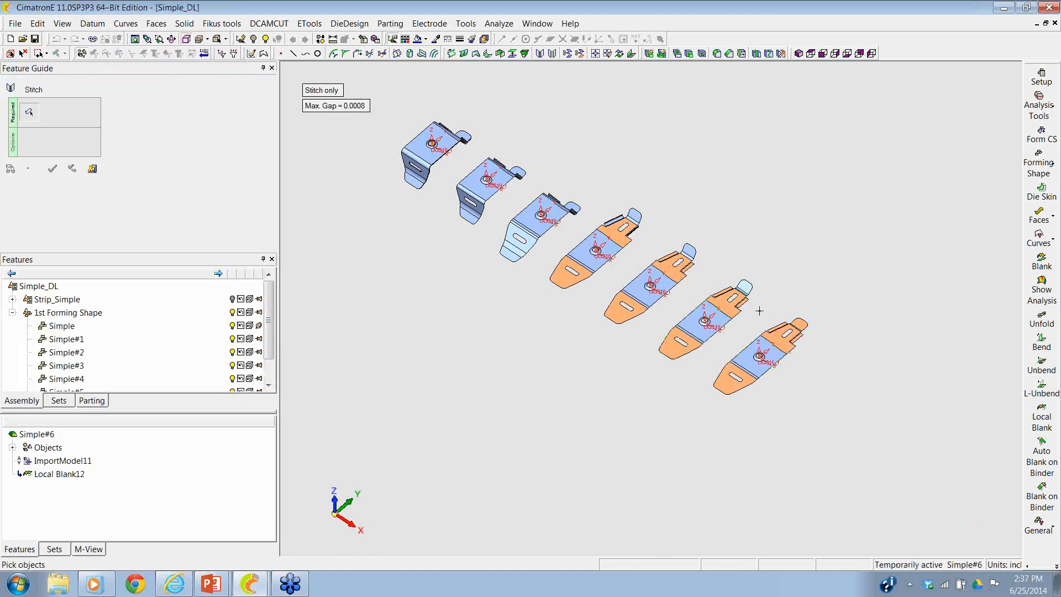
pyautogui.click(785, 345)
pyautogui.click(52, 168)
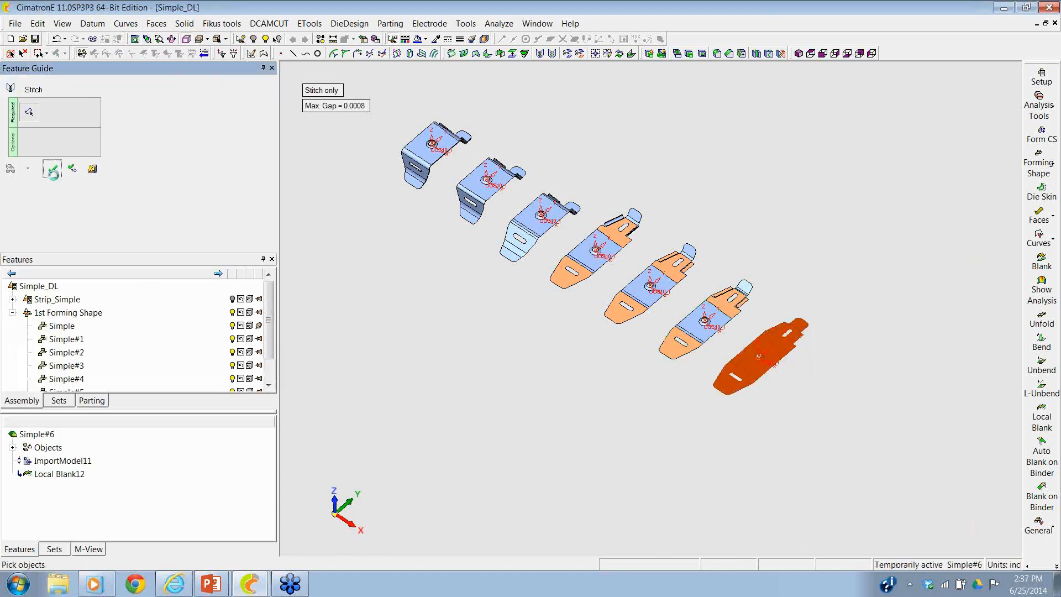
# - Create the blank of the stitched Simple#6 as a new part named Blank, with CRCA material and a thickness of 0.074
pyautogui.click(1042, 261)
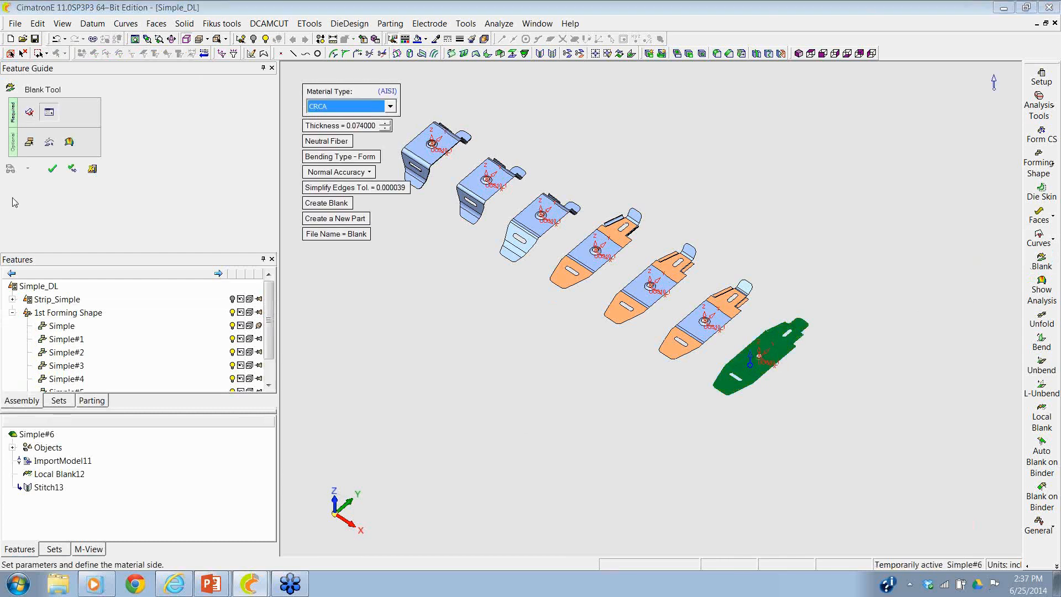
pyautogui.click(52, 169)
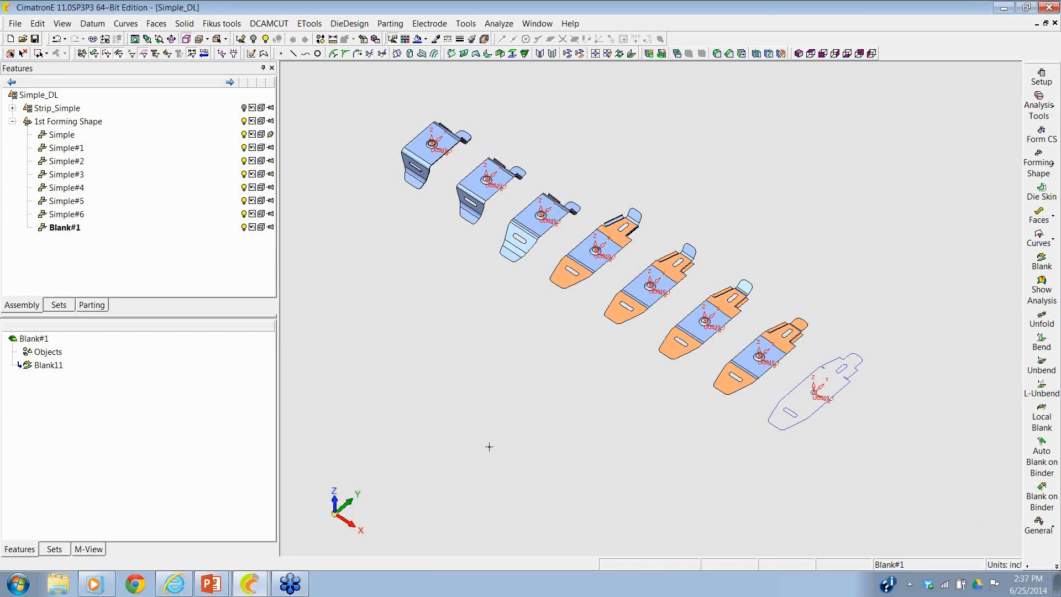
pyautogui.scroll(5, 717, 406)
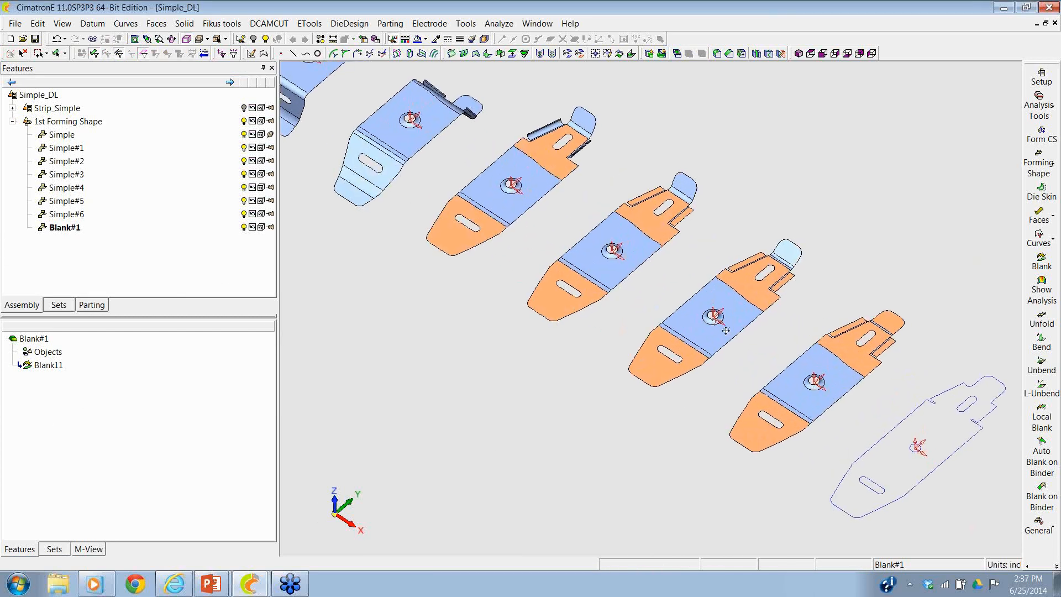
pyautogui.scroll(-2, 851, 327)
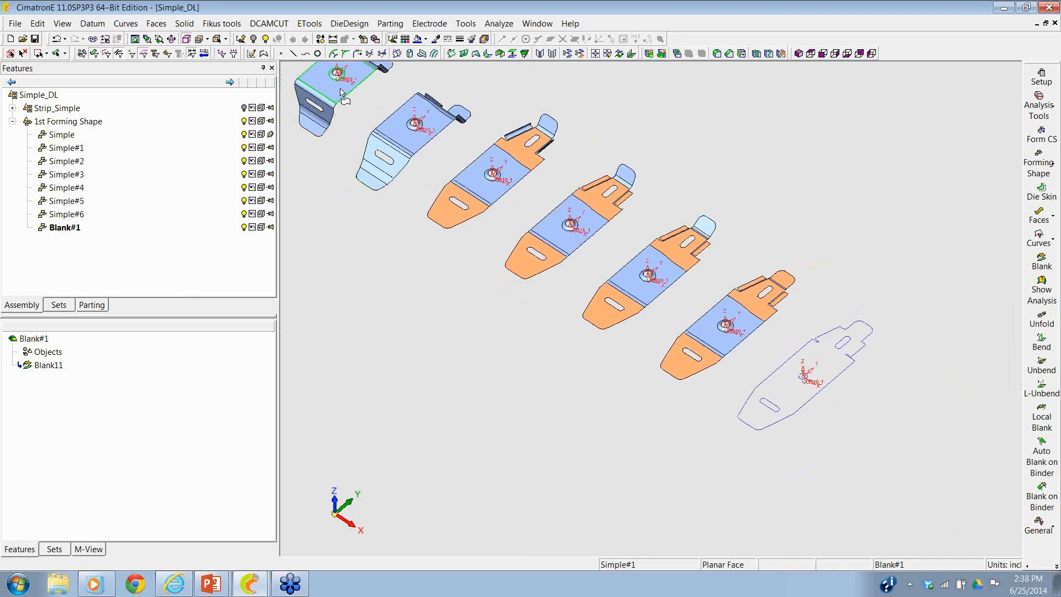
pyautogui.keyDown('ctrl'); pyautogui.moveTo(802, 181); pyautogui.dragTo(656, 310, button='right'); pyautogui.keyUp('ctrl')
pyautogui.keyDown('ctrl'); pyautogui.moveTo(656, 310); pyautogui.dragTo(679, 325, button='middle'); pyautogui.keyUp('ctrl')
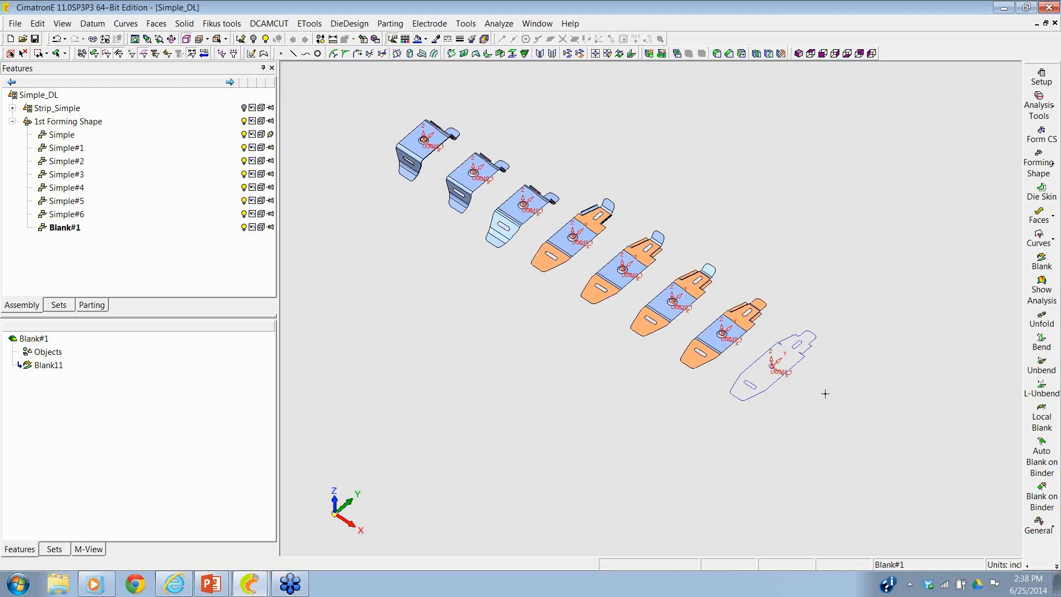
# - Switch to the strip environment and start a one-part nesting of the Blank#1 outline, viewed from above
pyautogui.click(1055, 566)
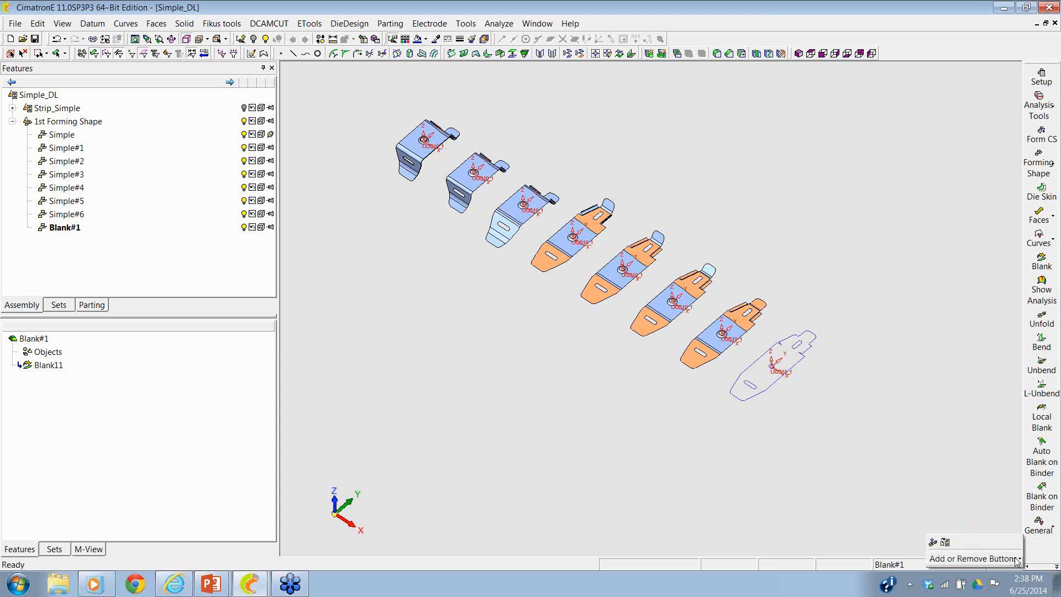
pyautogui.click(945, 541)
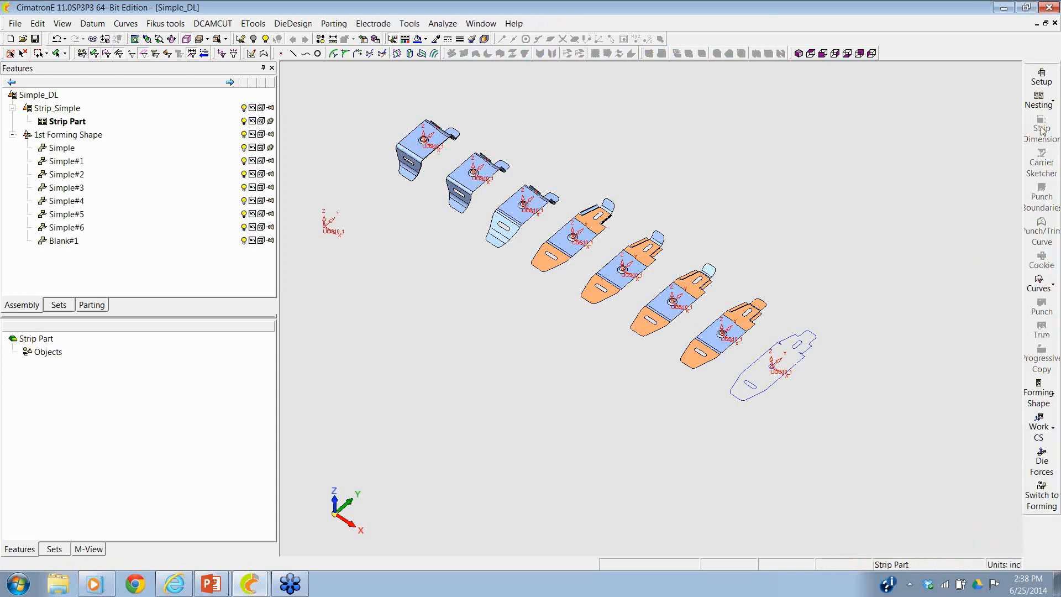
pyautogui.click(1034, 105)
pyautogui.click(949, 97)
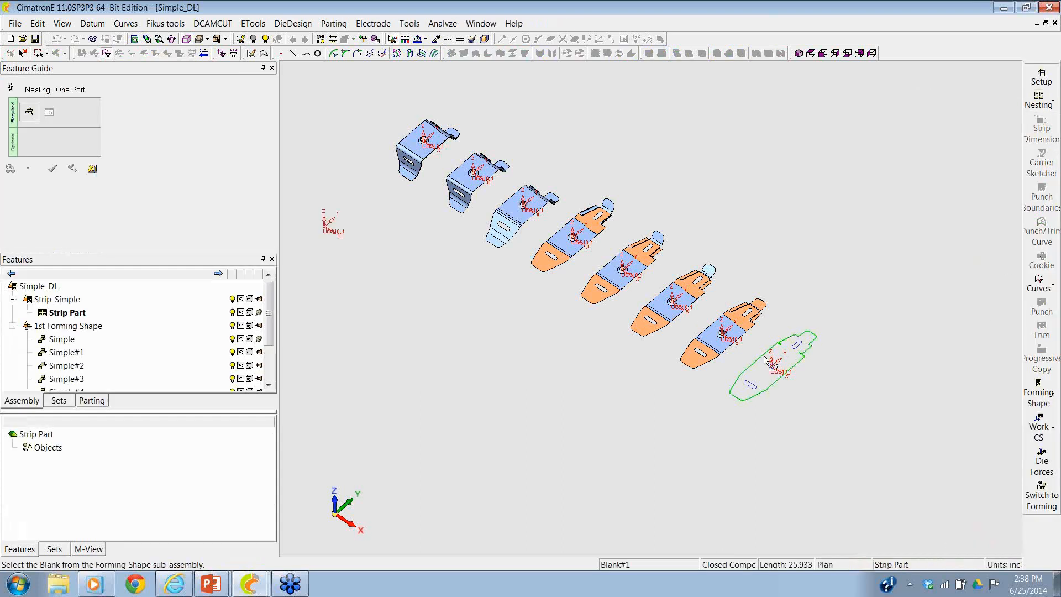
pyautogui.click(764, 360)
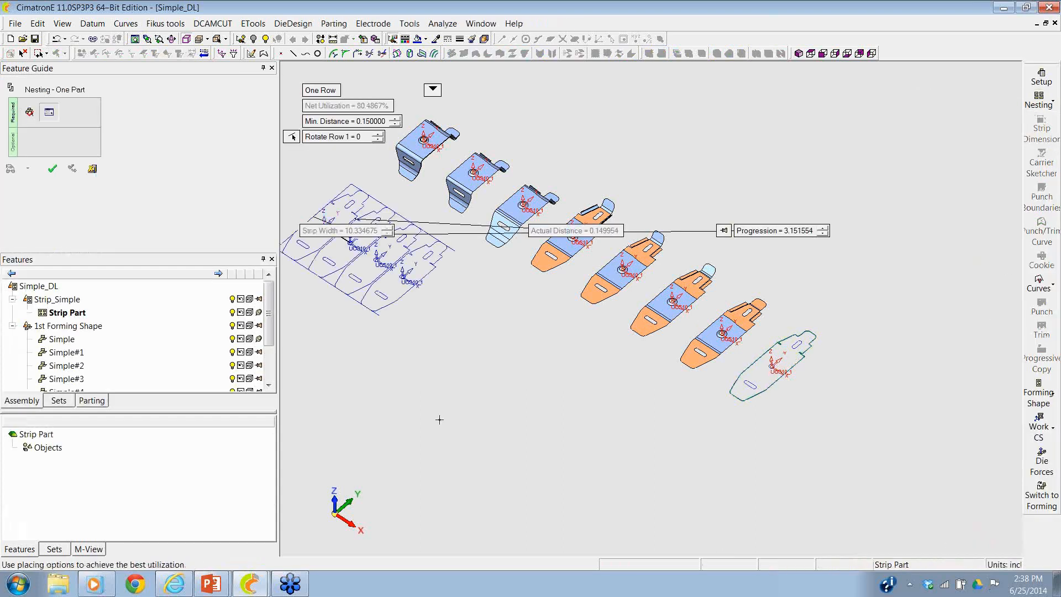
pyautogui.click(810, 53)
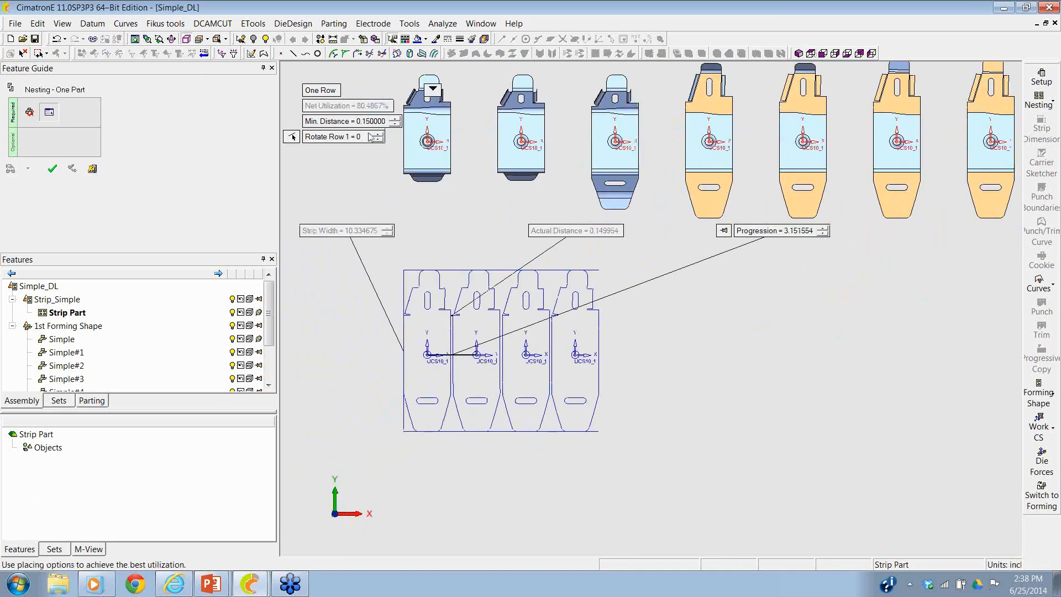
# - Show the nesting area details, and set the minimum distance to 0.5 and the progression to 3.75
pyautogui.click(433, 89)
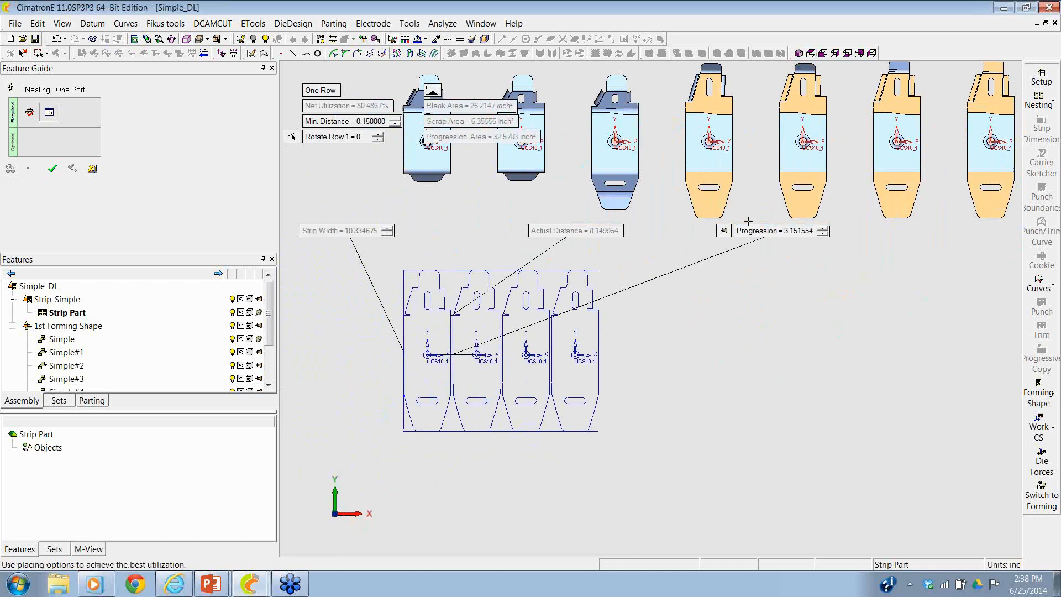
pyautogui.click(342, 122)
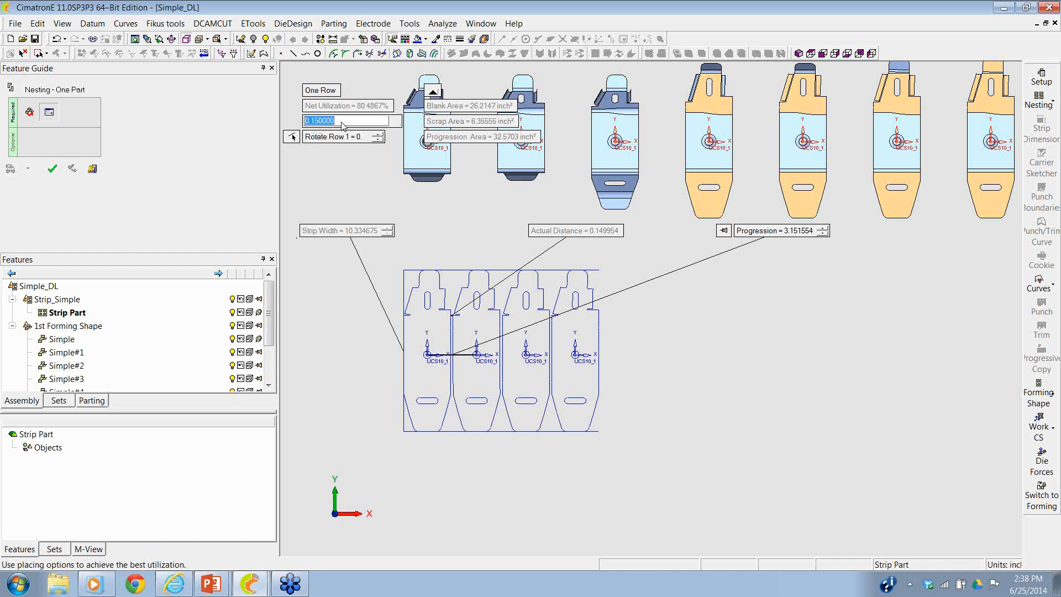
pyautogui.write('0.5')
pyautogui.press('Return')
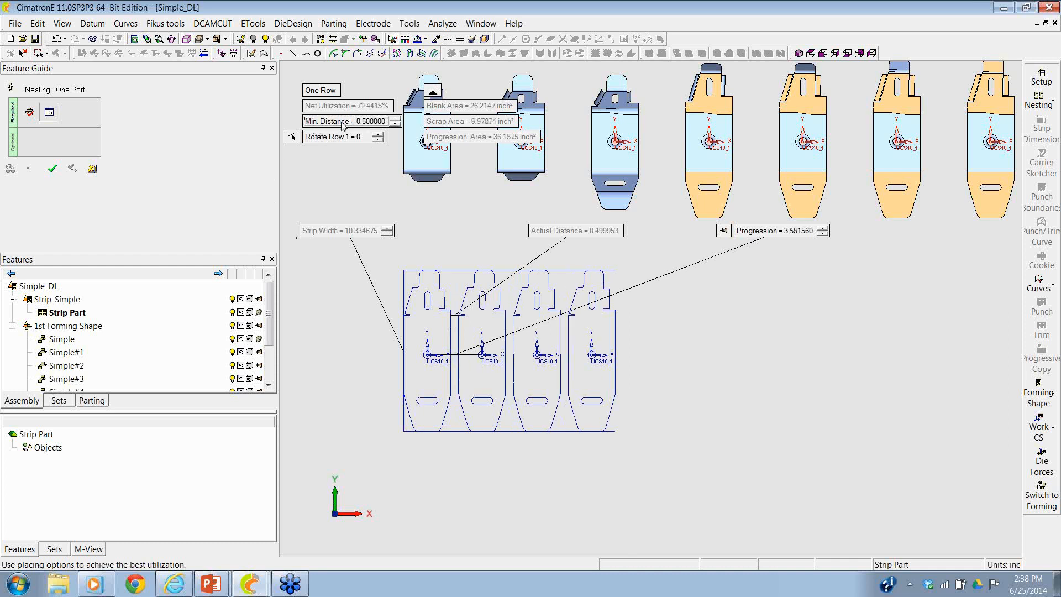
pyautogui.click(772, 232)
pyautogui.write('3')
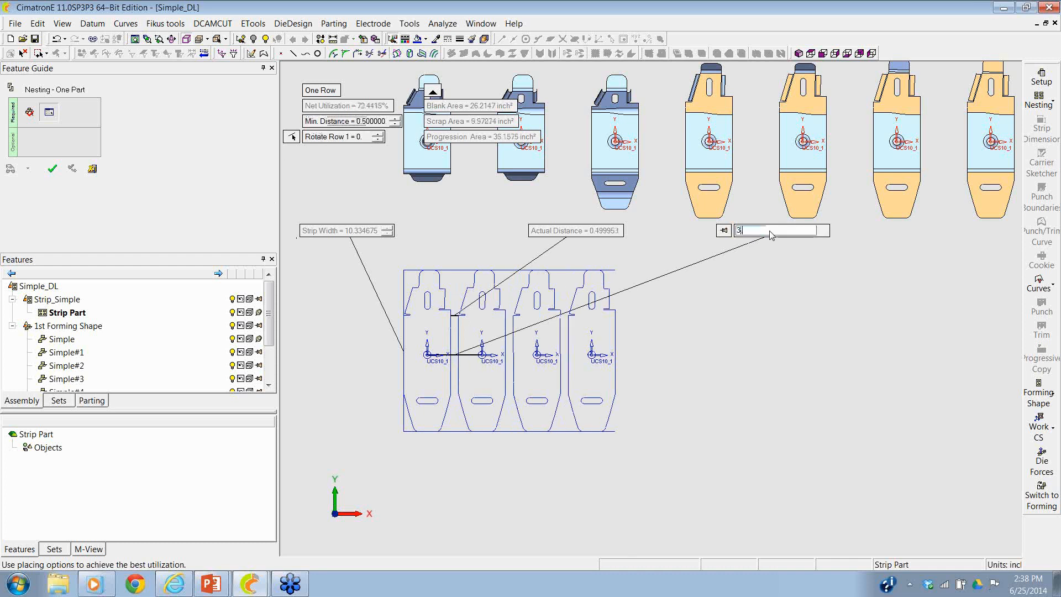
pyautogui.write('.75')
pyautogui.press('Return')
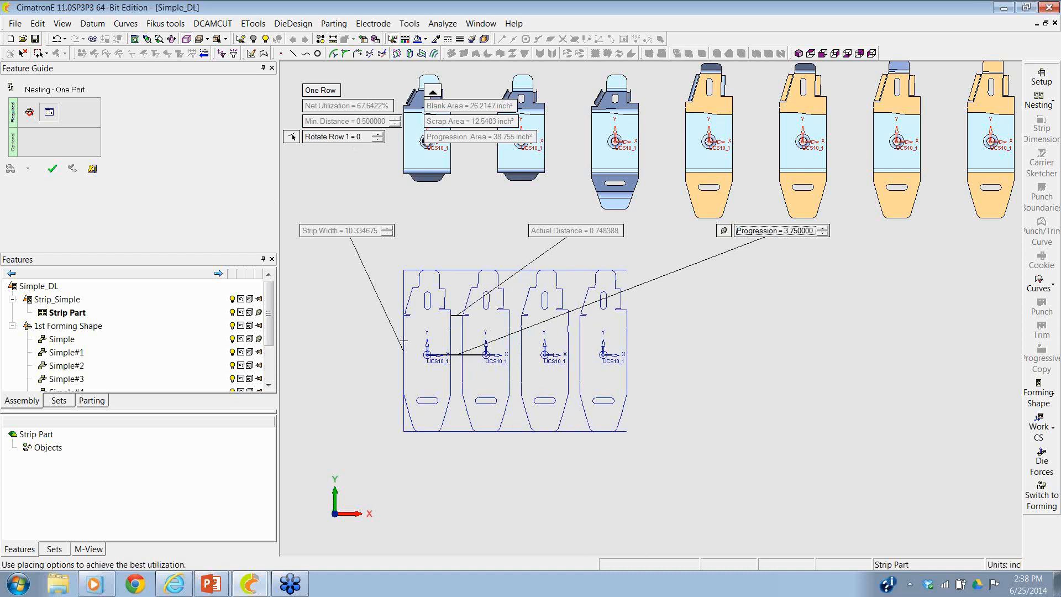
# - Try a two-row nesting with row 2 rotated 180°, and return the layout to one row
pyautogui.click(319, 94)
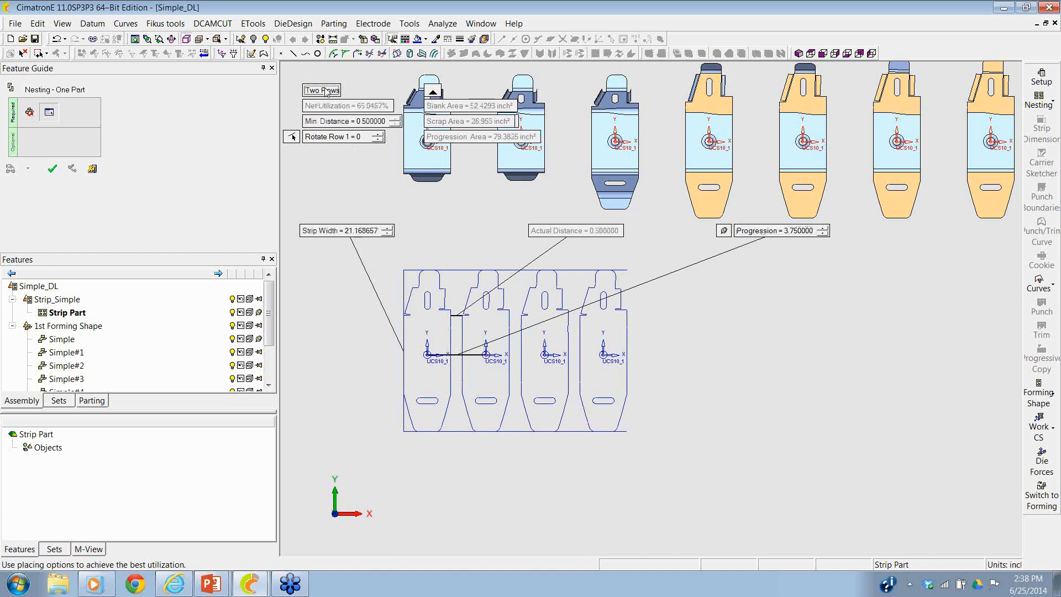
pyautogui.click(331, 153)
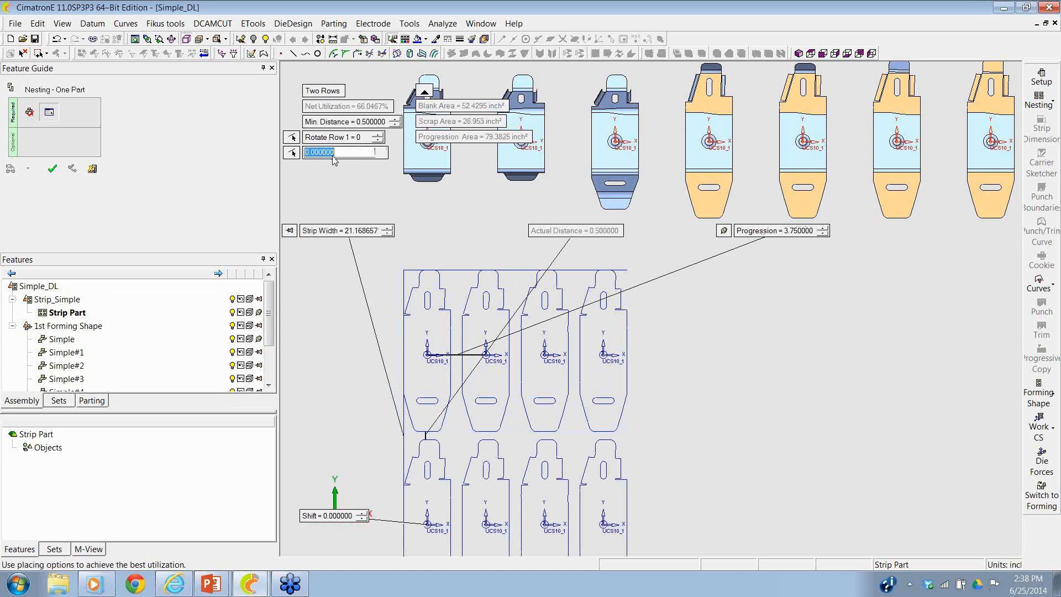
pyautogui.write('180')
pyautogui.press('Return')
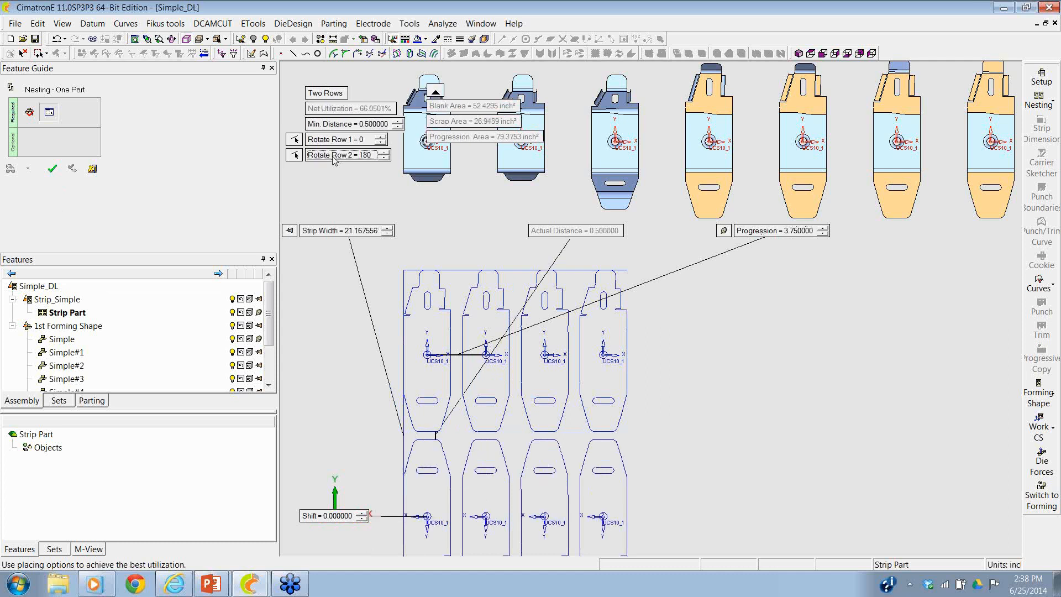
pyautogui.click(342, 94)
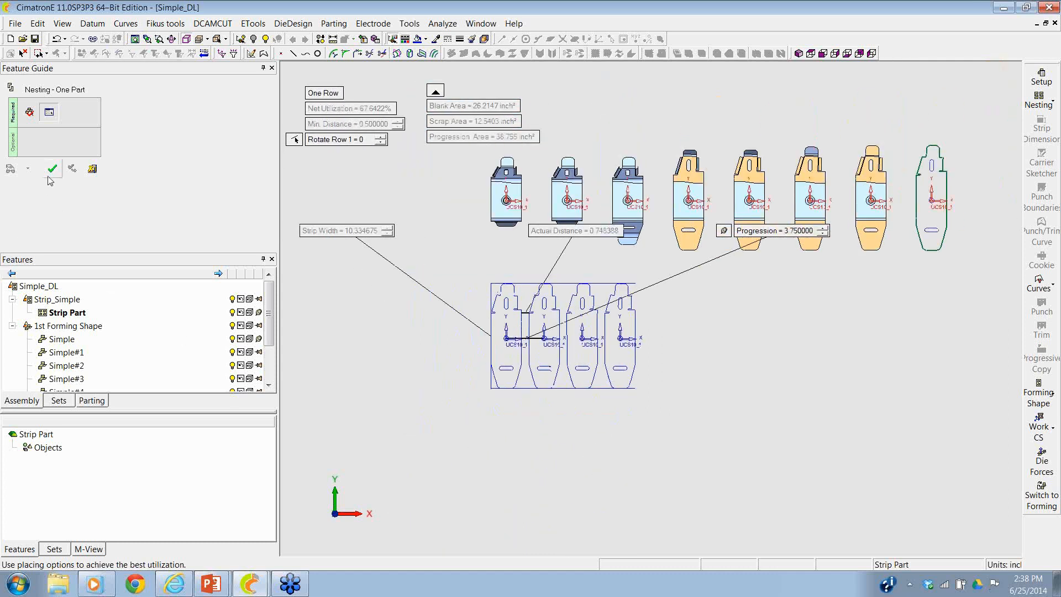
# - Accept the one-row nesting and start the strip dimensioning with the area details shown and 8 progressions
pyautogui.click(52, 169)
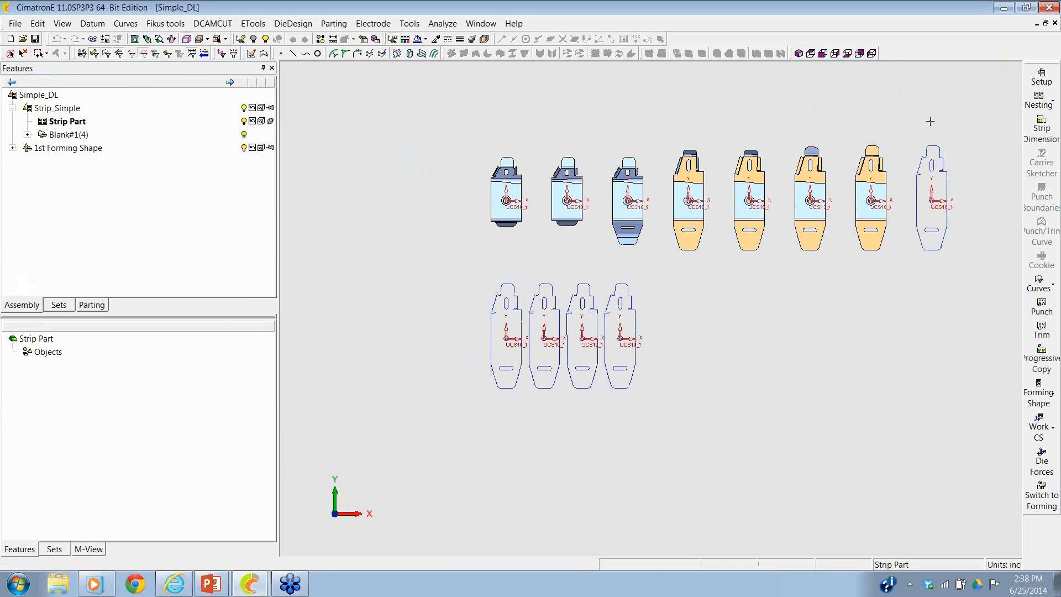
pyautogui.click(1041, 120)
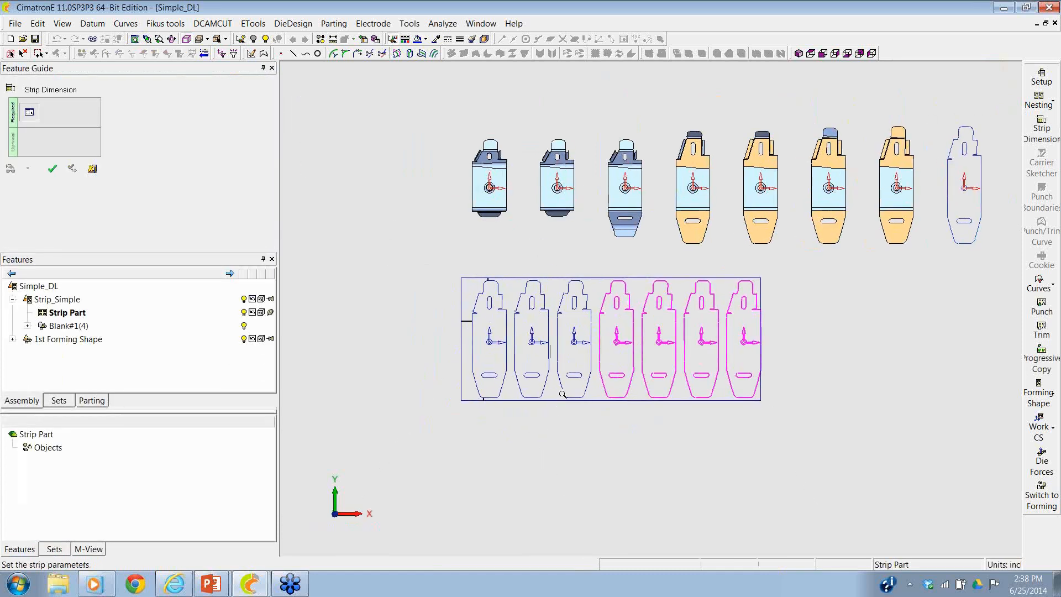
pyautogui.click(425, 90)
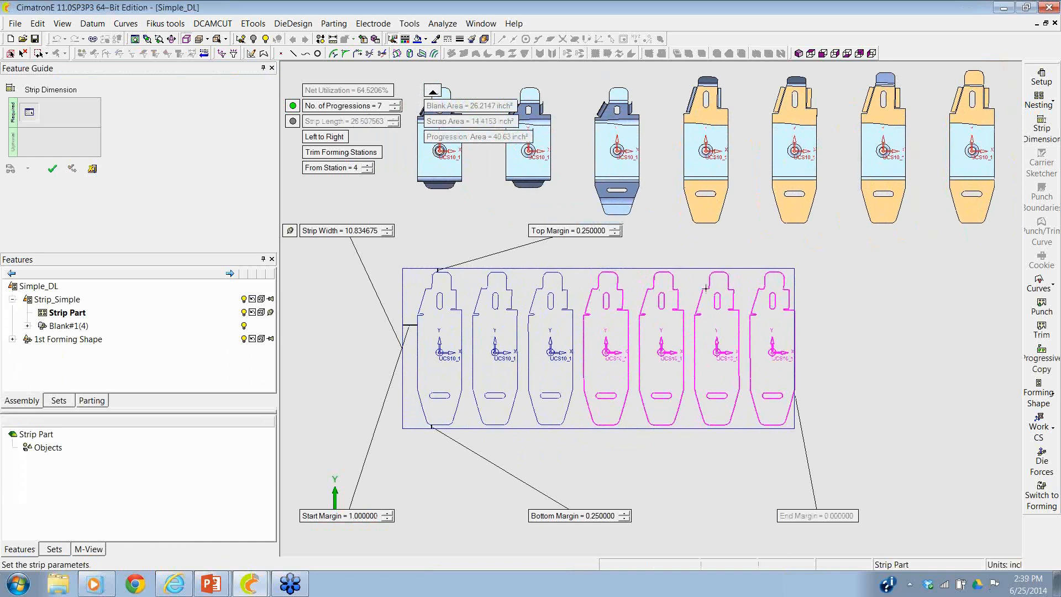
pyautogui.scroll(-2, 705, 287)
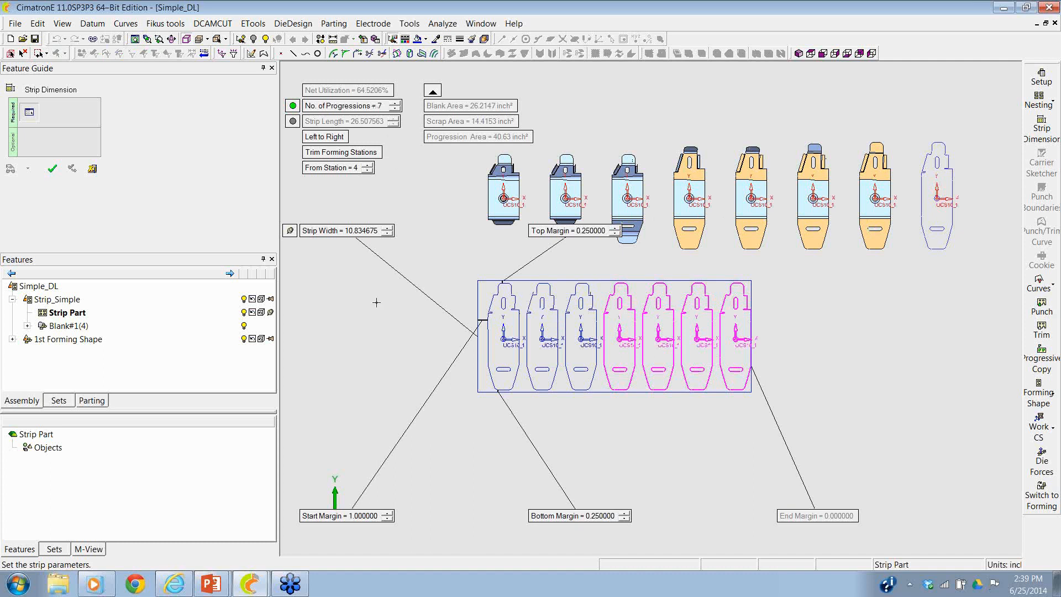
pyautogui.click(395, 103)
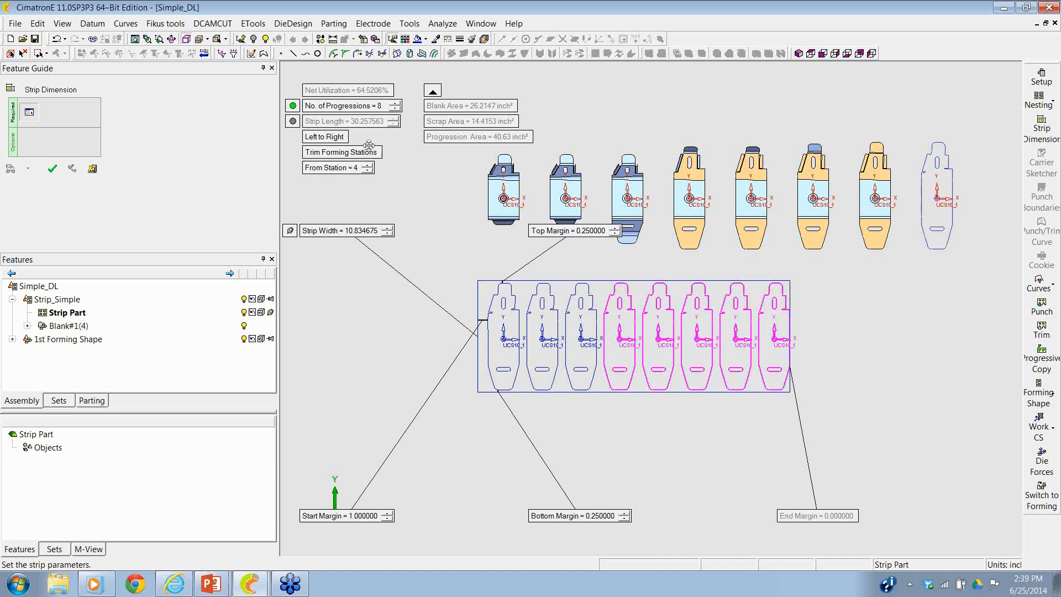
# - Switch the strip width's lock state and set the strip's top and bottom margins to 0
pyautogui.click(290, 230)
pyautogui.click(587, 231)
pyautogui.write('0')
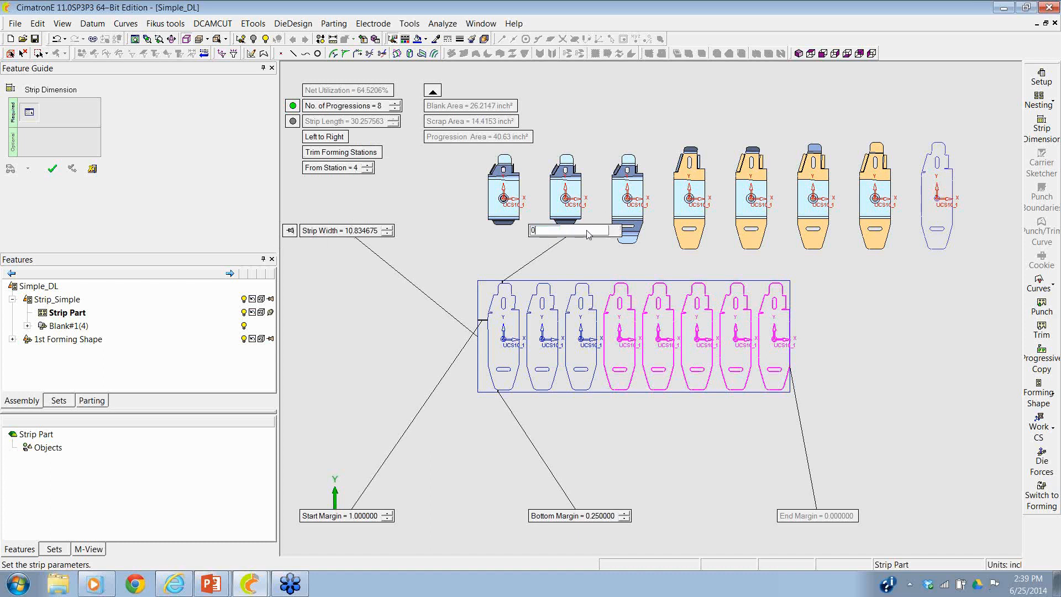
pyautogui.press('Return')
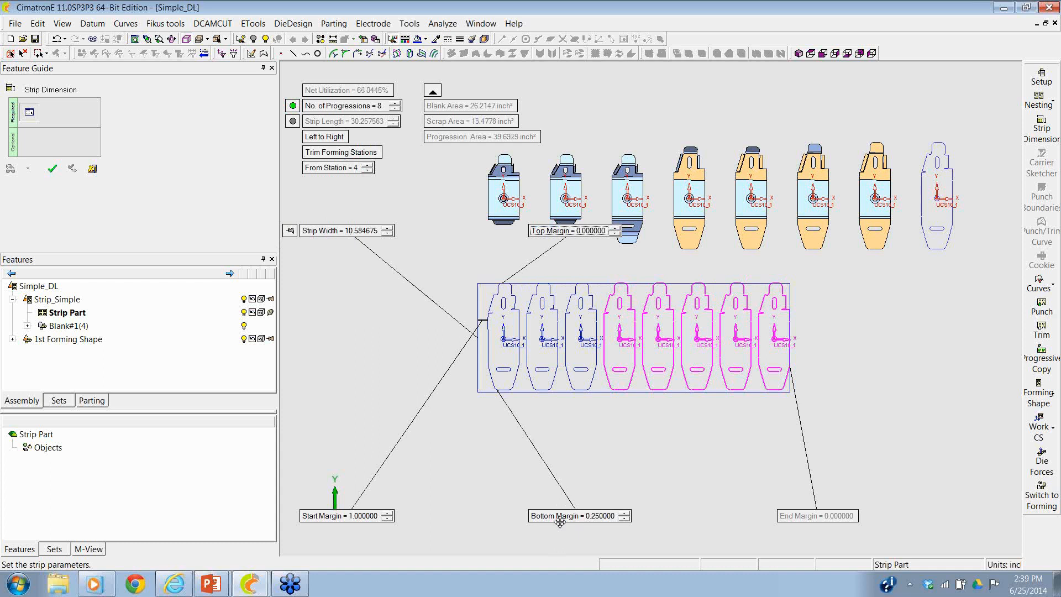
pyautogui.click(560, 518)
pyautogui.write('0')
pyautogui.press('Return')
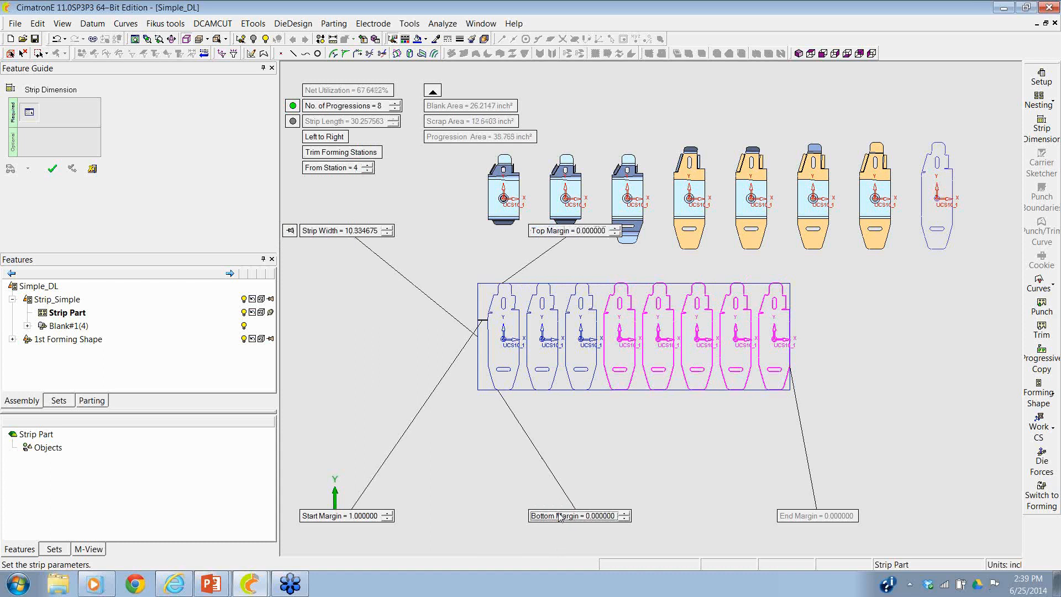
# - Set the strip's start margin to 2 and create the strip
pyautogui.scroll(5, 612, 292)
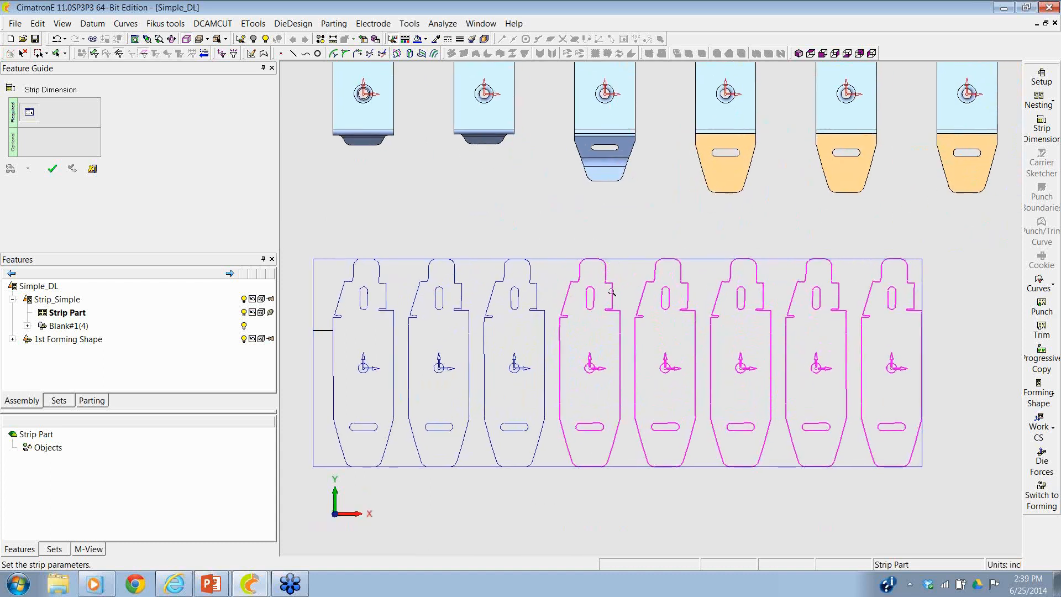
pyautogui.scroll(-3, 612, 291)
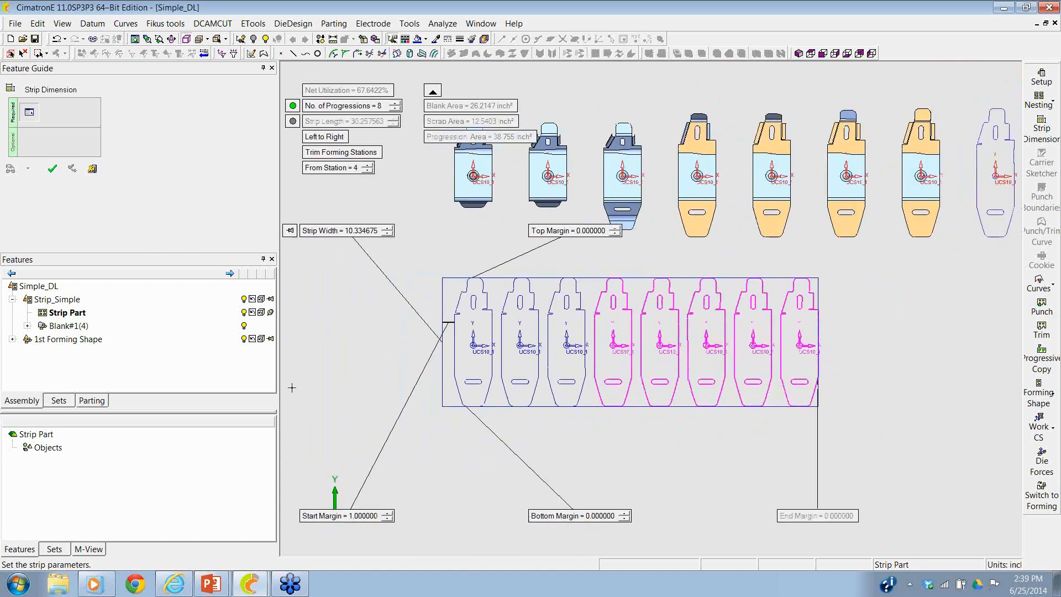
pyautogui.click(326, 516)
pyautogui.write('2')
pyautogui.press('Return')
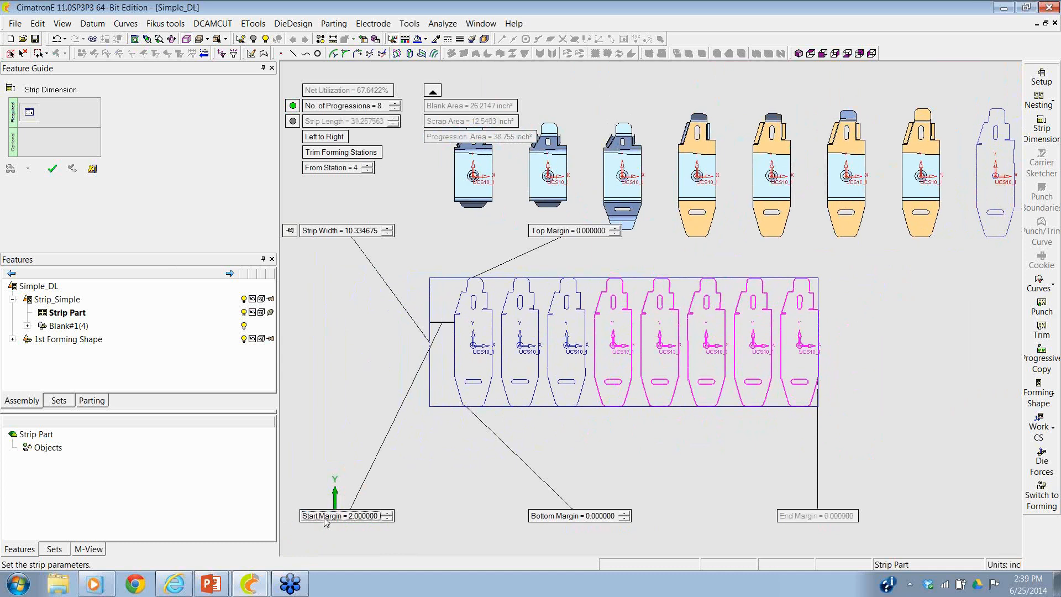
pyautogui.click(52, 169)
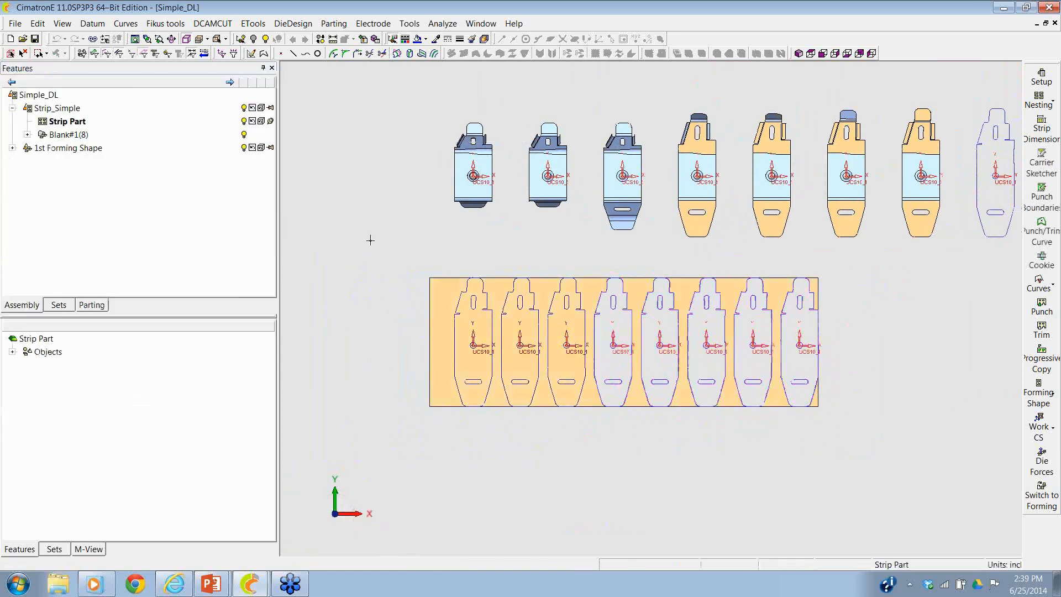
# - Start a carrier sketch and draw a rectangle about 2.5 tall across the gap between the first two blanks
pyautogui.click(1042, 161)
pyautogui.scroll(3, 514, 254)
pyautogui.keyDown('ctrl'); pyautogui.moveTo(513, 254); pyautogui.dragTo(513, 258, button='right'); pyautogui.keyUp('ctrl')
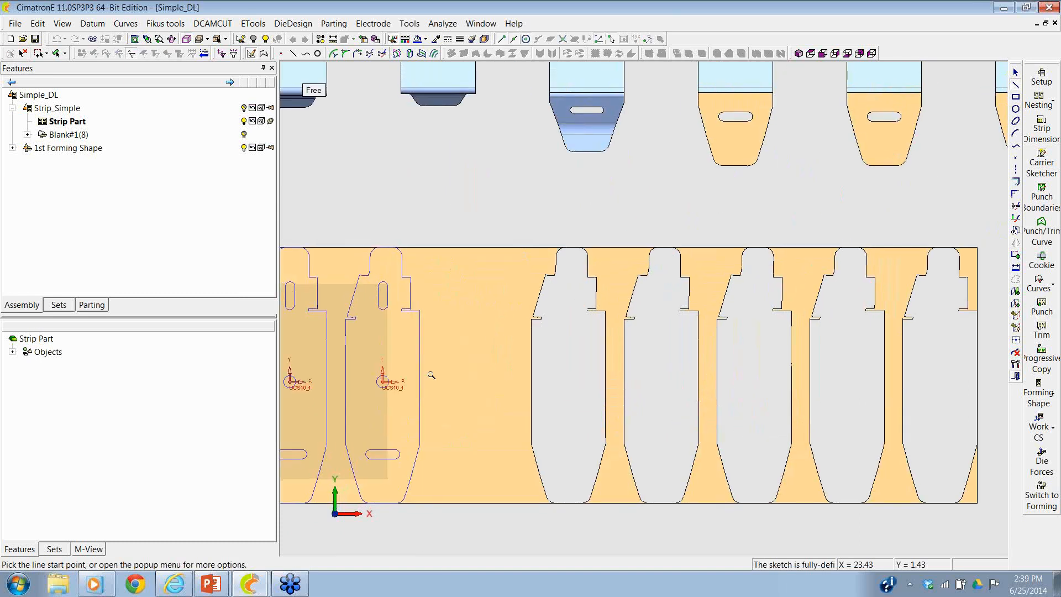
pyautogui.keyDown('ctrl'); pyautogui.moveTo(431, 374); pyautogui.dragTo(748, 251, button='middle'); pyautogui.keyUp('ctrl')
pyautogui.keyDown('ctrl'); pyautogui.moveTo(750, 331); pyautogui.dragTo(760, 110, button='right'); pyautogui.keyUp('ctrl')
pyautogui.keyDown('ctrl'); pyautogui.moveTo(777, 139); pyautogui.dragTo(706, 278, button='middle'); pyautogui.keyUp('ctrl')
pyautogui.keyDown('ctrl'); pyautogui.moveTo(706, 278); pyautogui.dragTo(707, 315, button='right'); pyautogui.keyUp('ctrl')
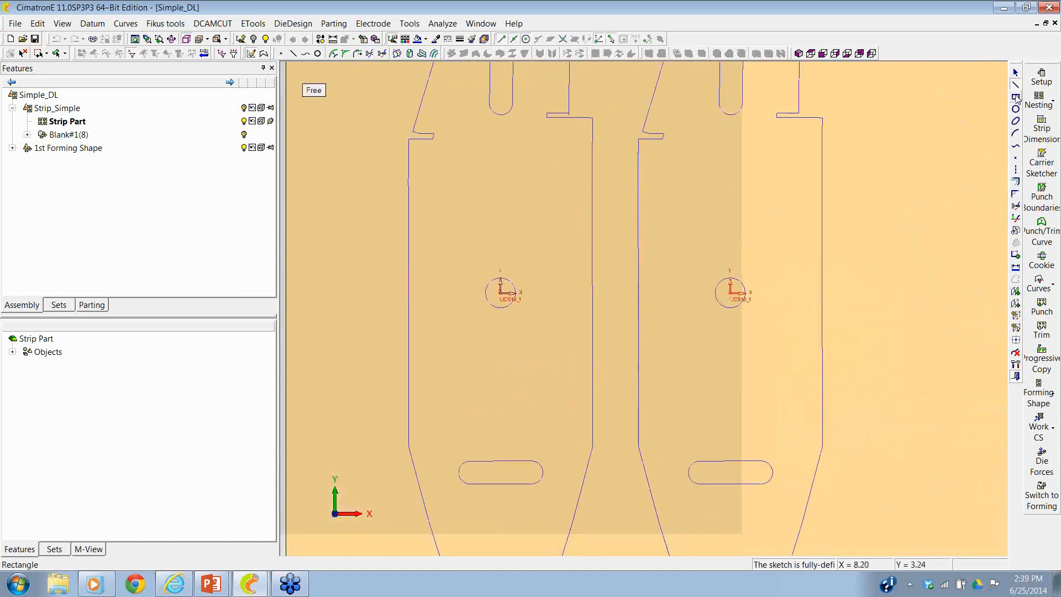
pyautogui.click(1015, 97)
pyautogui.click(561, 222)
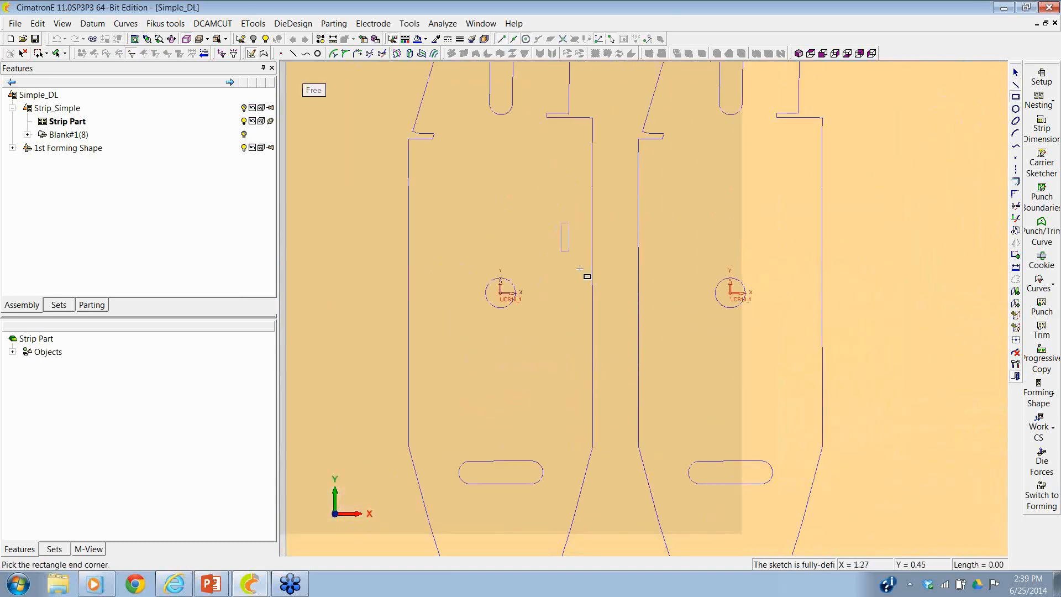
pyautogui.click(658, 376)
# - Dimension the rectangle's upper and lower edges at 0.75 each from the first blank's hole centre
pyautogui.click(1017, 269)
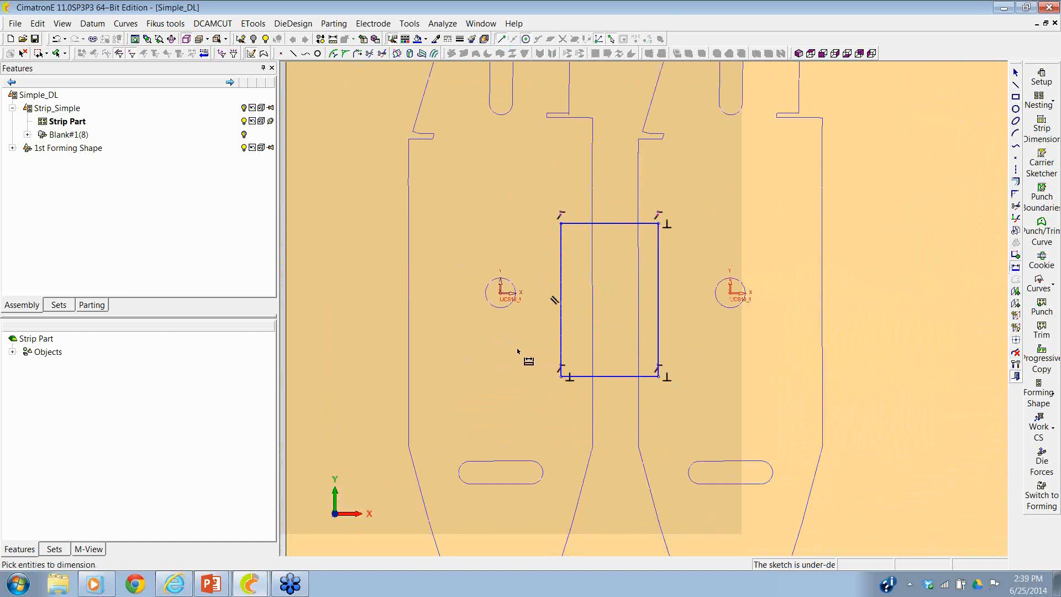
pyautogui.click(573, 224)
pyautogui.click(500, 293)
pyautogui.click(464, 272)
pyautogui.press('BackSpace')
pyautogui.write('0.75')
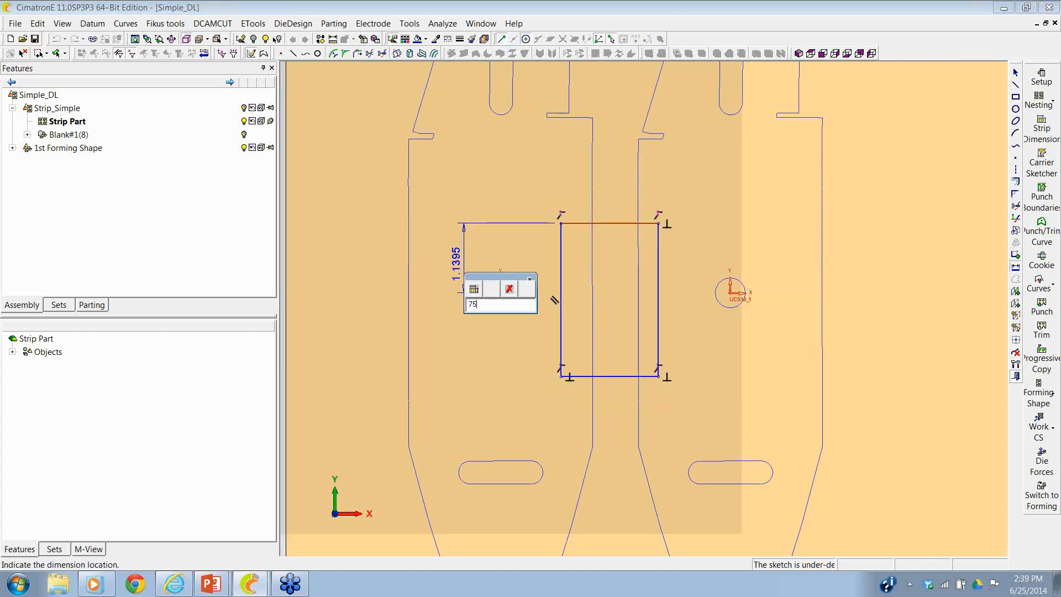
pyautogui.press('Return')
pyautogui.click(500, 292)
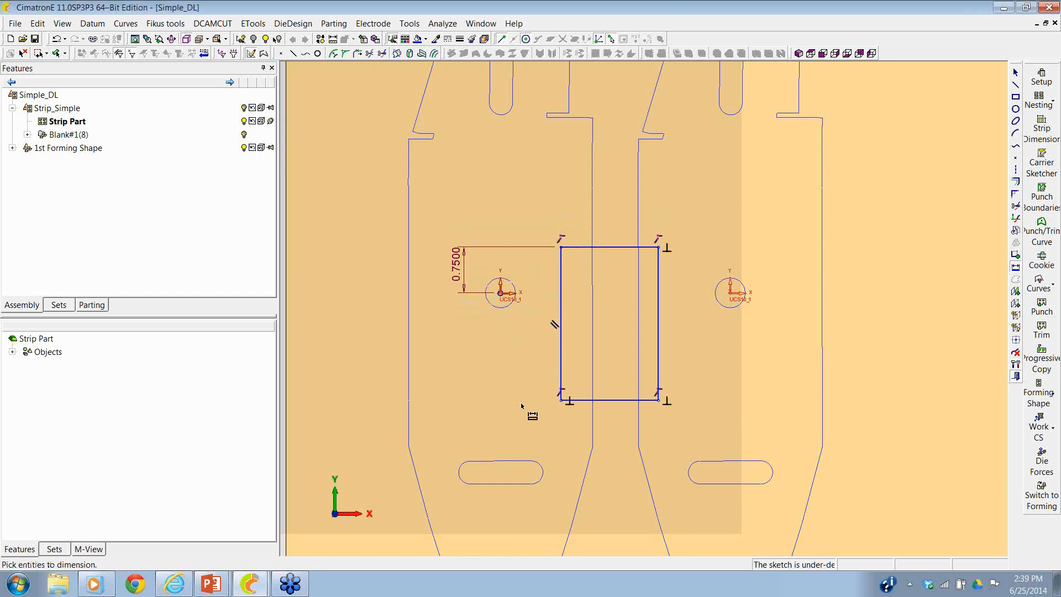
pyautogui.click(580, 401)
pyautogui.click(464, 355)
pyautogui.write('0.75')
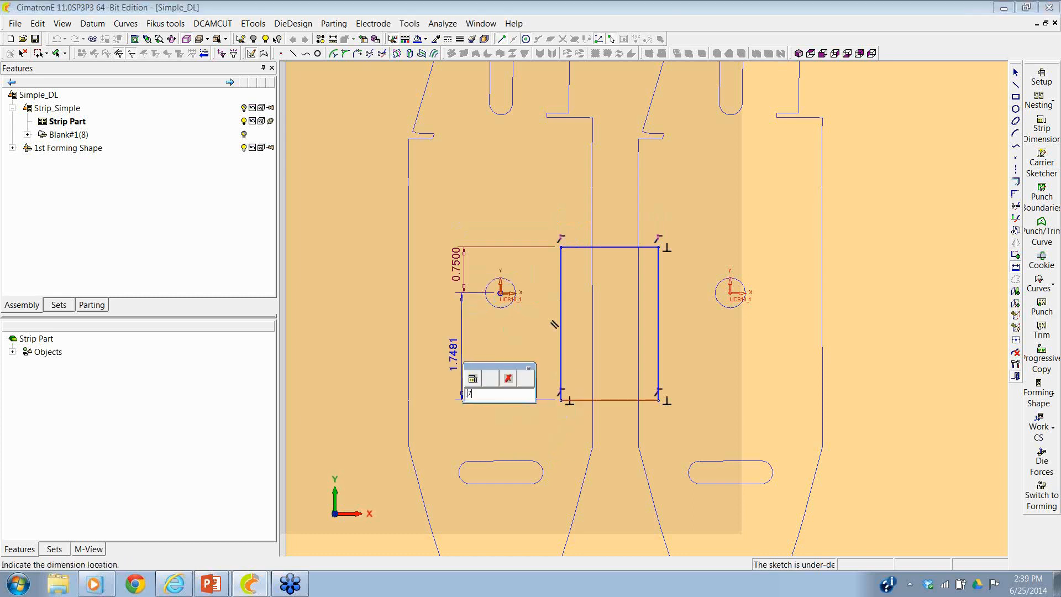
pyautogui.press('Return')
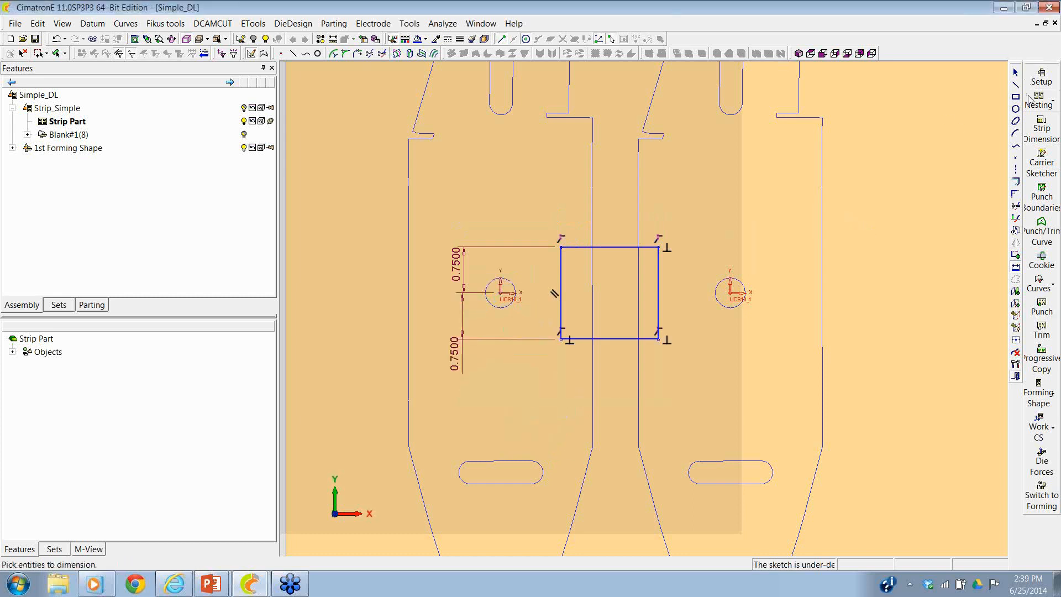
# - Sketch a circle inside the rectangle, level with the blanks' hole centres, and set its diameter to 0.375
pyautogui.click(1016, 109)
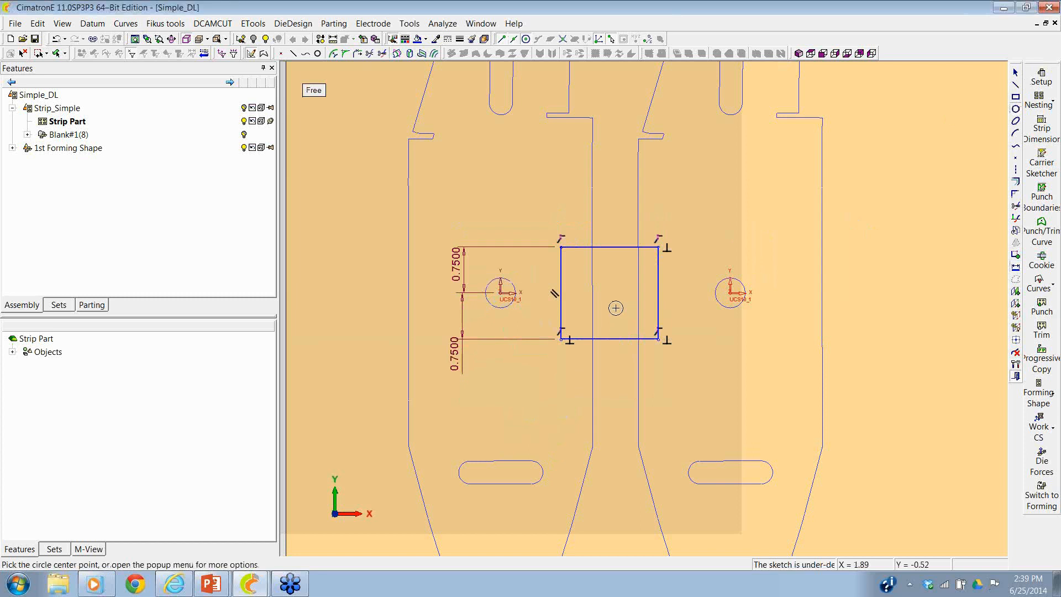
pyautogui.click(613, 293)
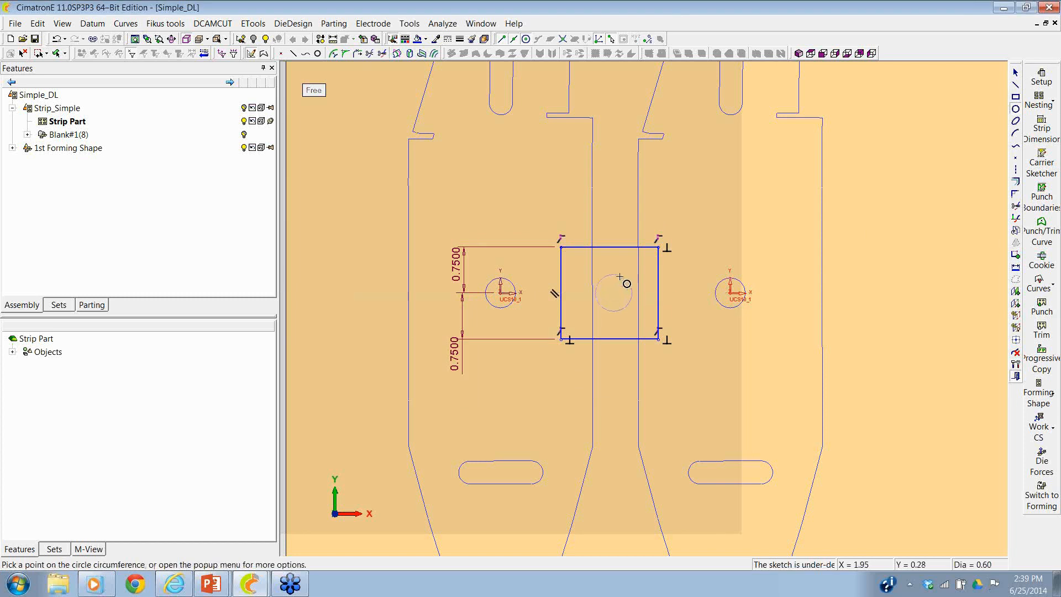
pyautogui.click(626, 279)
pyautogui.click(1016, 267)
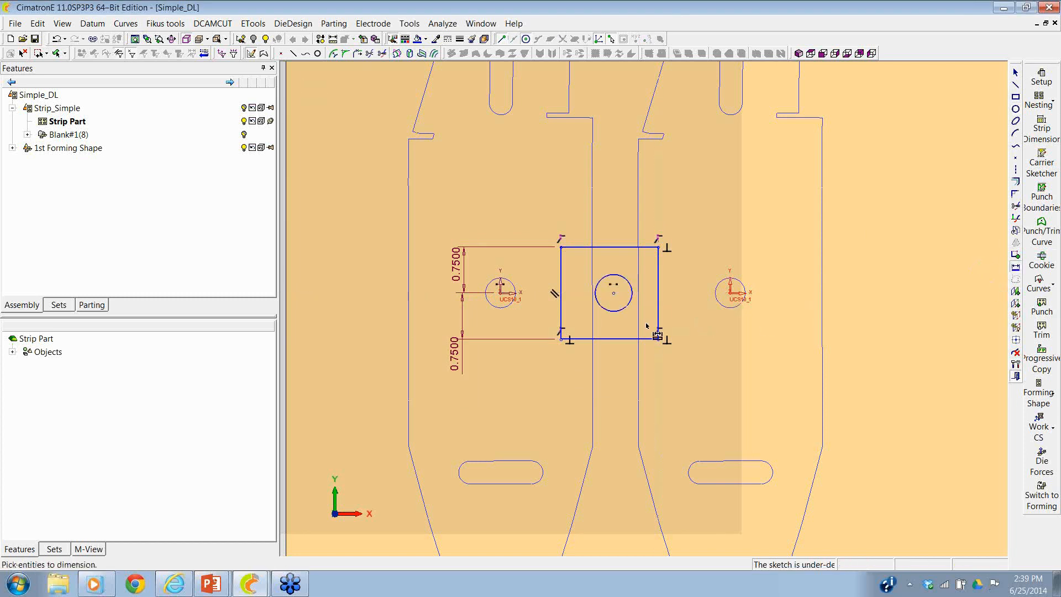
pyautogui.click(628, 307)
pyautogui.click(699, 338)
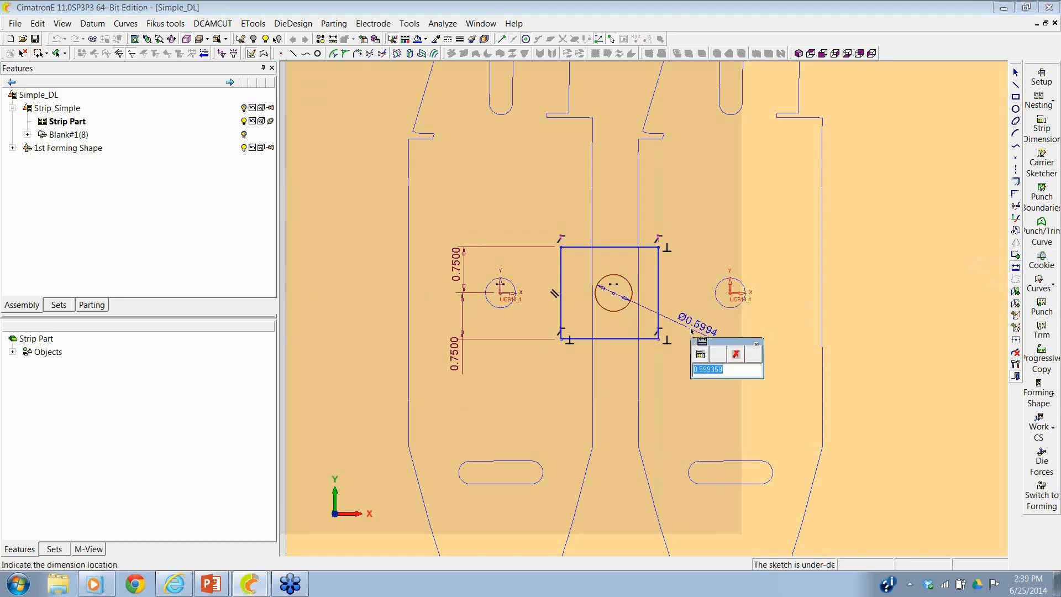
pyautogui.write('.375')
pyautogui.press('Return')
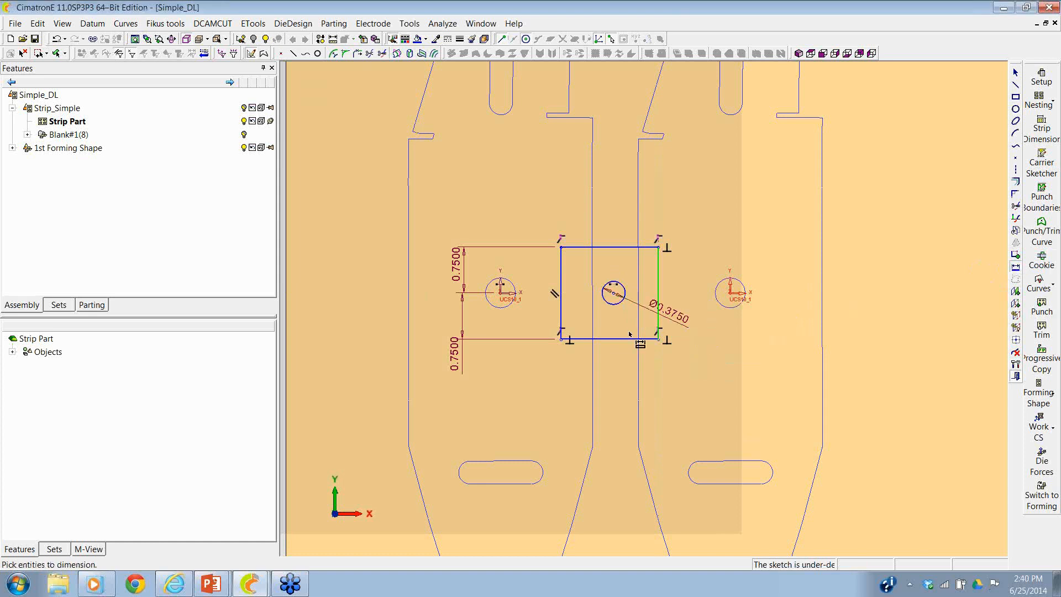
# - Set the horizontal distance from the first blank's hole centre to the small circle's centre to 3.75/2
pyautogui.click(501, 293)
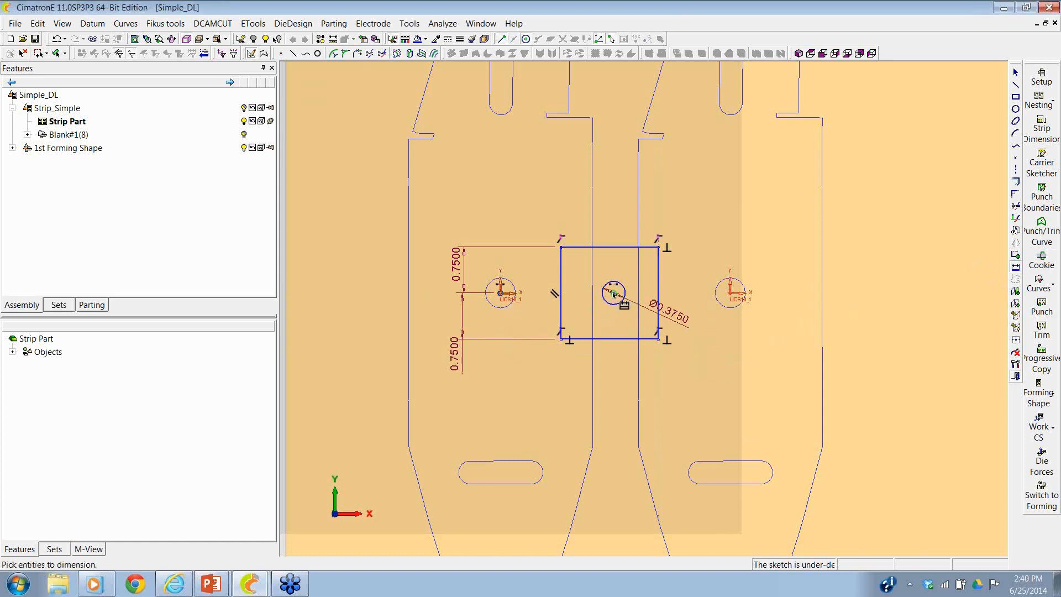
pyautogui.click(613, 293)
pyautogui.click(541, 210)
pyautogui.write('3.7')
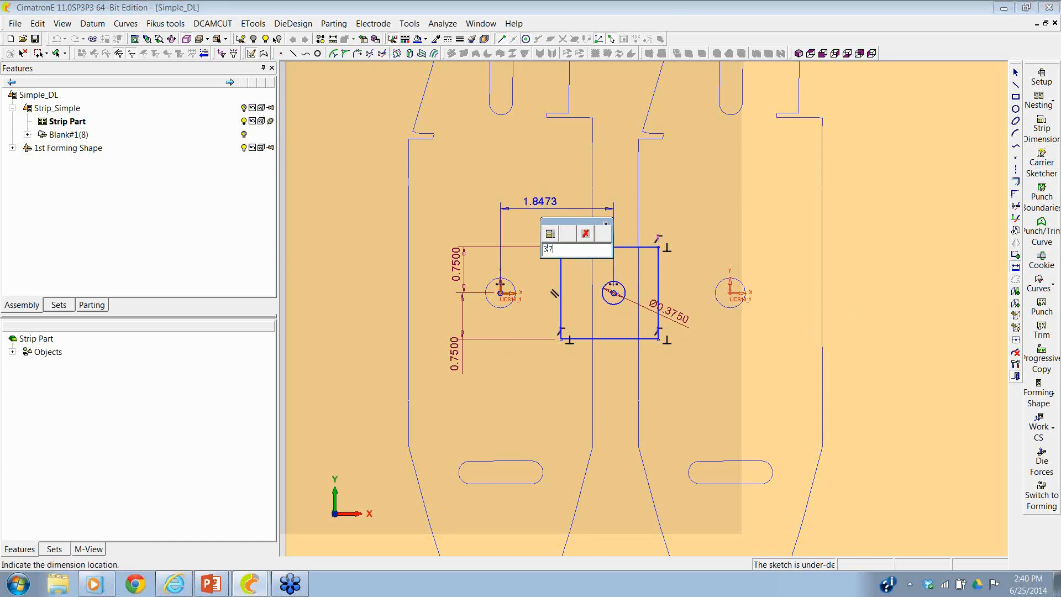
pyautogui.write('5/2')
pyautogui.press('Return')
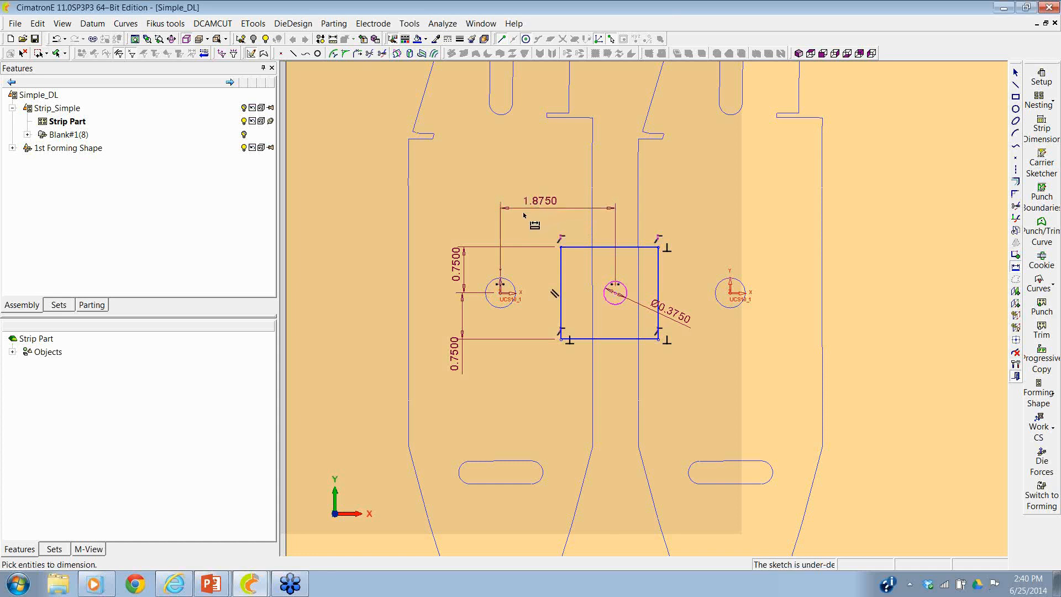
# - Draw a rectangle about 4.2 by 12 from the first blank's centreline past the second blank's centre, extending beyond both strip edges
pyautogui.scroll(-3, 539, 226)
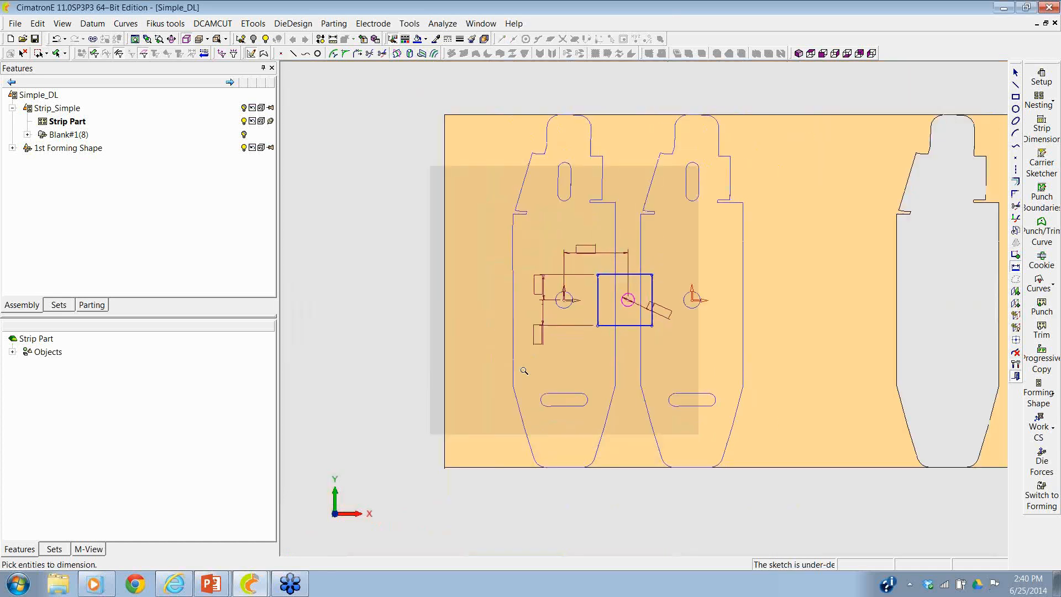
pyautogui.click(1015, 98)
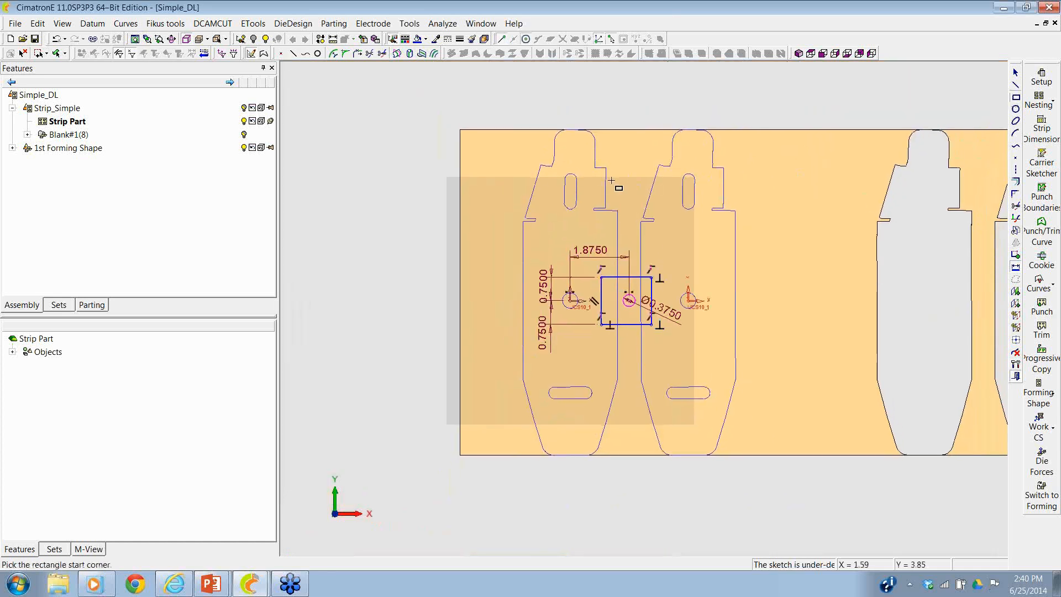
pyautogui.click(570, 103)
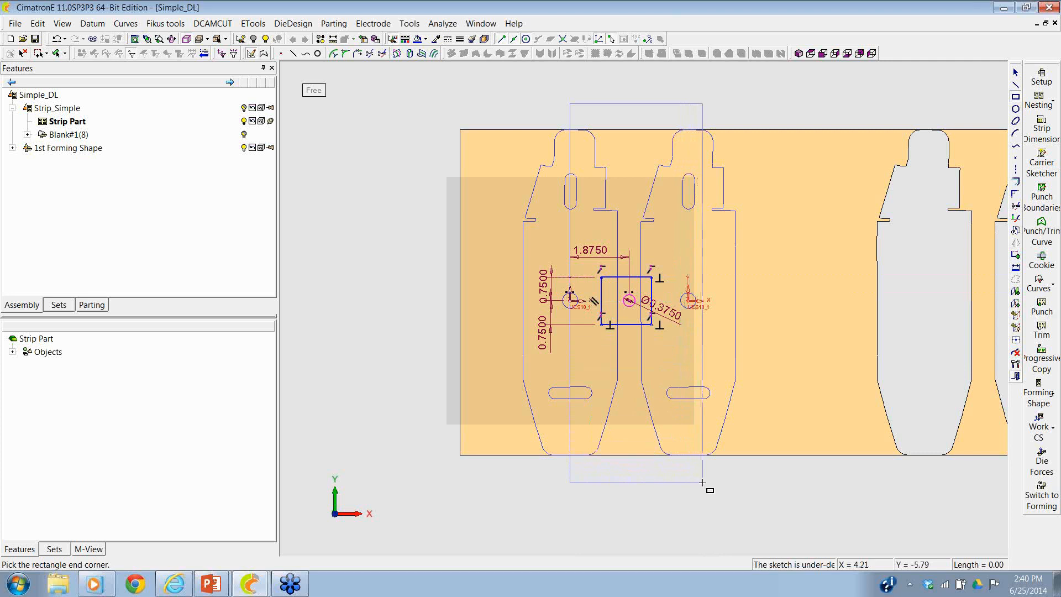
pyautogui.click(703, 483)
pyautogui.rightClick(704, 483)
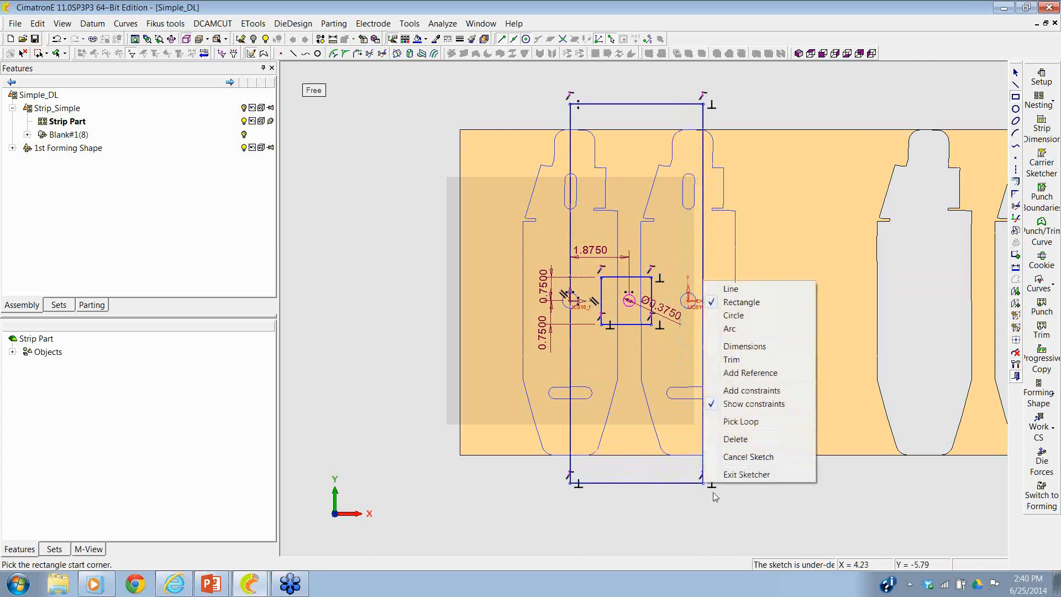
pyautogui.click(659, 500)
# - Sketch a circle about 0.32 in diameter centred in the first blank's centre hole
pyautogui.keyDown('ctrl'); pyautogui.moveTo(647, 446); pyautogui.dragTo(678, 293, button='right'); pyautogui.keyUp('ctrl')
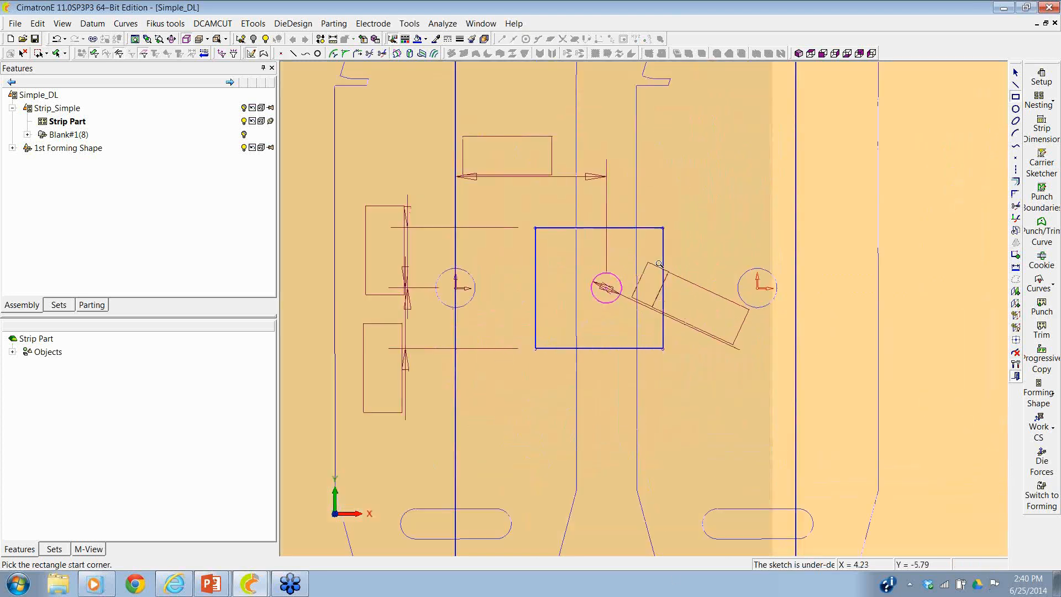
pyautogui.keyDown('ctrl'); pyautogui.moveTo(683, 282); pyautogui.dragTo(774, 255, button='middle'); pyautogui.keyUp('ctrl')
pyautogui.click(1016, 109)
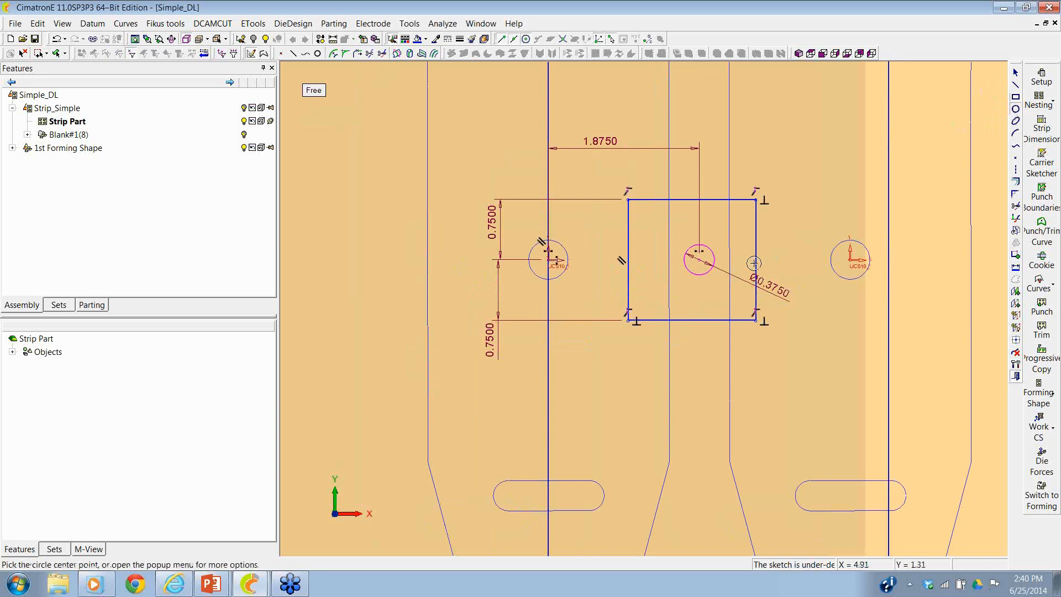
pyautogui.keyDown('ctrl'); pyautogui.moveTo(571, 344); pyautogui.dragTo(587, 212, button='right'); pyautogui.keyUp('ctrl')
pyautogui.click(451, 210)
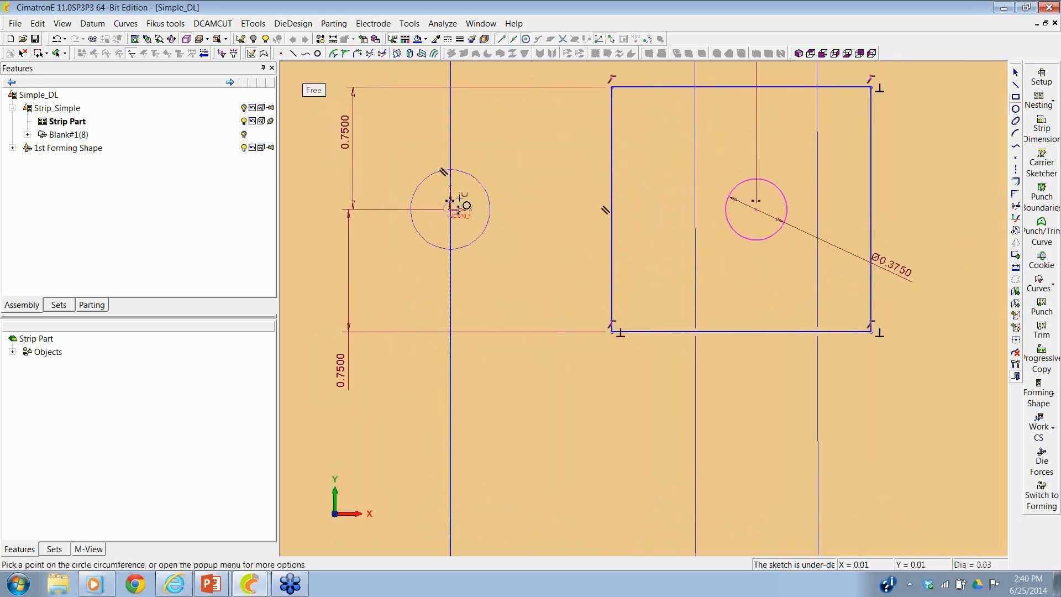
pyautogui.click(472, 196)
# - Set the new circle's diameter to 0.375 and finish the carrier sketch
pyautogui.click(1016, 267)
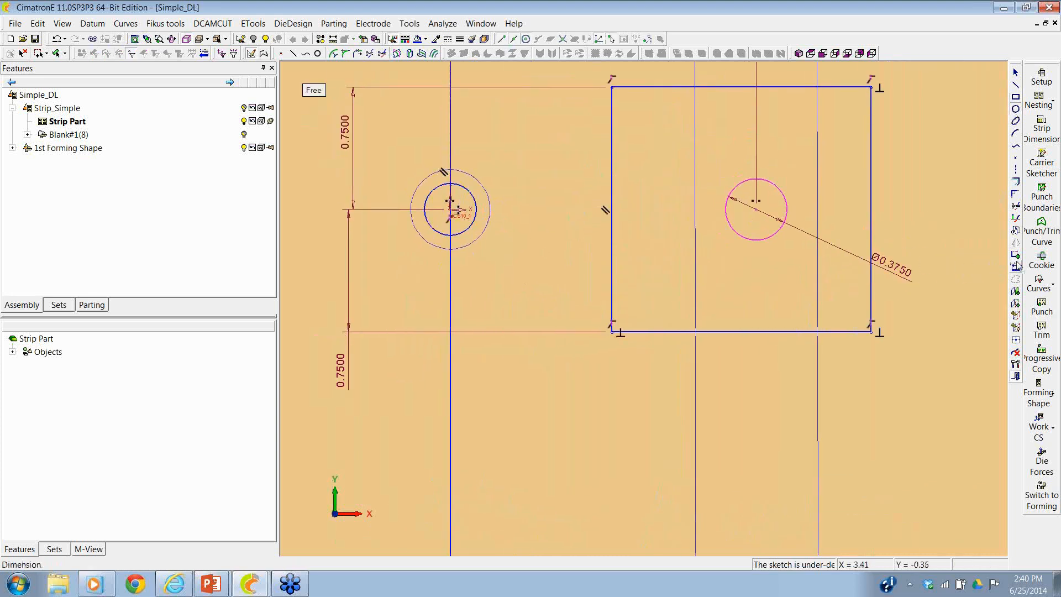
pyautogui.click(475, 218)
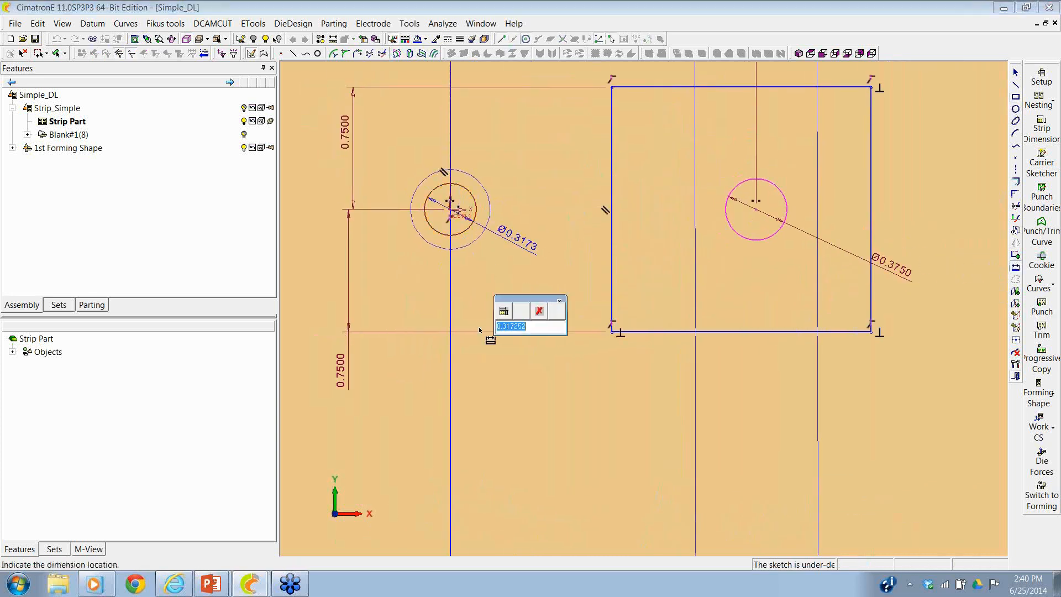
pyautogui.write('375')
pyautogui.press('Return')
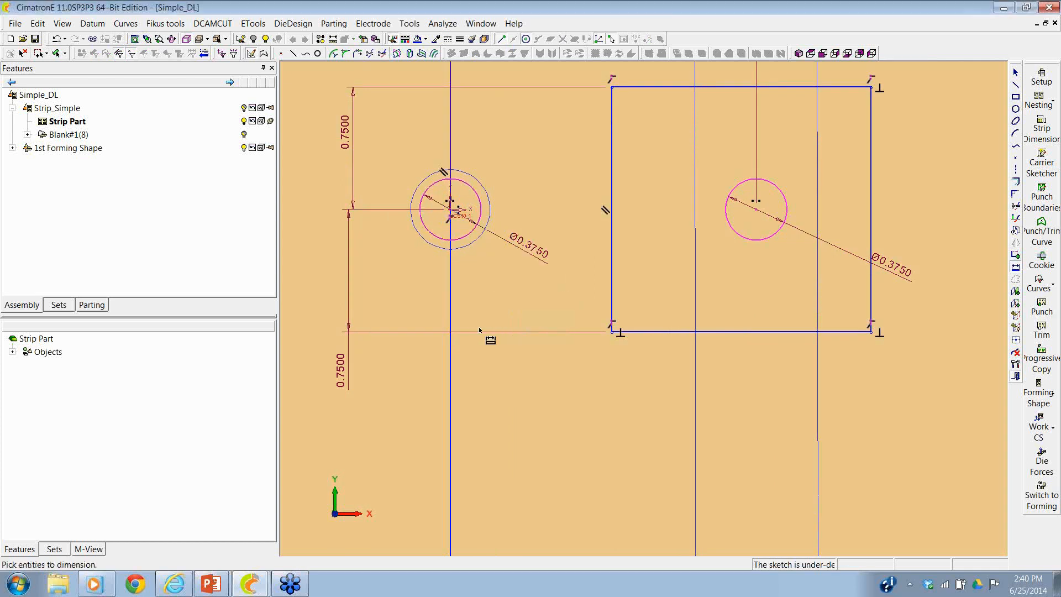
pyautogui.rightClick(478, 327)
pyautogui.click(507, 521)
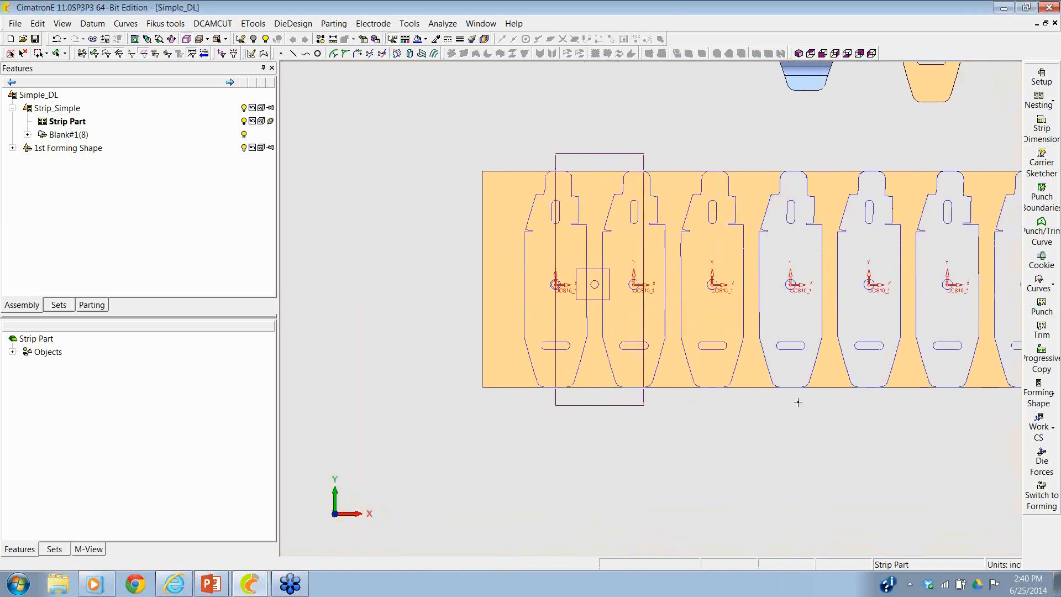
# - Punch the pilot hole through the strip using the small circle inside the square as the contour
pyautogui.click(1041, 330)
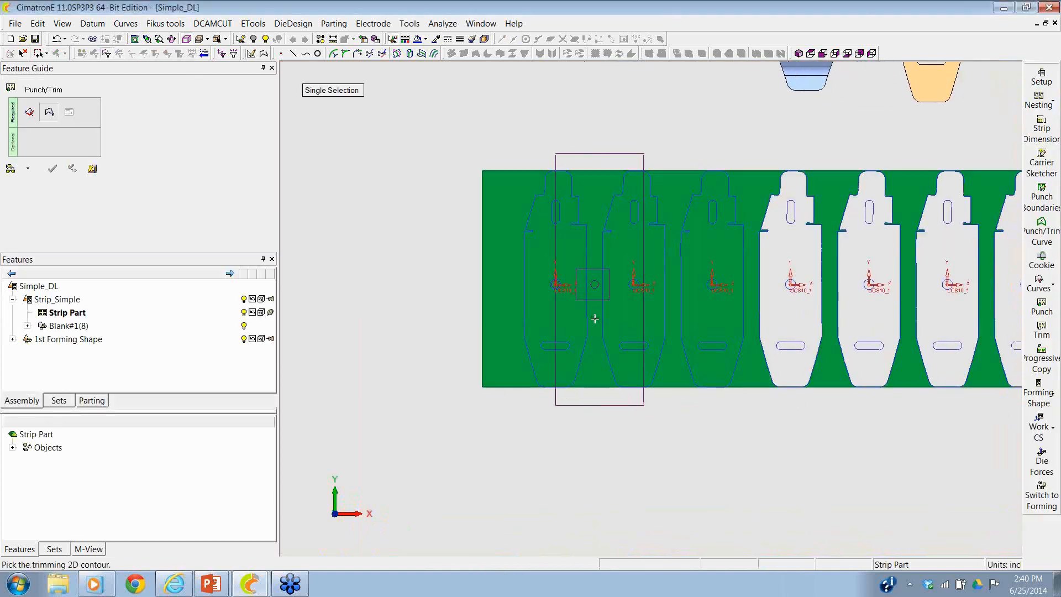
pyautogui.click(598, 284)
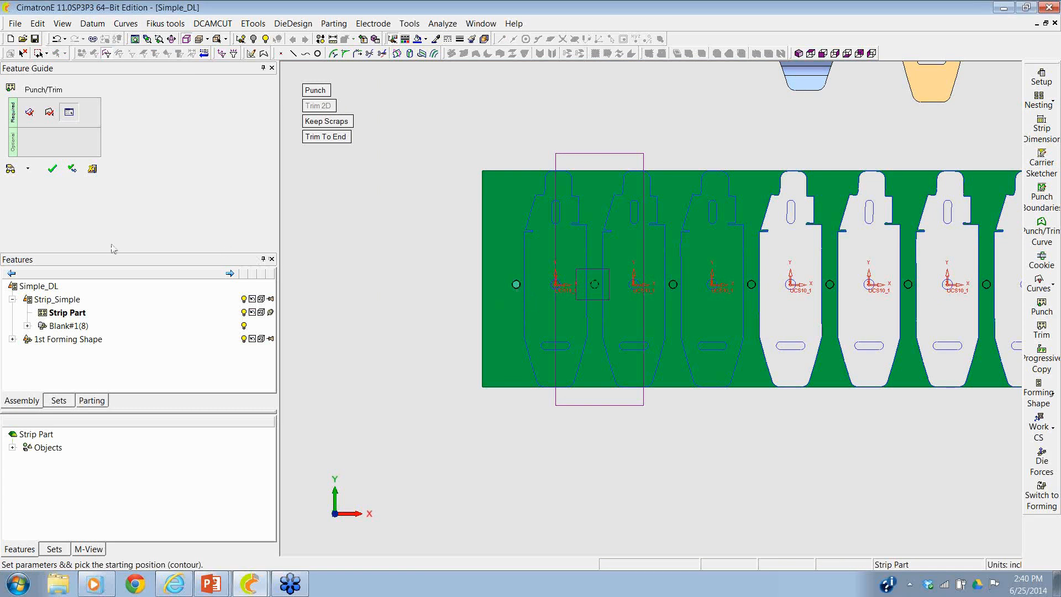
pyautogui.click(53, 169)
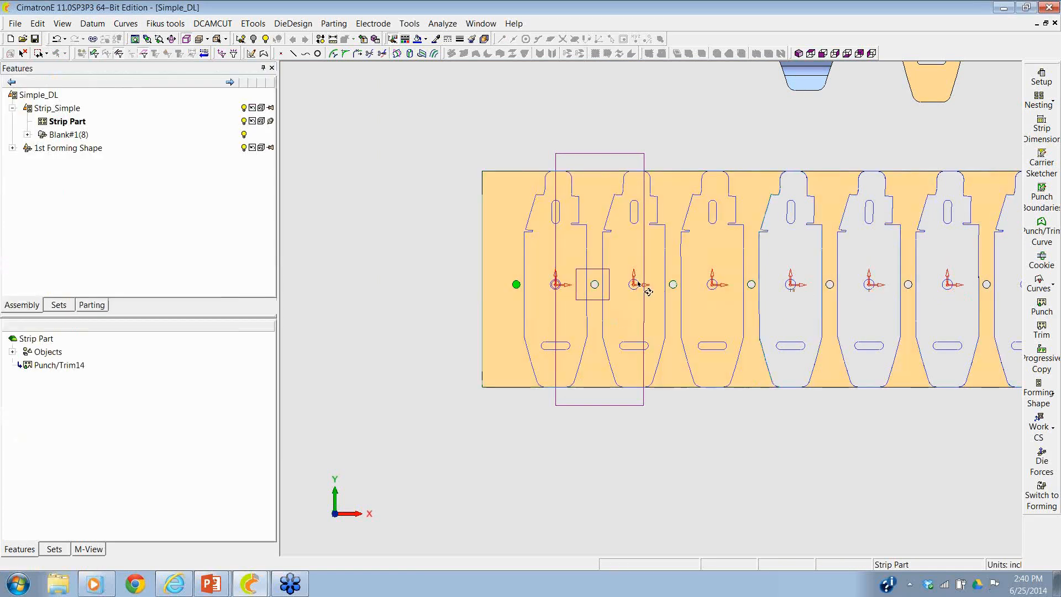
# - Create a punch/trim curve from the first blank's upper vertical slot and punch it through the strip
pyautogui.moveTo(552, 284); pyautogui.dragTo(639, 256, button='middle')
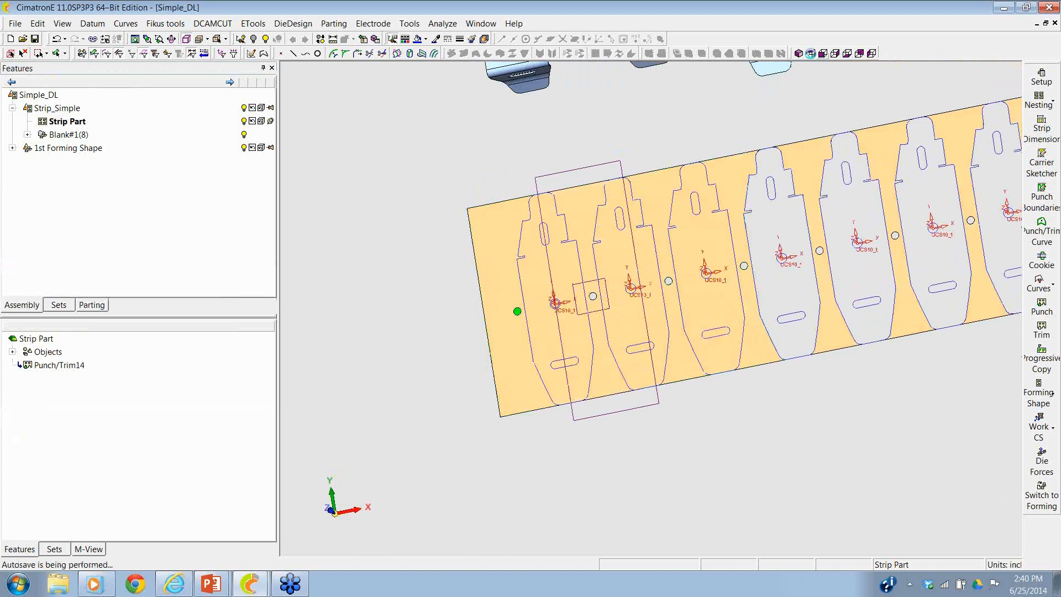
pyautogui.click(810, 53)
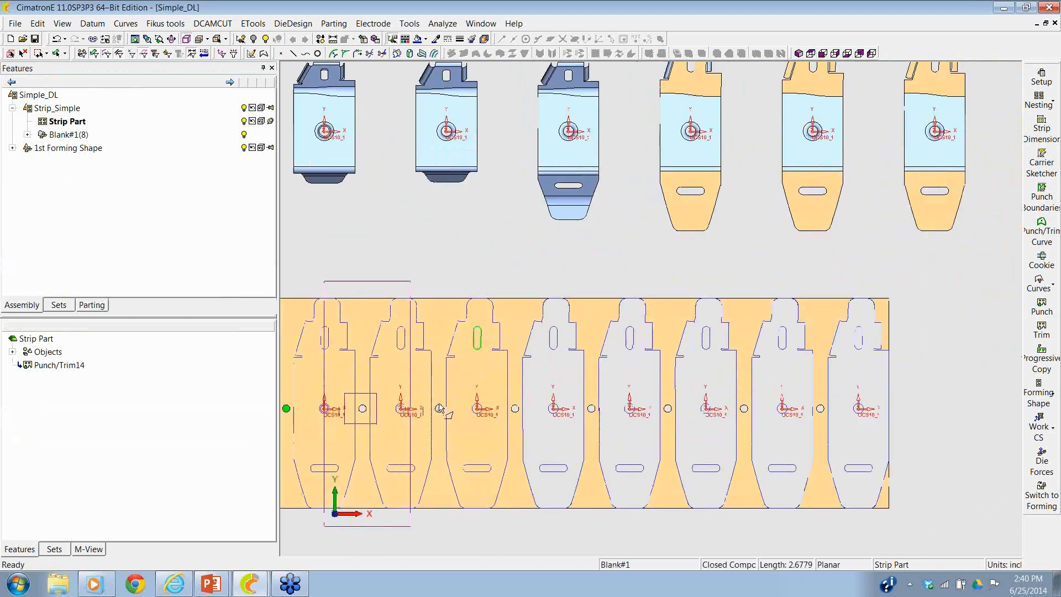
pyautogui.keyDown('ctrl'); pyautogui.moveTo(639, 308); pyautogui.dragTo(614, 193, button='right'); pyautogui.keyUp('ctrl')
pyautogui.keyDown('ctrl'); pyautogui.moveTo(569, 263); pyautogui.dragTo(698, 250, button='middle'); pyautogui.keyUp('ctrl')
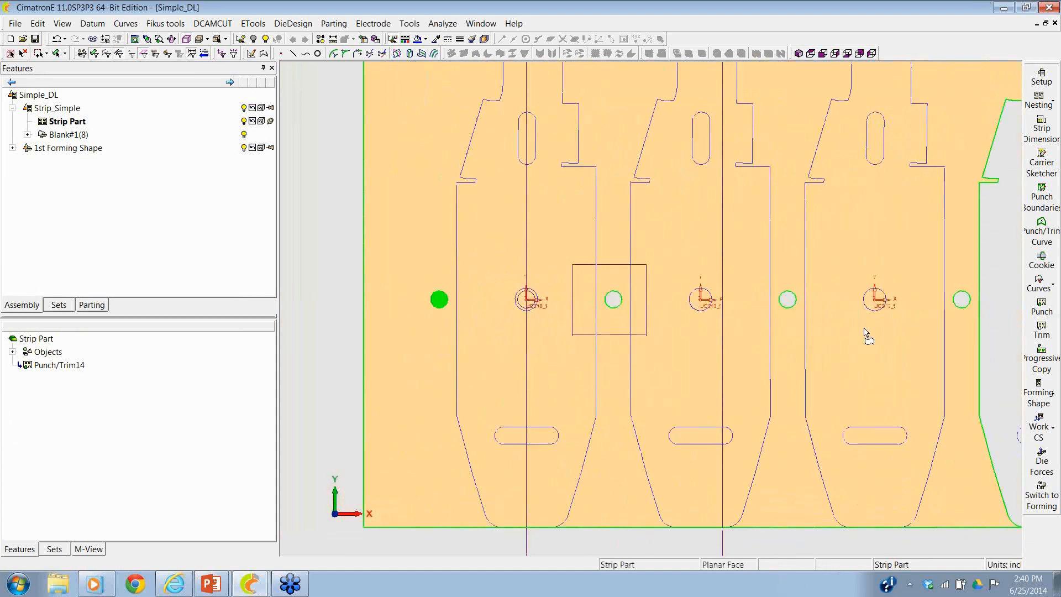
pyautogui.click(1042, 221)
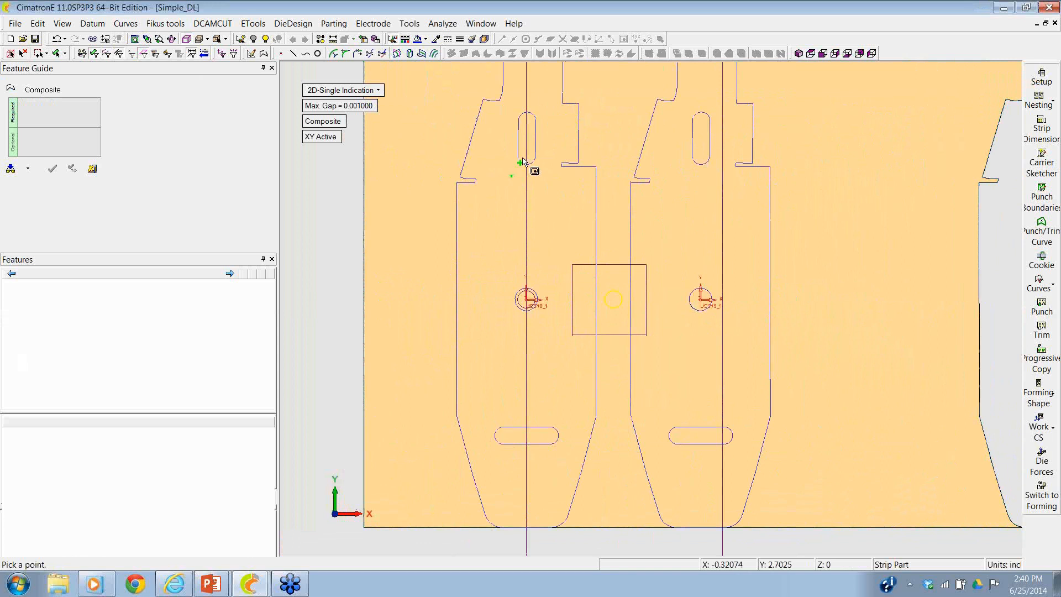
pyautogui.click(534, 156)
pyautogui.rightClick(472, 215)
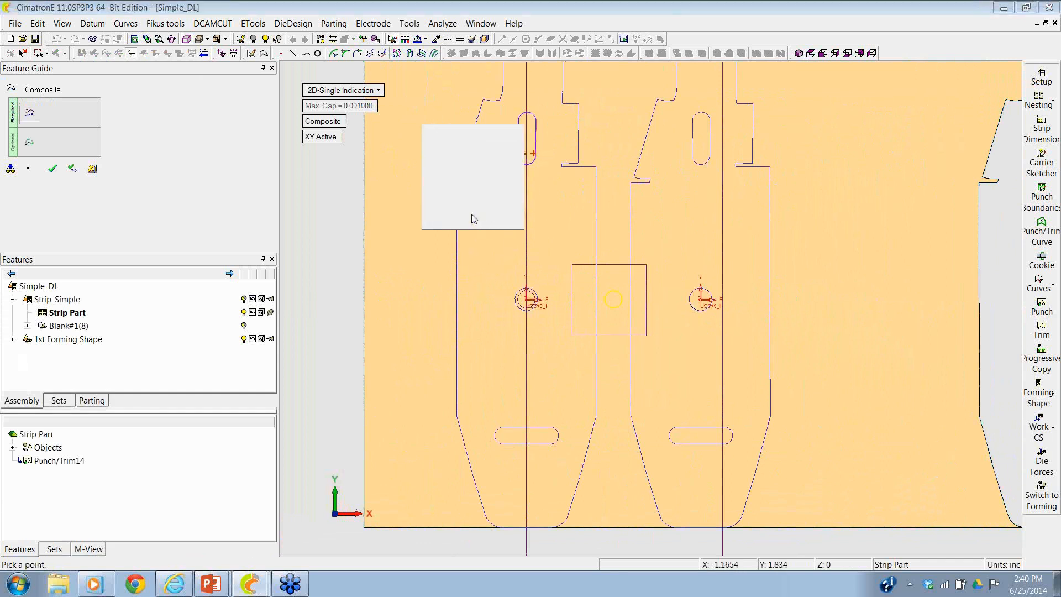
pyautogui.click(470, 215)
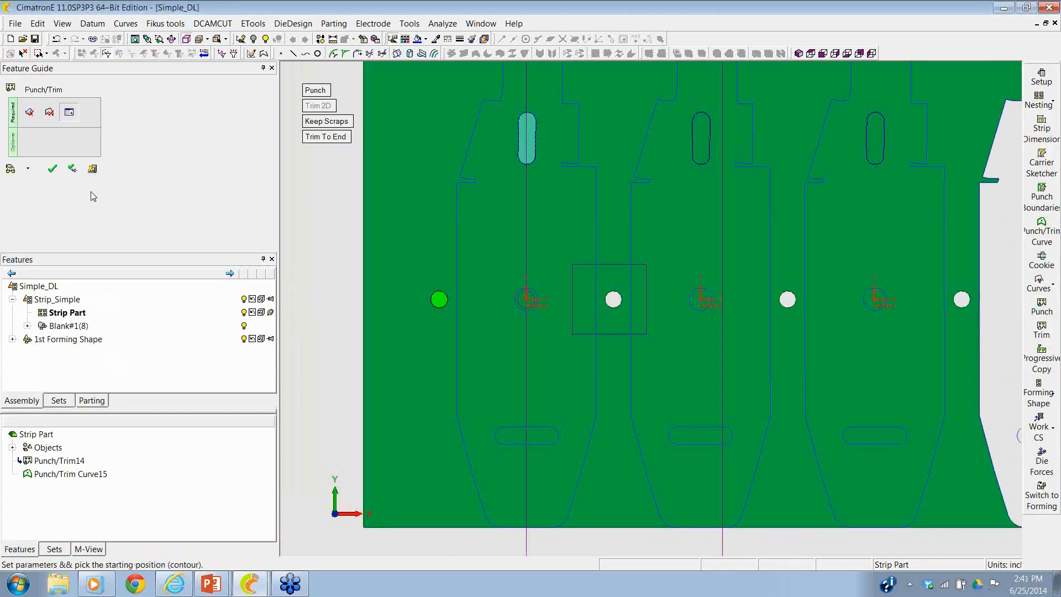
pyautogui.click(52, 168)
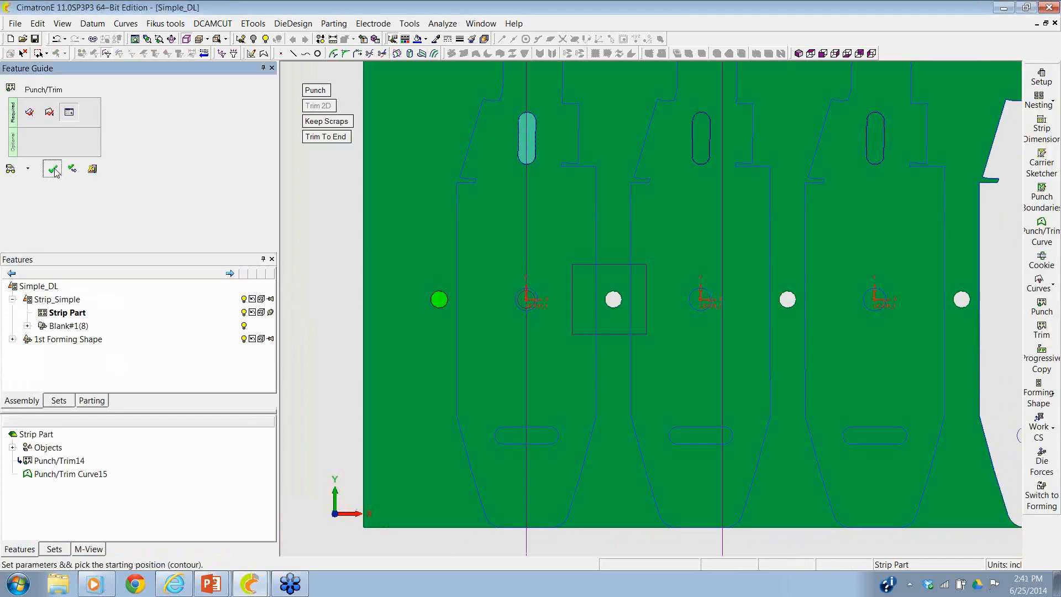
pyautogui.click(1039, 311)
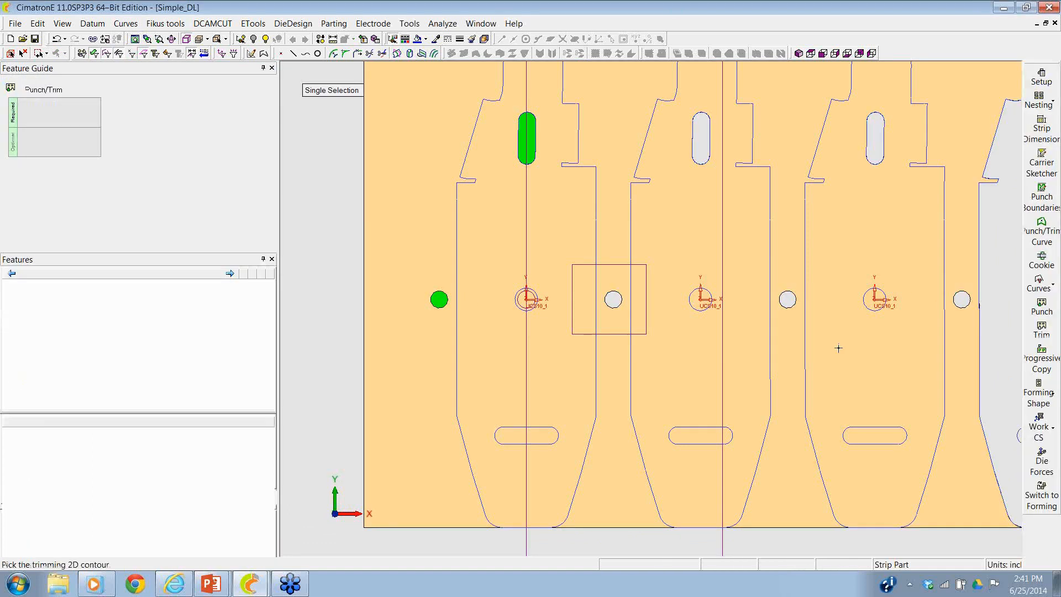
# - Create a punch/trim curve from the first blank's lower horizontal slot and punch it through the strip
pyautogui.click(1037, 229)
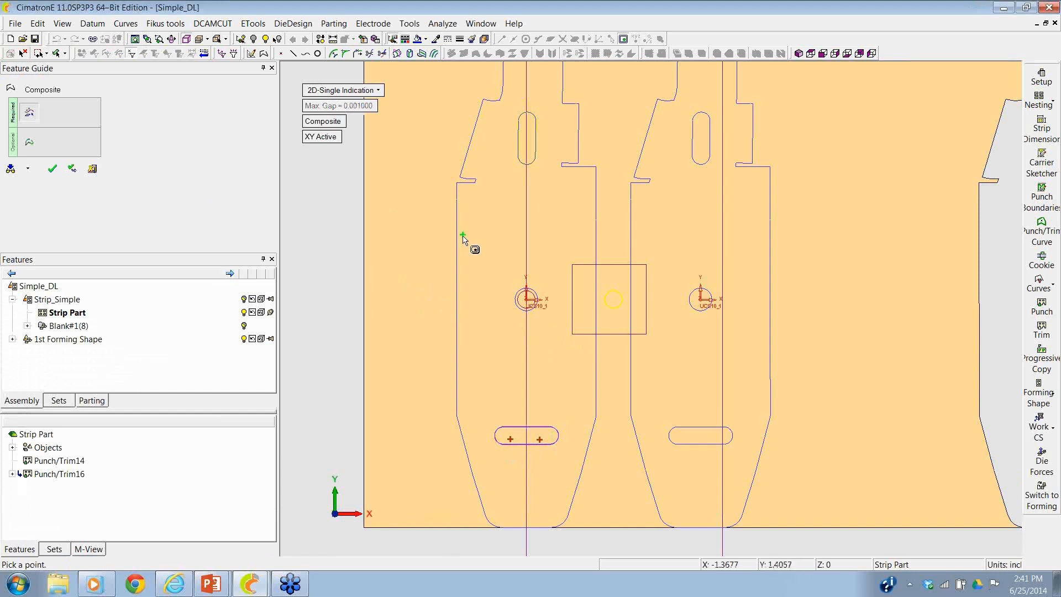
pyautogui.click(52, 169)
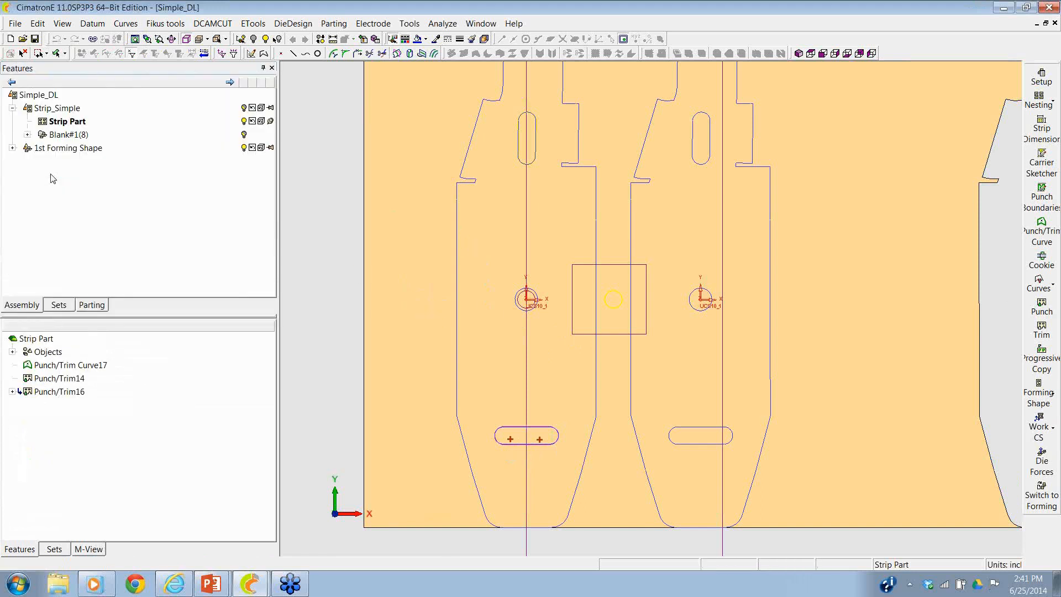
pyautogui.click(1042, 310)
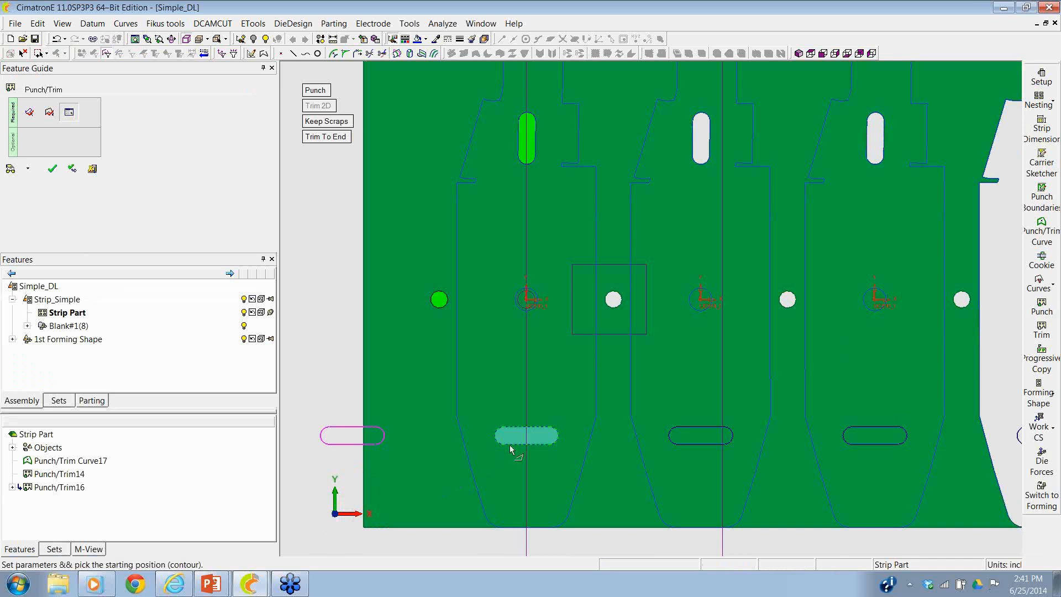
pyautogui.click(510, 449)
pyautogui.click(56, 173)
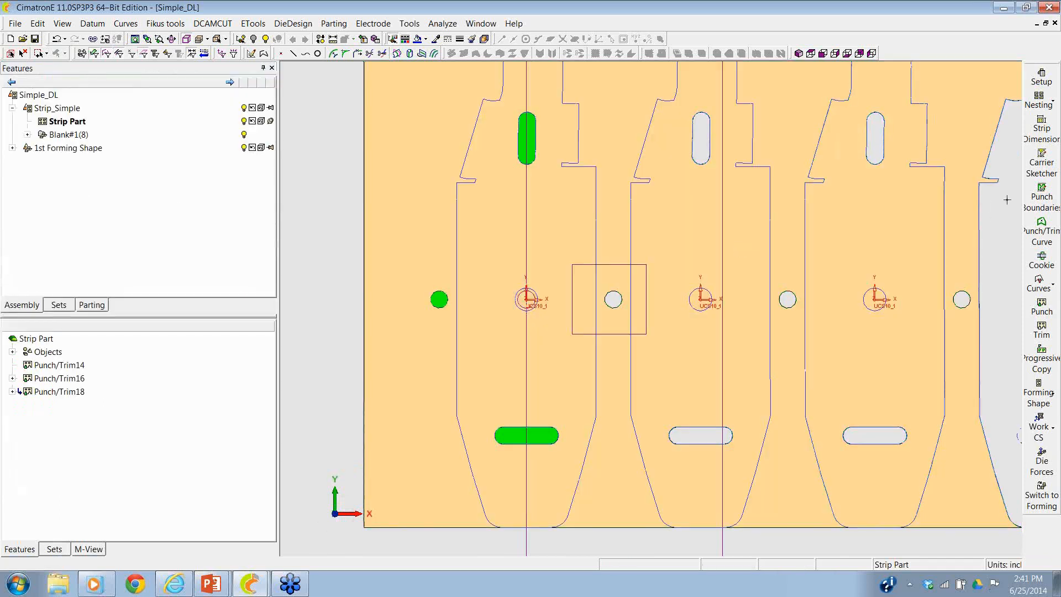
# - Create a punch/trim curve from the inner 0.375 circle in the first blank's hole and punch it through the strip
pyautogui.click(1041, 235)
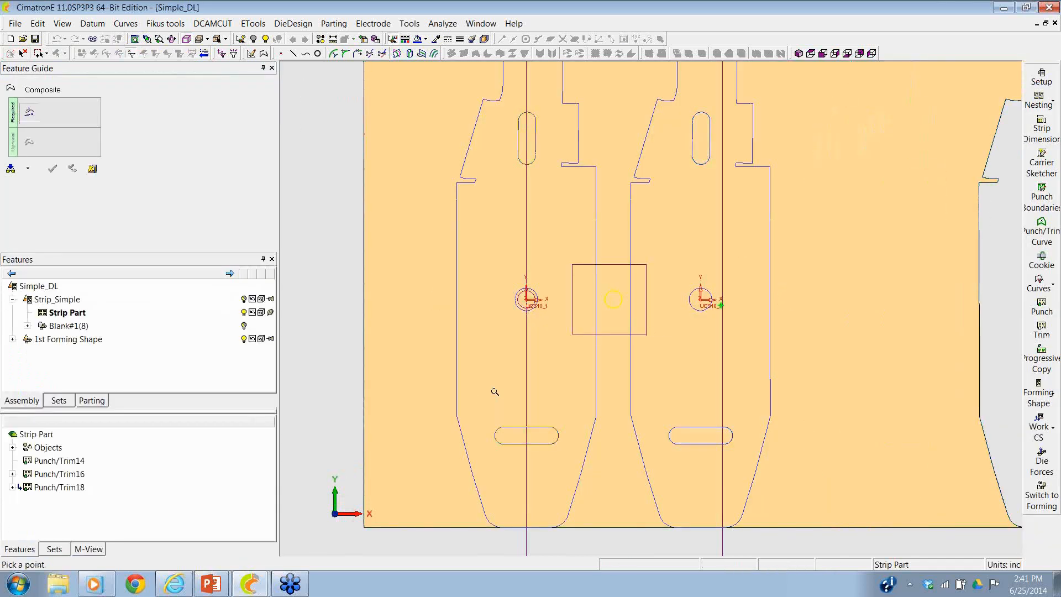
pyautogui.keyDown('ctrl'); pyautogui.moveTo(493, 390); pyautogui.dragTo(511, 206, button='middle'); pyautogui.keyUp('ctrl')
pyautogui.click(379, 296)
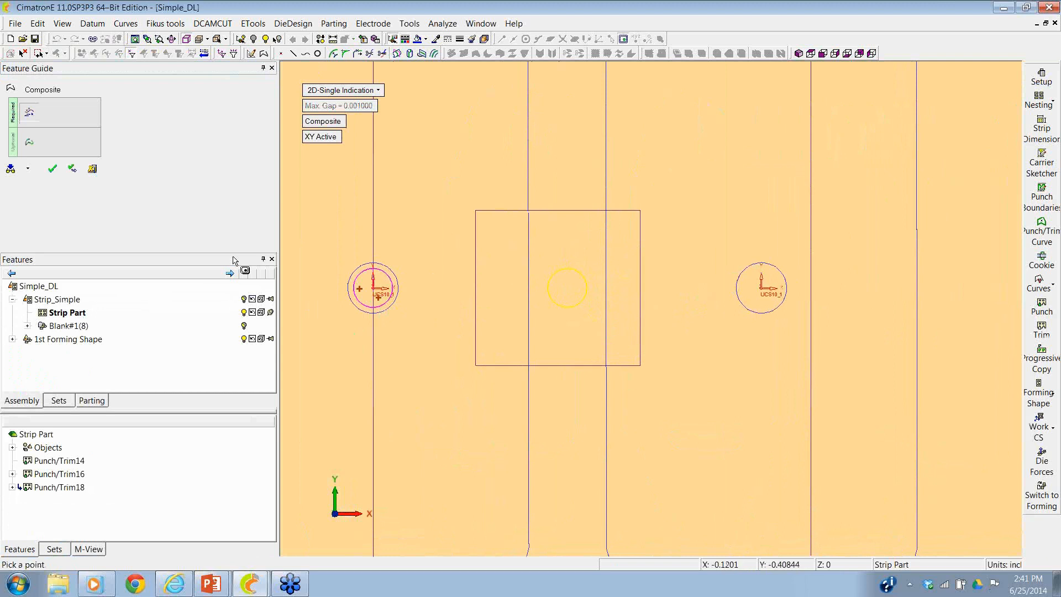
pyautogui.click(55, 169)
pyautogui.scroll(-3, 634, 312)
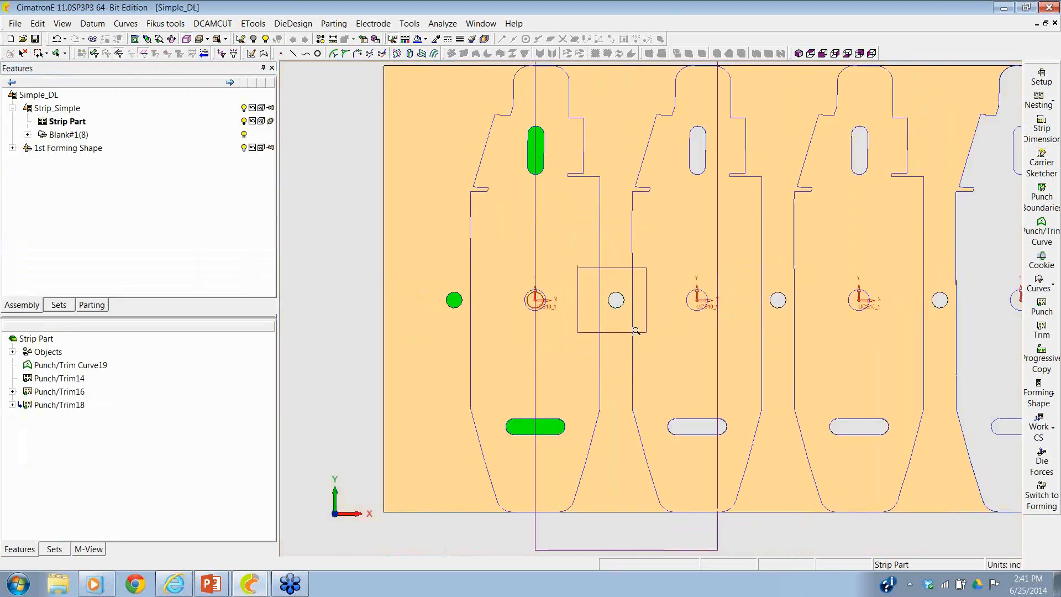
pyautogui.click(1041, 305)
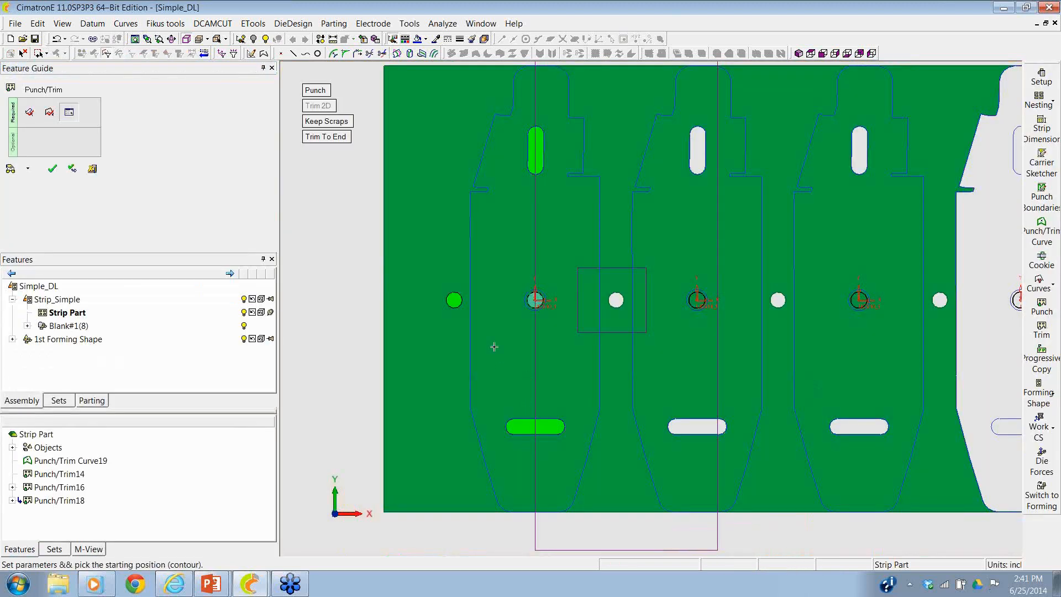
pyautogui.click(52, 169)
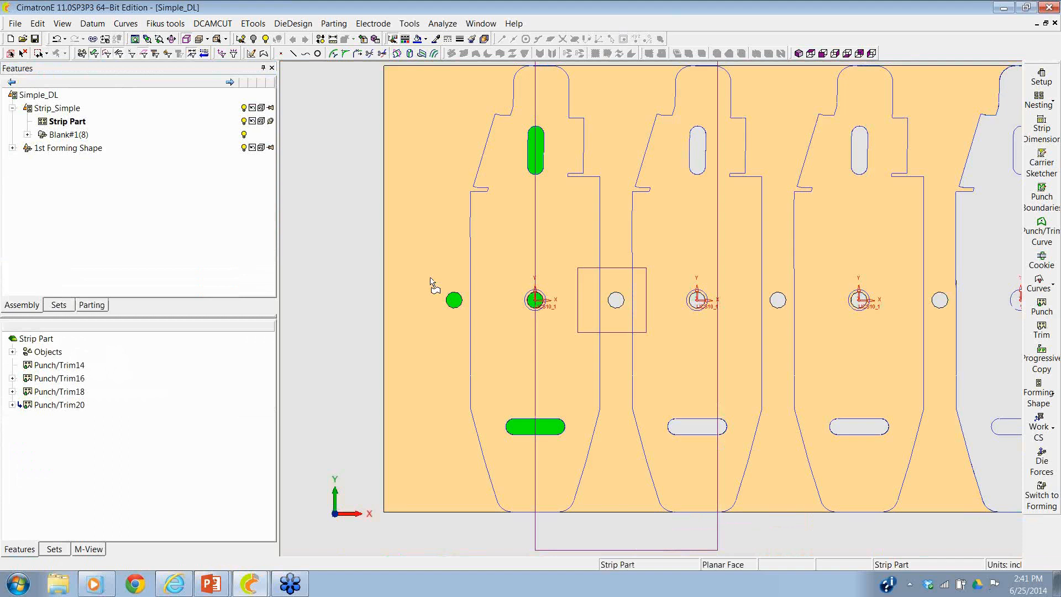
# - Define a punch/trim curve around the upper scrap area between the first two blanks, including the region beyond the strip's upper edge
pyautogui.scroll(-2, 716, 252)
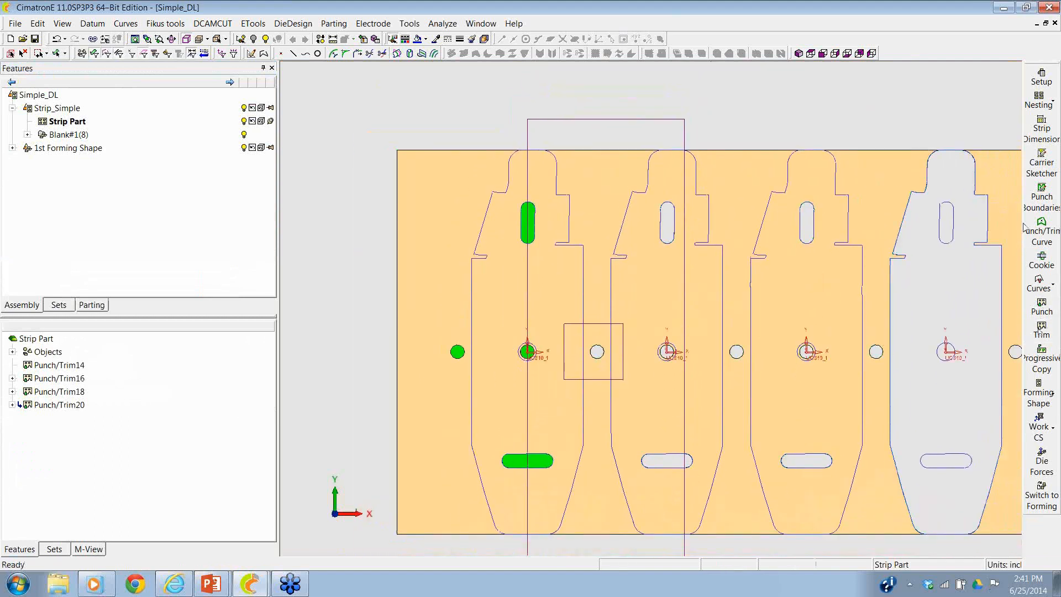
pyautogui.click(1041, 224)
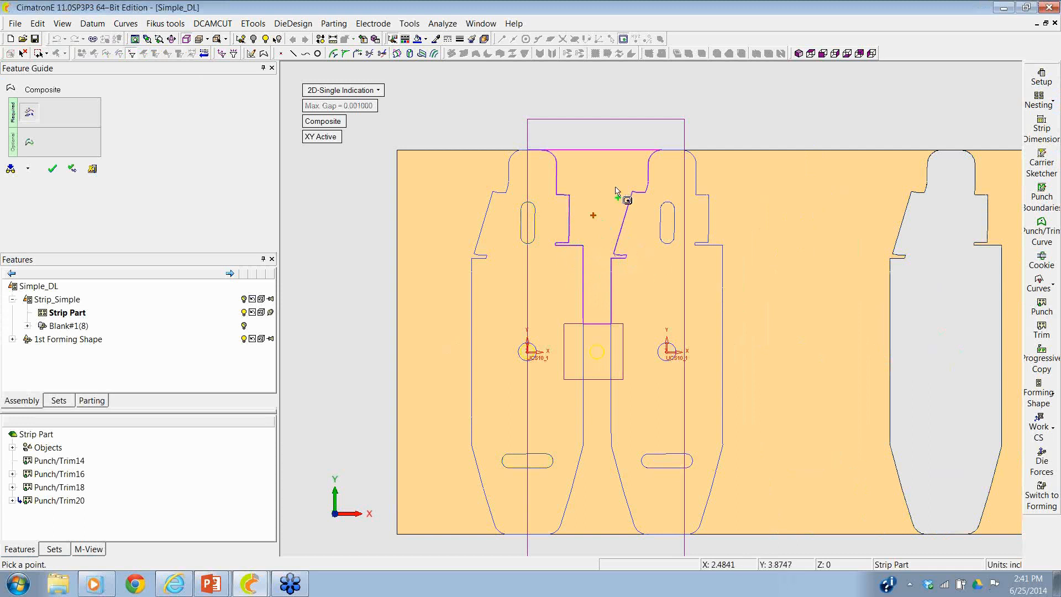
pyautogui.click(611, 146)
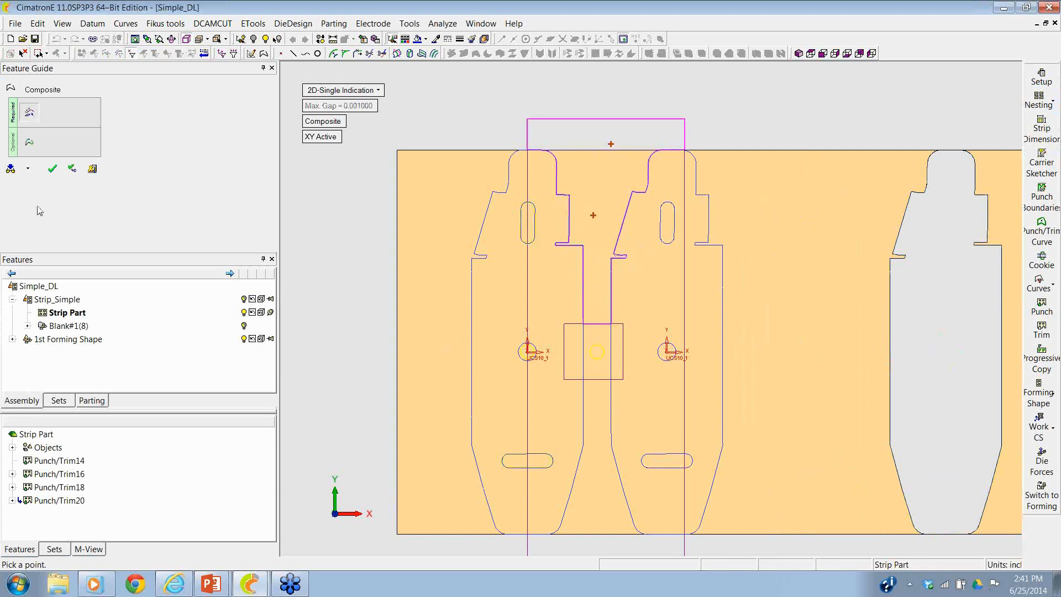
# - Add a 0.25 radius to the curve's two outer corners above the strip's upper edge
pyautogui.click(29, 142)
pyautogui.click(528, 118)
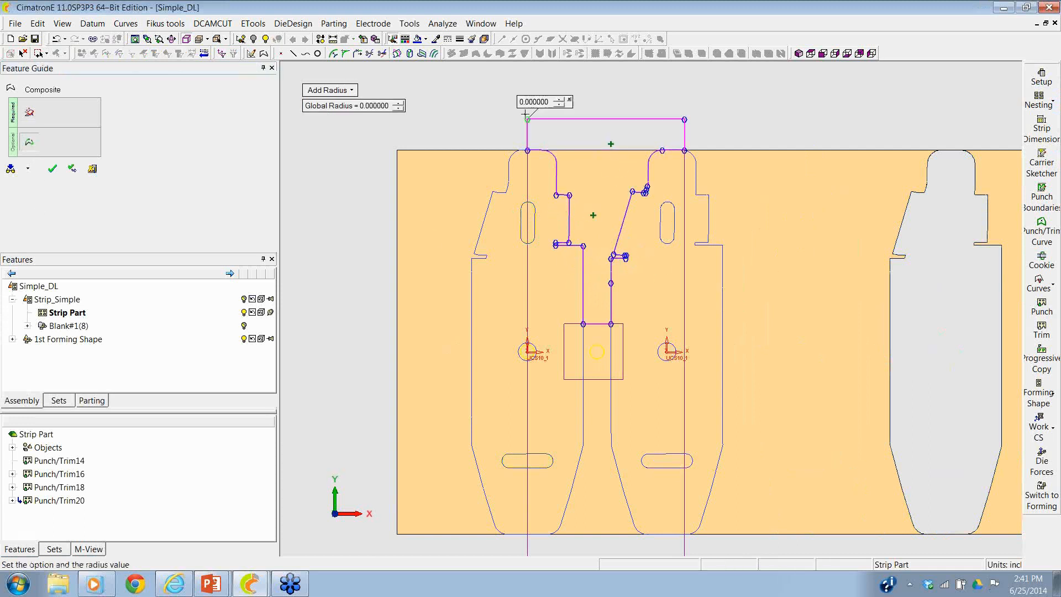
pyautogui.write('.25')
pyautogui.press('Return')
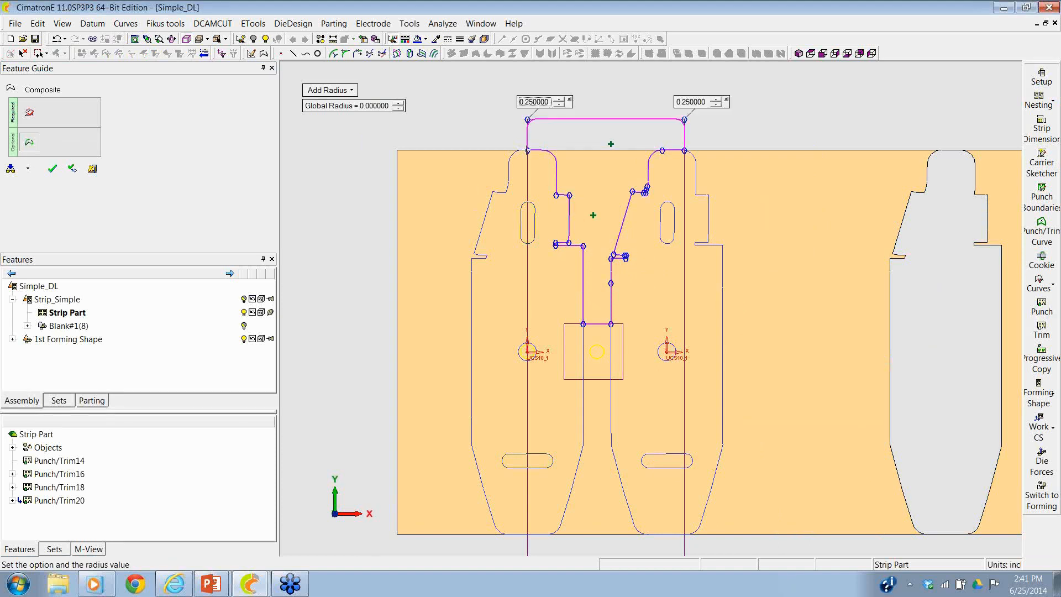
# - Add a 0.125 radius to the curve's two corners at the strip edge and its two lower corners at the square
pyautogui.click(528, 150)
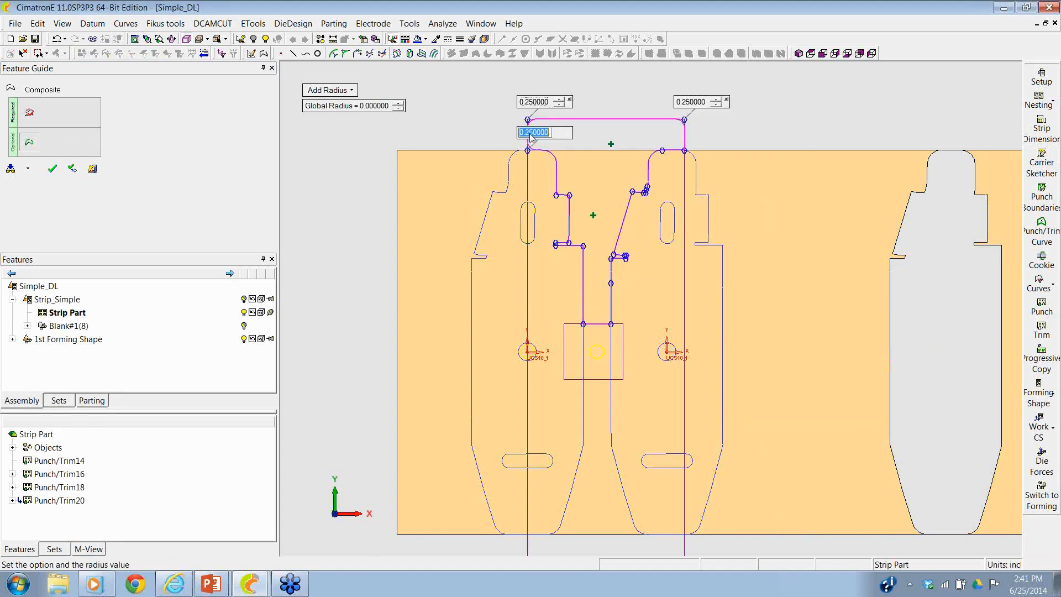
pyautogui.write('.125')
pyautogui.press('Return')
pyautogui.click(679, 150)
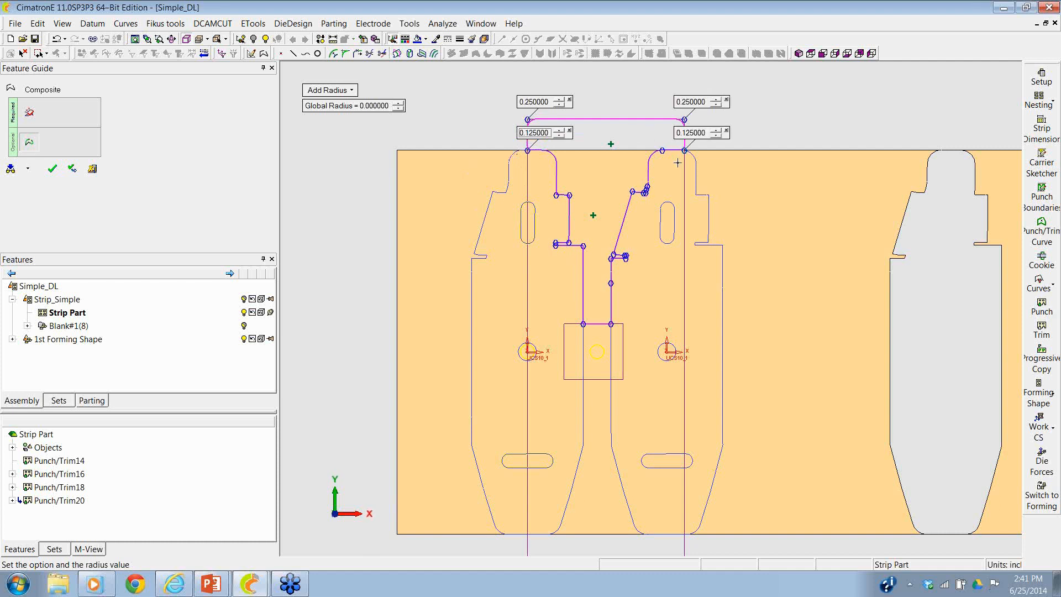
pyautogui.click(614, 328)
pyautogui.click(583, 324)
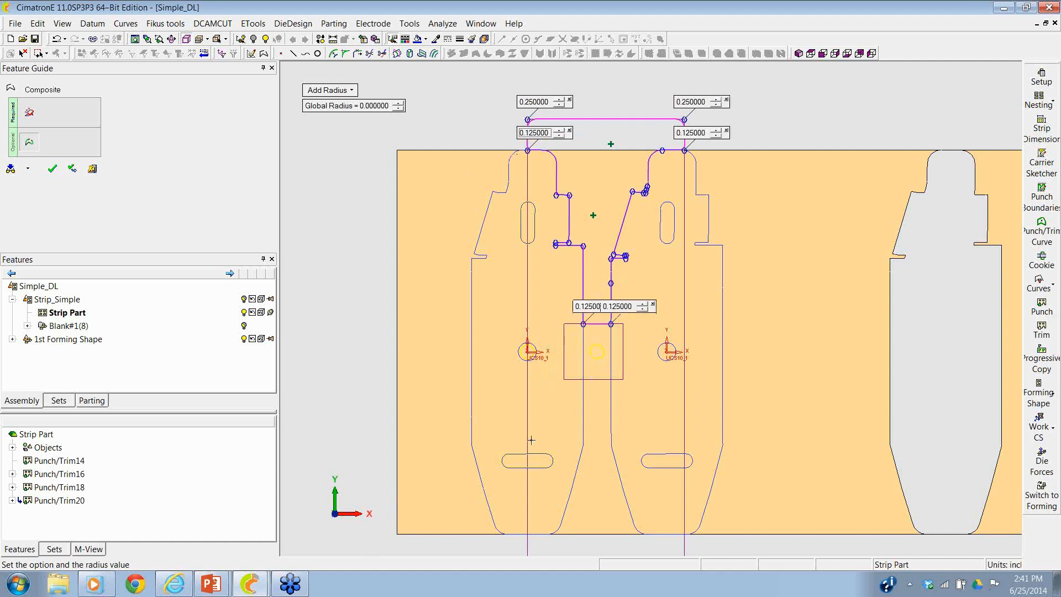
# - Finish the upper scrap curve and punch it out of the strip between the first two blanks
pyautogui.scroll(3, 532, 299)
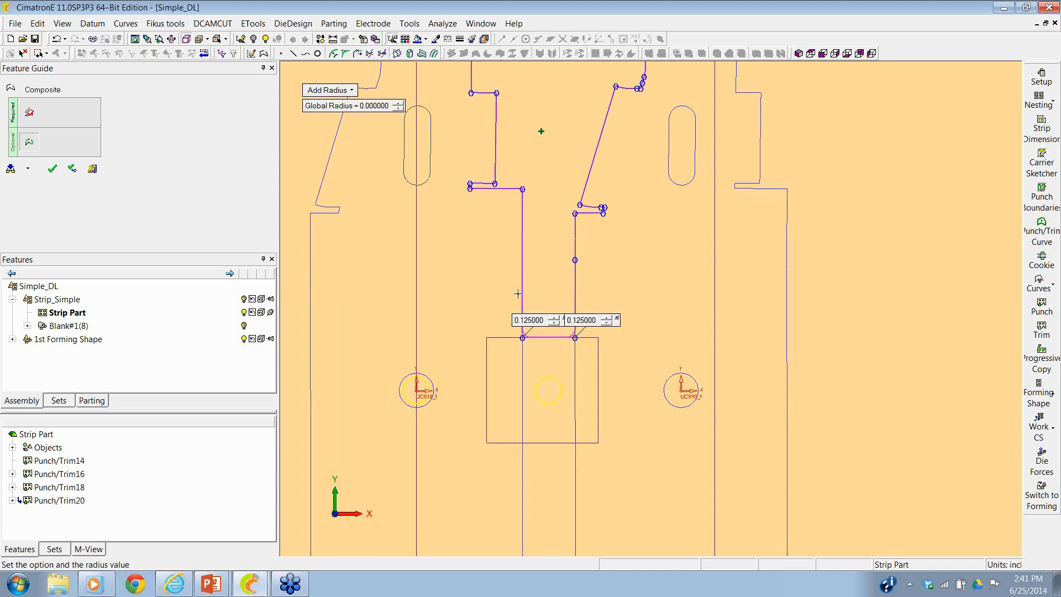
pyautogui.click(51, 171)
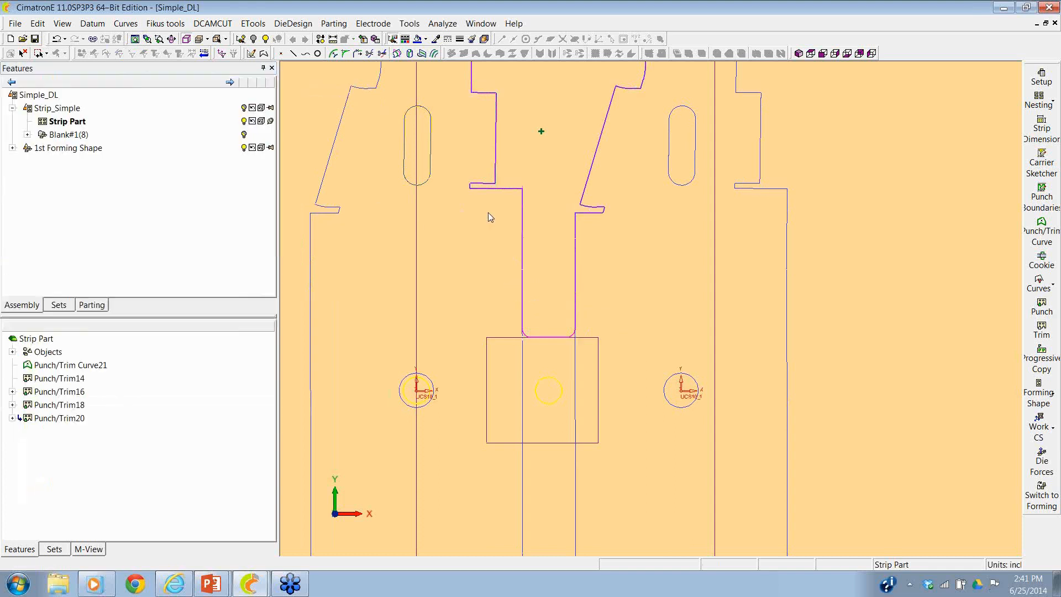
pyautogui.scroll(-3, 724, 370)
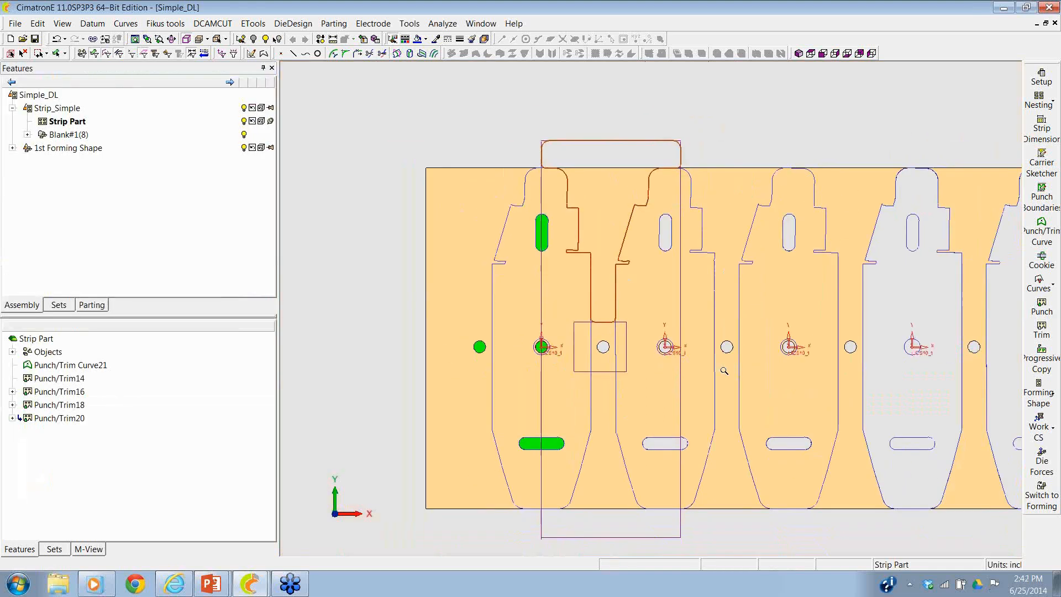
pyautogui.click(1042, 305)
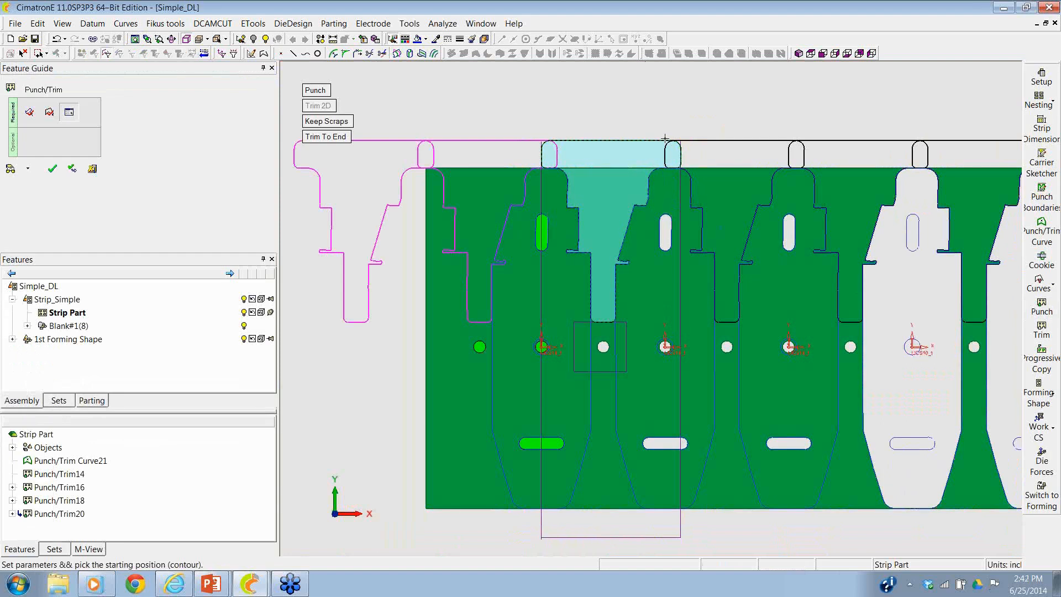
pyautogui.click(52, 169)
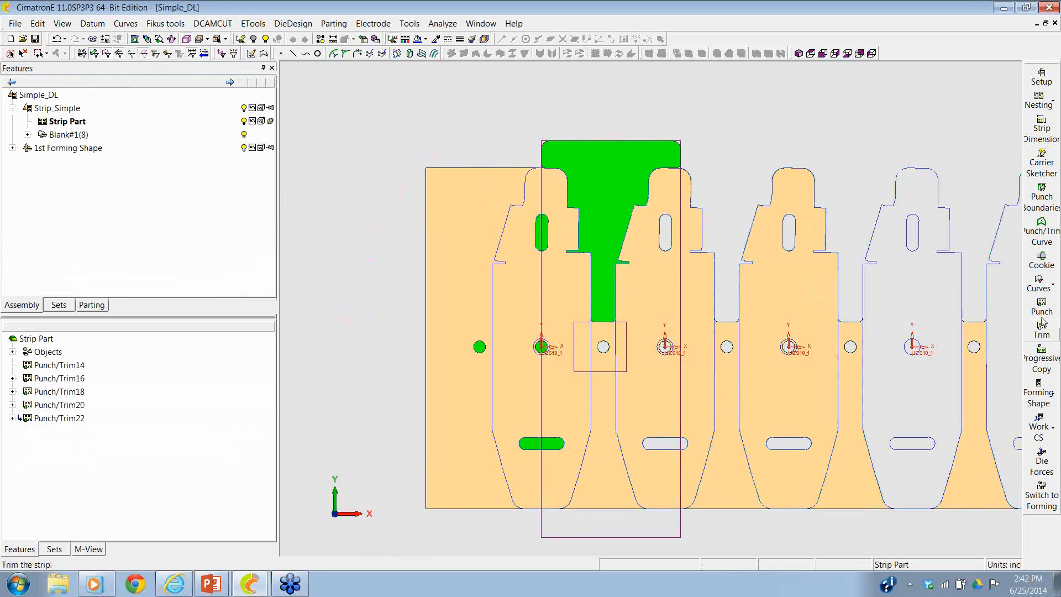
# - Define a punch/trim curve around the lower scrap area between the first two blanks, including the region beyond the strip's lower edge
pyautogui.click(1042, 226)
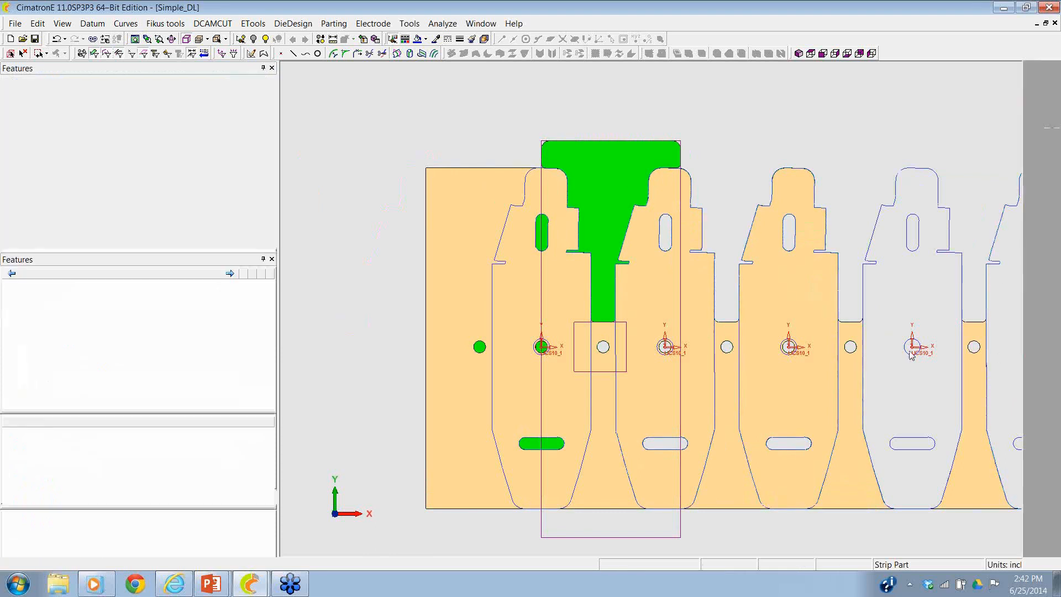
pyautogui.click(598, 476)
pyautogui.click(598, 519)
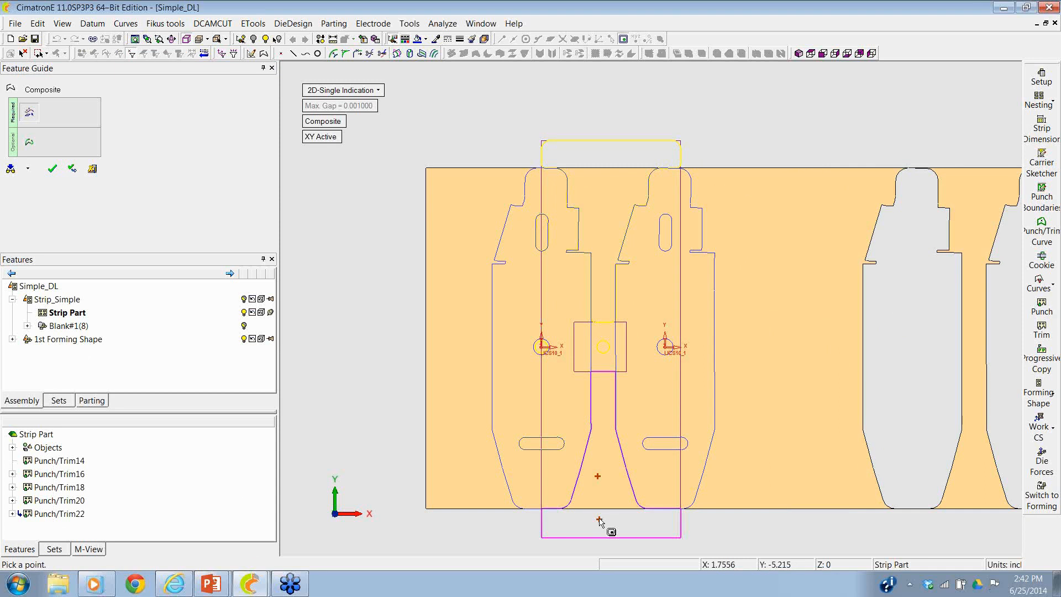
# - Add 0.125 radii to the curve's corners at the square and strip edge and 0.25 radii to its two outer corners
pyautogui.click(30, 142)
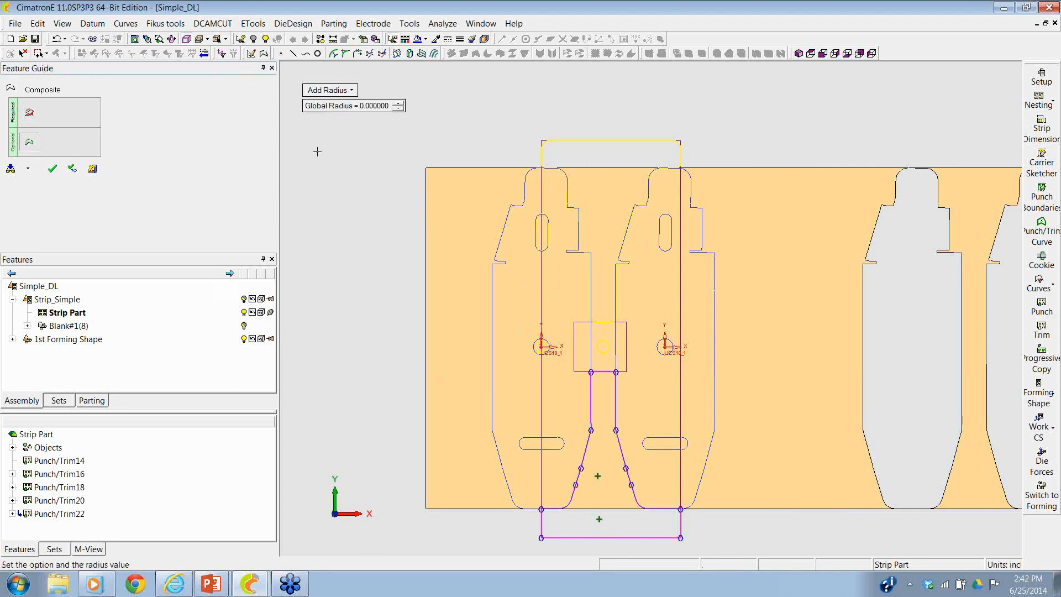
pyautogui.click(592, 373)
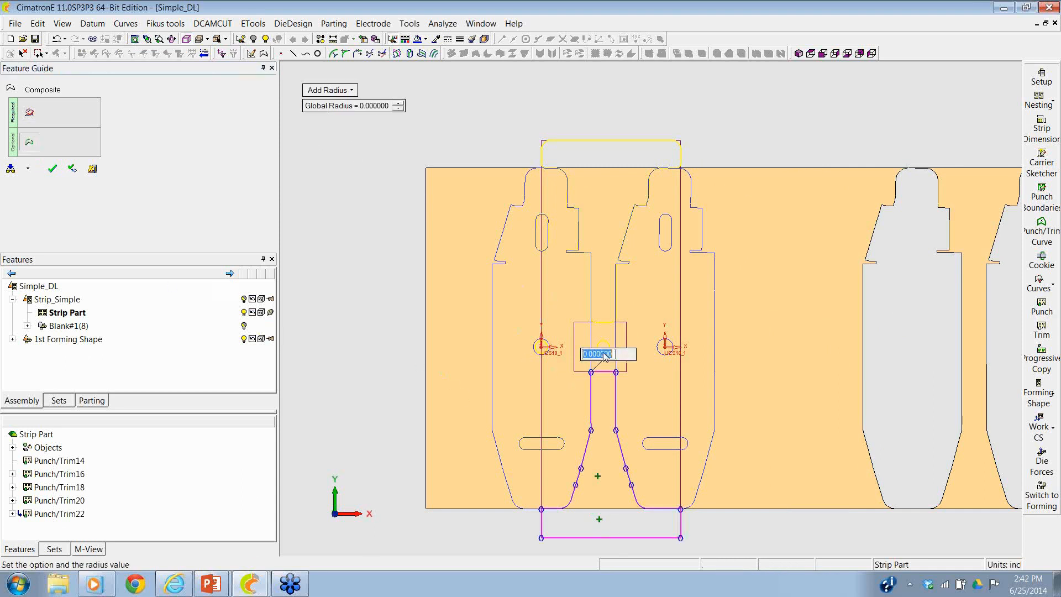
pyautogui.press('Return')
pyautogui.click(615, 371)
pyautogui.click(542, 506)
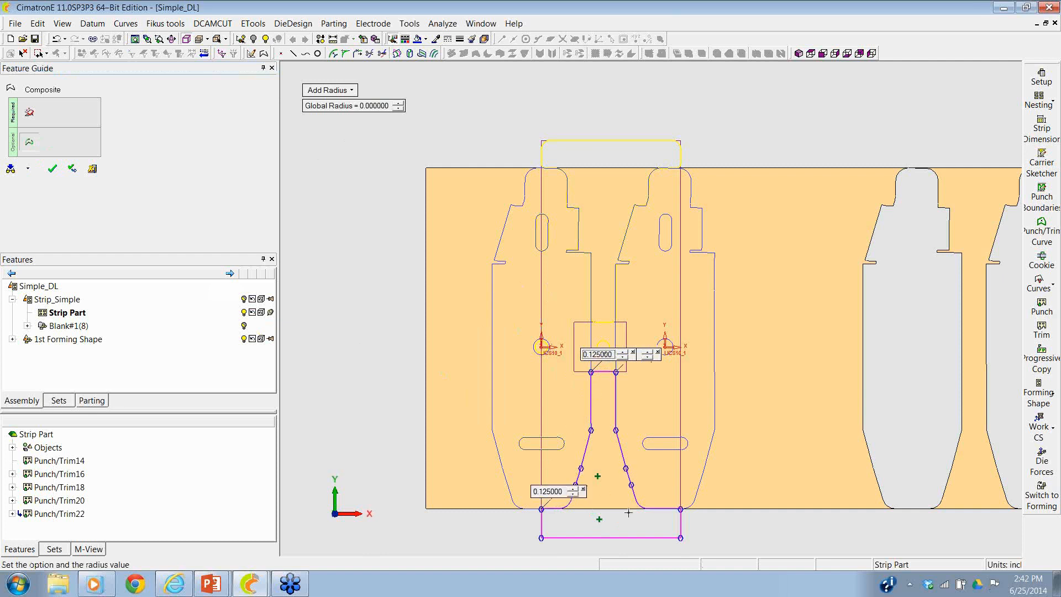
pyautogui.click(683, 510)
pyautogui.click(682, 538)
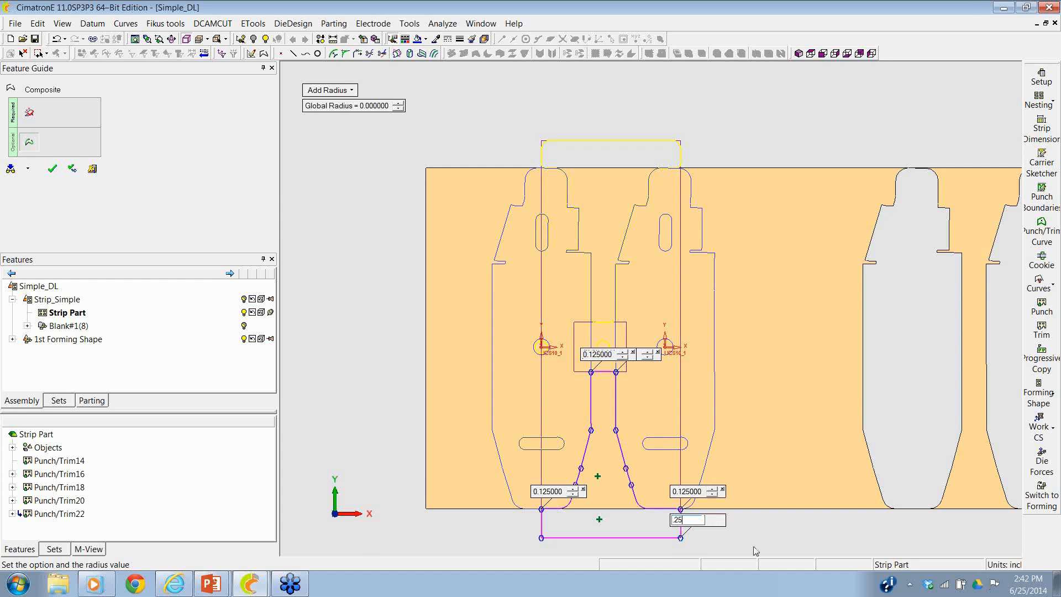
pyautogui.press('Return')
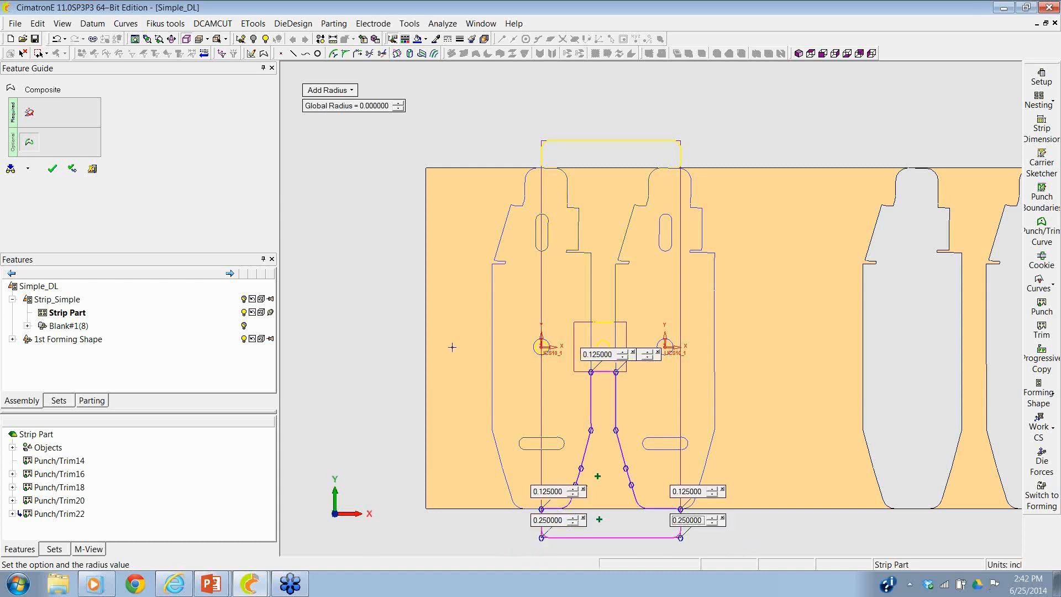
pyautogui.rightClick(452, 347)
pyautogui.click(452, 343)
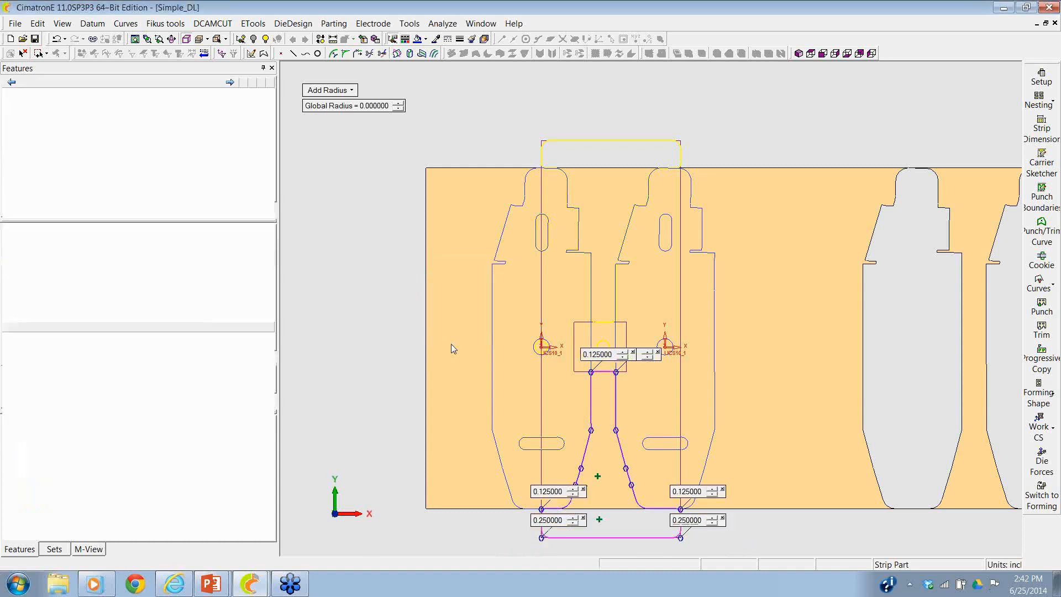
# - Punch the lower scrap curve from the strip, starting one progression further, between the second and third blanks
pyautogui.click(1041, 307)
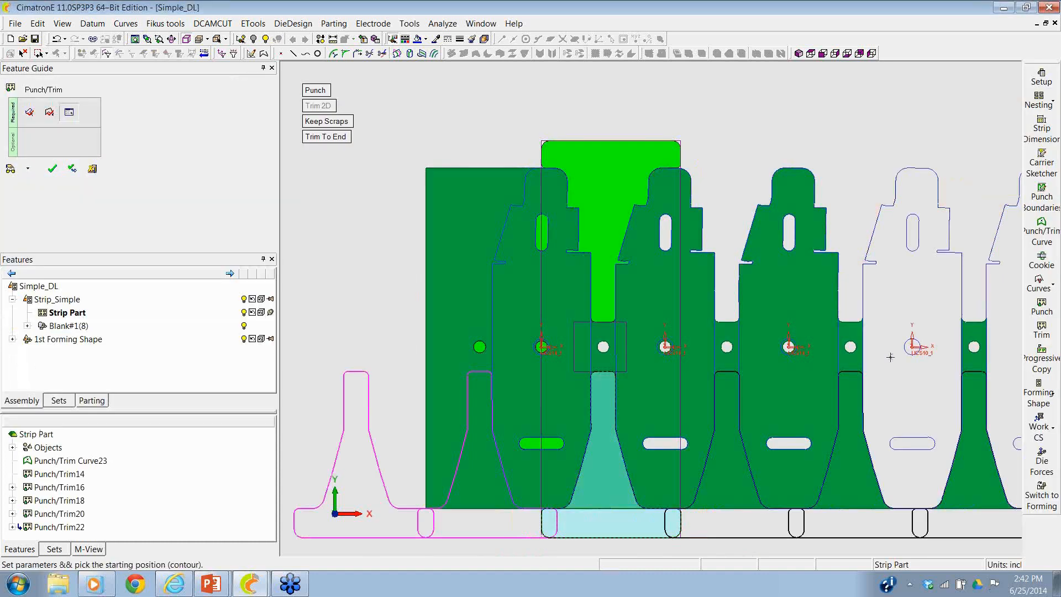
pyautogui.click(740, 412)
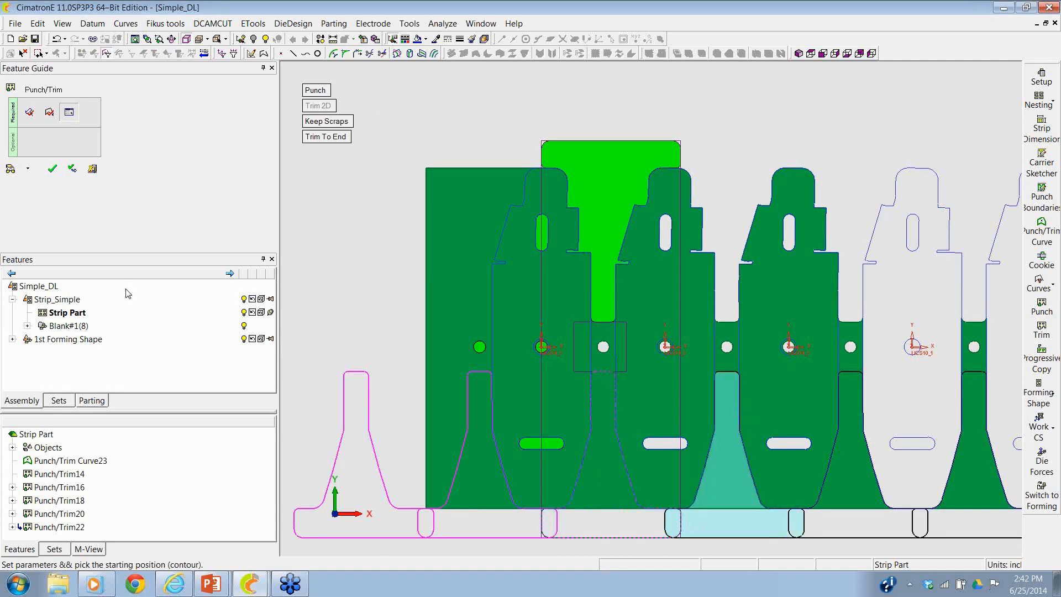
pyautogui.click(52, 169)
# - Add the forming shape that has only its end tab slightly bent to the strip's fourth station
pyautogui.scroll(-3, 582, 368)
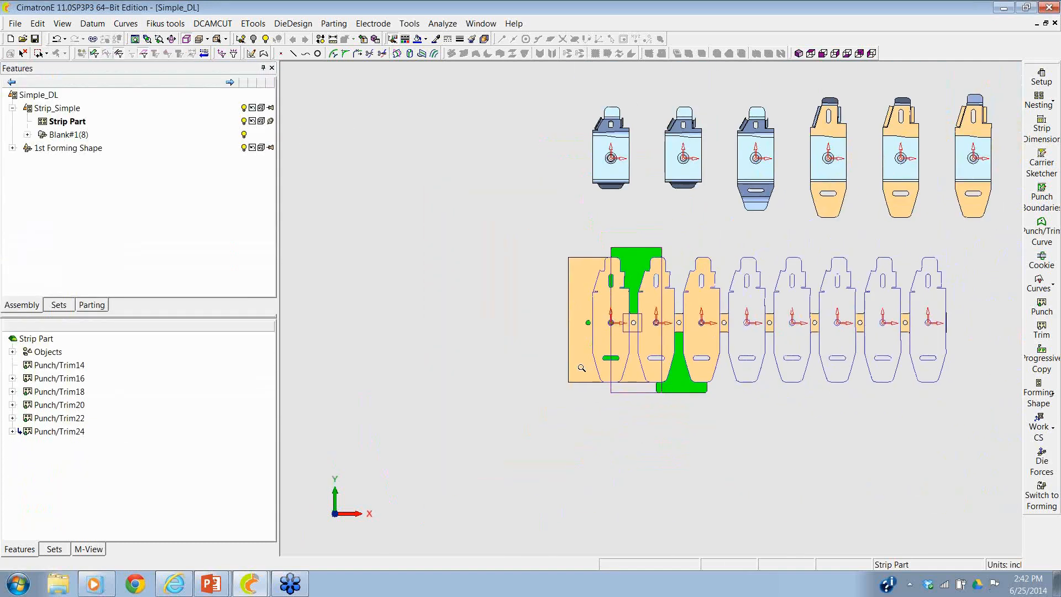
pyautogui.scroll(4, 582, 368)
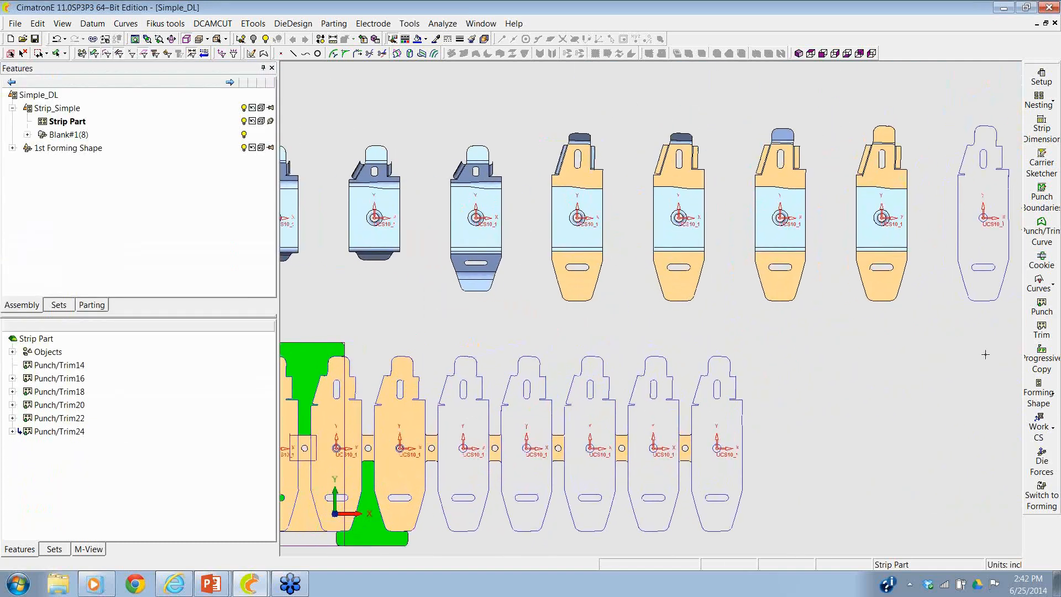
pyautogui.click(1039, 391)
pyautogui.click(981, 381)
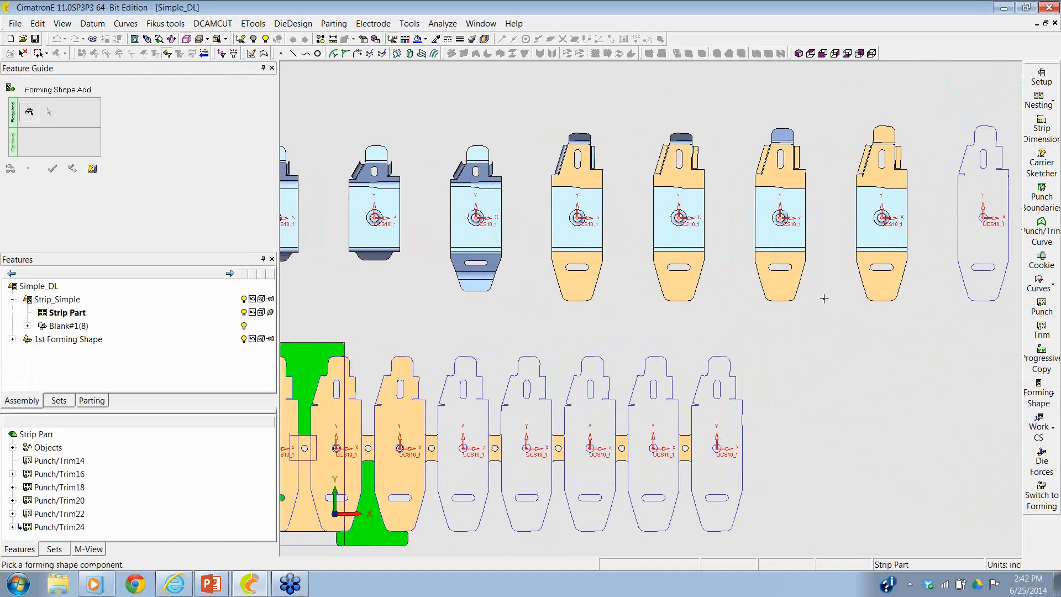
pyautogui.click(782, 247)
pyautogui.moveTo(782, 249); pyautogui.dragTo(834, 283, button='middle')
pyautogui.click(589, 328)
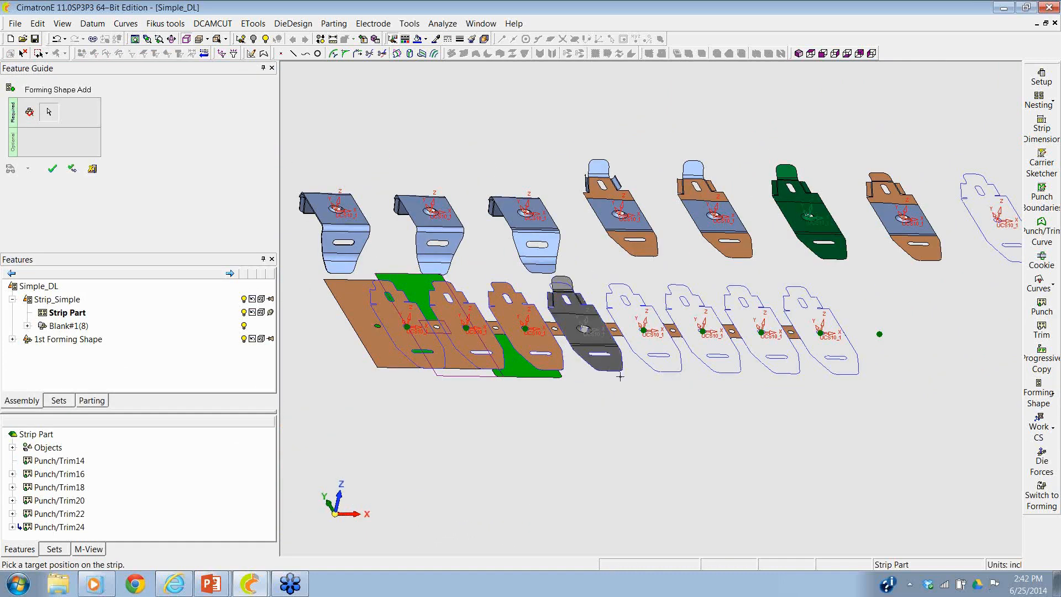
pyautogui.click(622, 377)
# - Add the next two forming shapes of the bend sequence to the strip's fifth and sixth stations
pyautogui.click(719, 241)
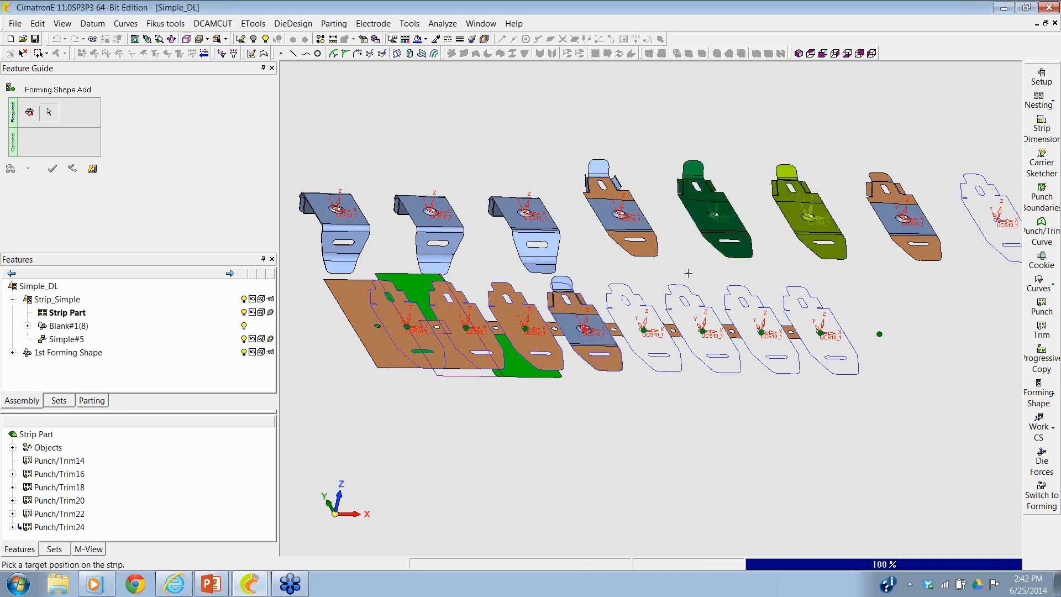
pyautogui.click(643, 330)
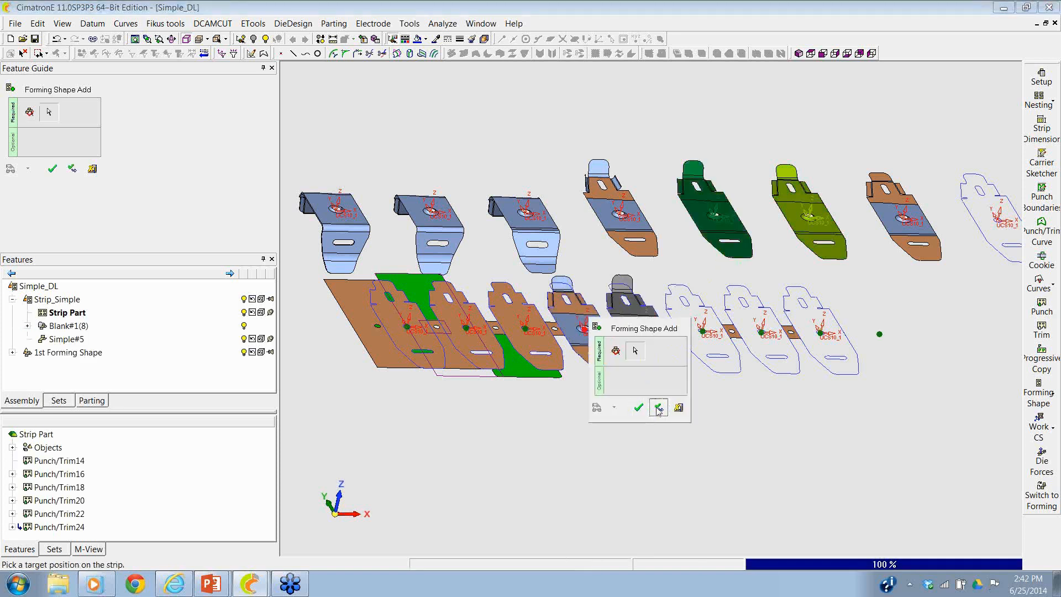
pyautogui.click(654, 409)
pyautogui.click(642, 217)
pyautogui.click(703, 333)
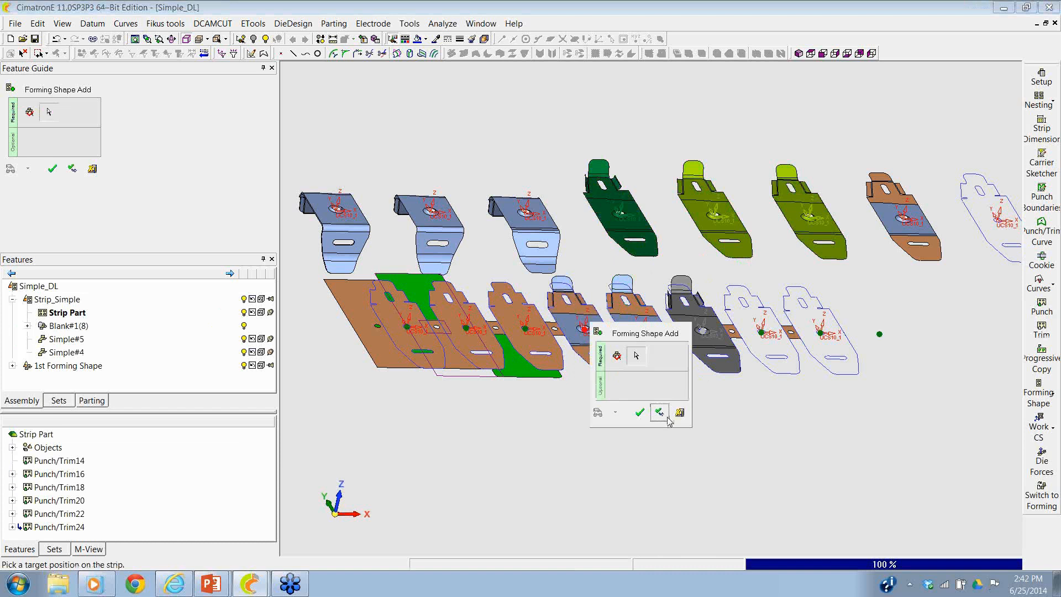
pyautogui.click(660, 412)
# - Add the following two forming shapes, with the lower flange bent down, to the strip's seventh and eighth stations
pyautogui.click(528, 237)
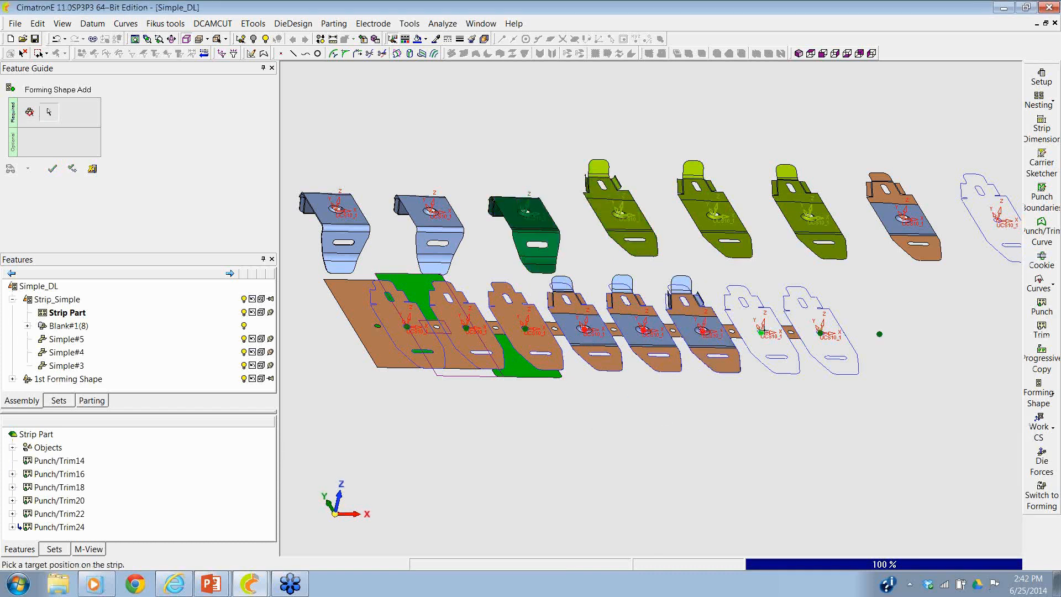
pyautogui.click(617, 417)
pyautogui.click(637, 418)
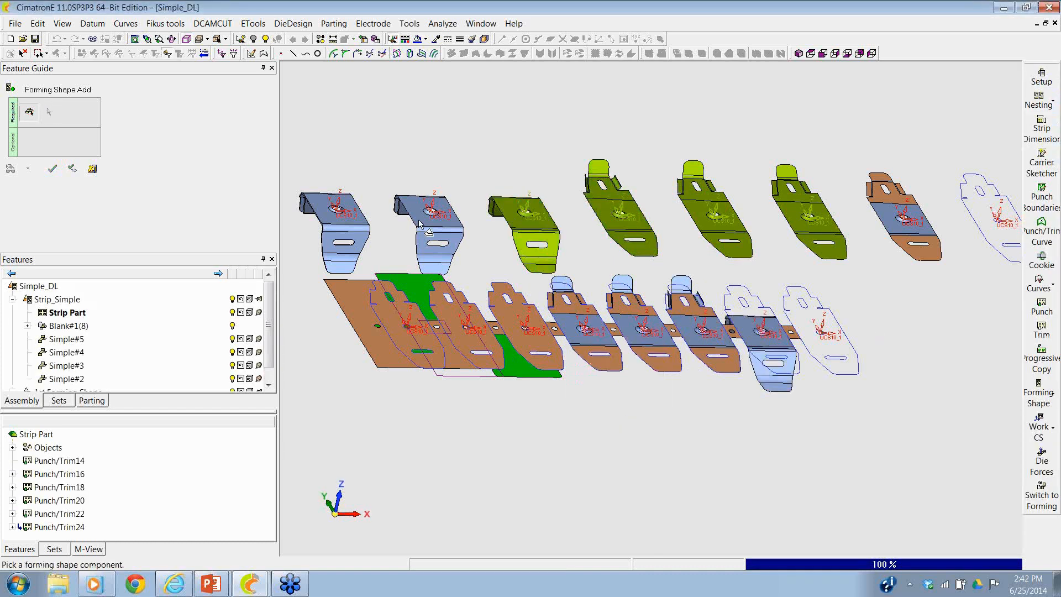
pyautogui.click(448, 223)
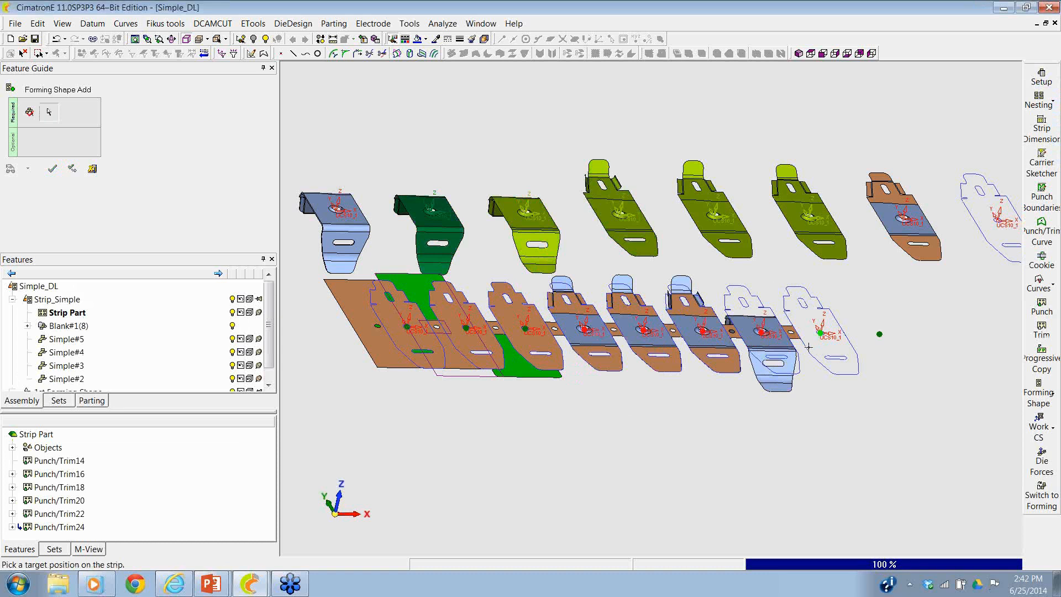
pyautogui.click(821, 334)
pyautogui.middleClick(765, 419)
pyautogui.click(766, 422)
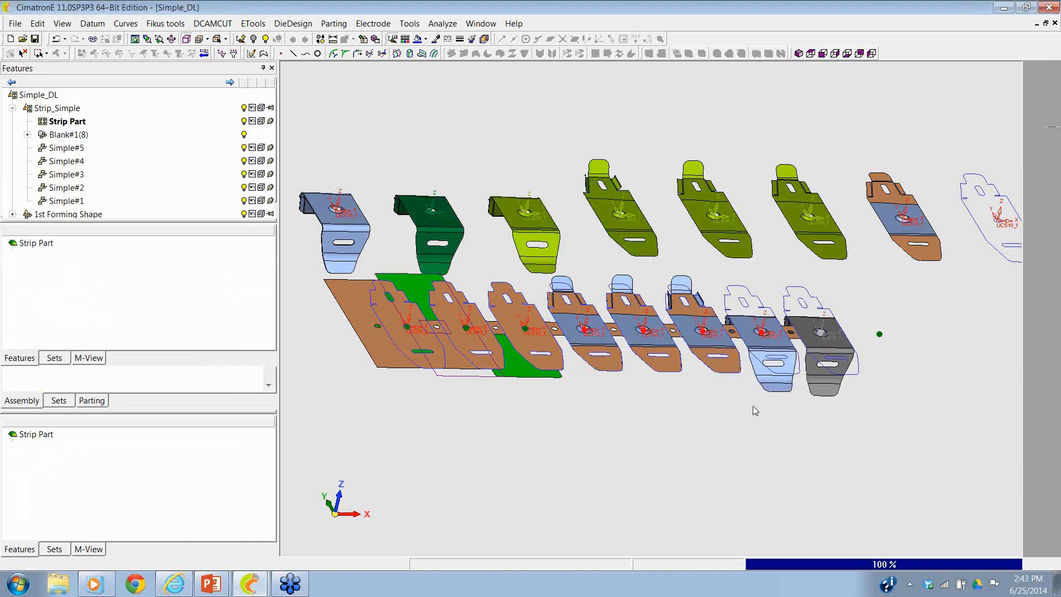
# - Start a Progressive Copy using the embossed faces around the center hole of the fourth station's forming shape
pyautogui.keyDown('ctrl'); pyautogui.moveTo(753, 410); pyautogui.dragTo(739, 448); pyautogui.keyUp('ctrl')
pyautogui.keyDown('ctrl'); pyautogui.moveTo(654, 425); pyautogui.dragTo(745, 407, button='middle'); pyautogui.keyUp('ctrl')
pyautogui.keyDown('ctrl'); pyautogui.moveTo(744, 407); pyautogui.dragTo(782, 255, button='right'); pyautogui.keyUp('ctrl')
pyautogui.keyDown('ctrl'); pyautogui.moveTo(782, 255); pyautogui.dragTo(805, 249, button='middle'); pyautogui.keyUp('ctrl')
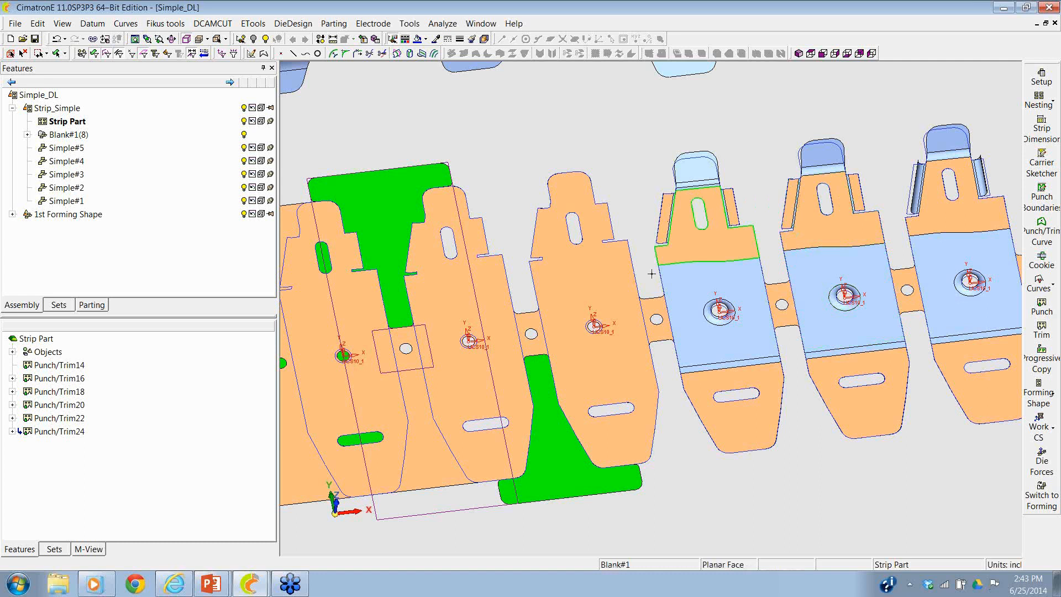
pyautogui.keyDown('ctrl'); pyautogui.moveTo(710, 359); pyautogui.dragTo(664, 488, button='right'); pyautogui.keyUp('ctrl')
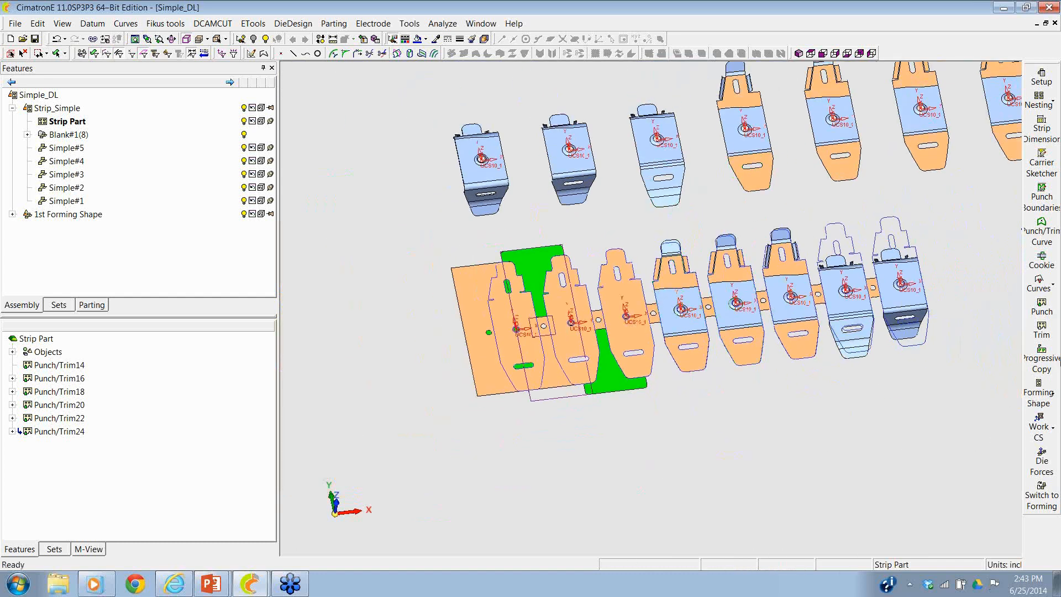
pyautogui.click(1052, 359)
pyautogui.keyDown('ctrl'); pyautogui.moveTo(790, 454); pyautogui.dragTo(761, 144, button='right'); pyautogui.keyUp('ctrl')
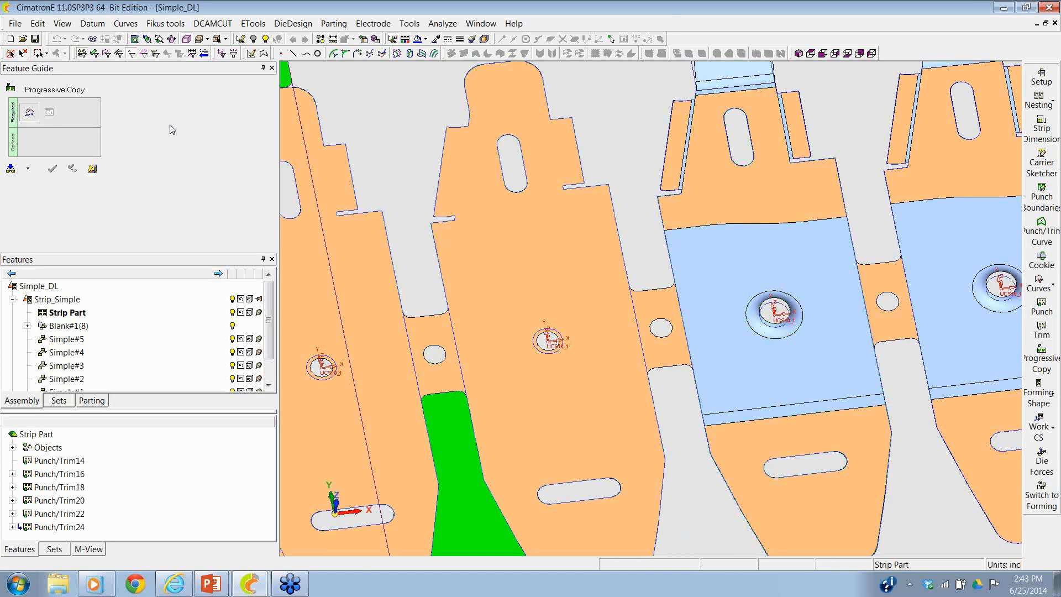
pyautogui.click(765, 324)
pyautogui.middleClick(761, 301)
pyautogui.keyDown('ctrl'); pyautogui.moveTo(763, 279); pyautogui.dragTo(752, 350, button='right'); pyautogui.keyUp('ctrl')
pyautogui.click(722, 318)
pyautogui.middleClick(699, 318)
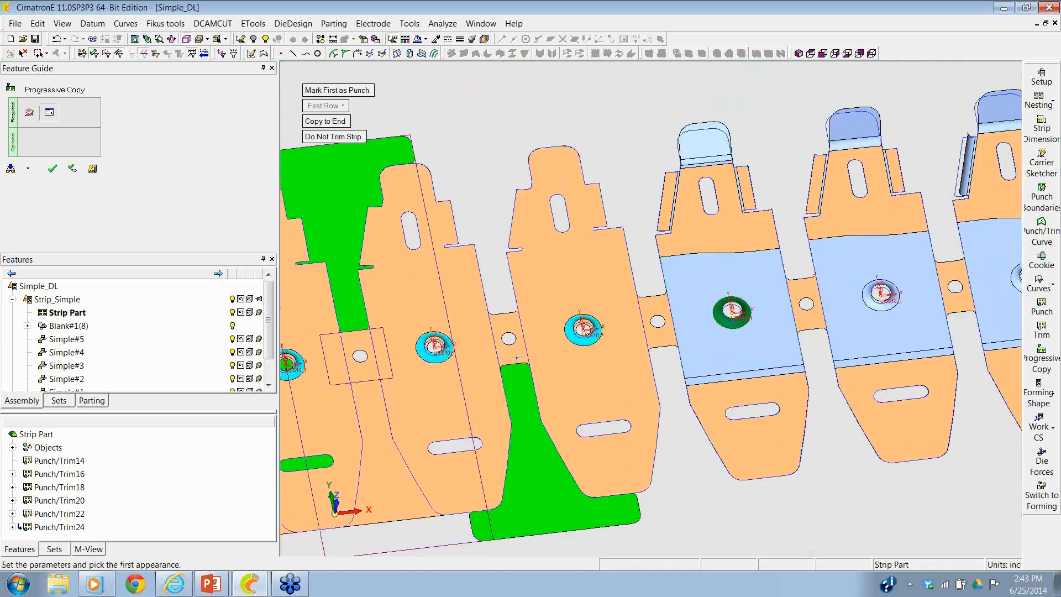
# - Copy the emboss starting at the second blank for 2 progressions, with trimming of the strip enabled
pyautogui.keyDown('ctrl'); pyautogui.moveTo(566, 314); pyautogui.dragTo(713, 280, button='middle'); pyautogui.keyUp('ctrl')
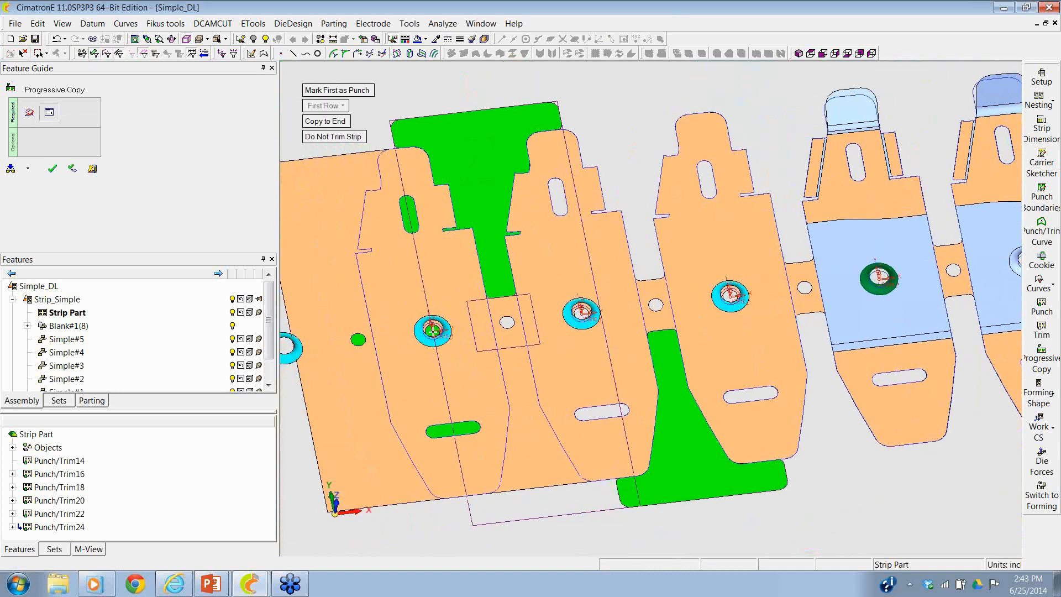
pyautogui.click(570, 324)
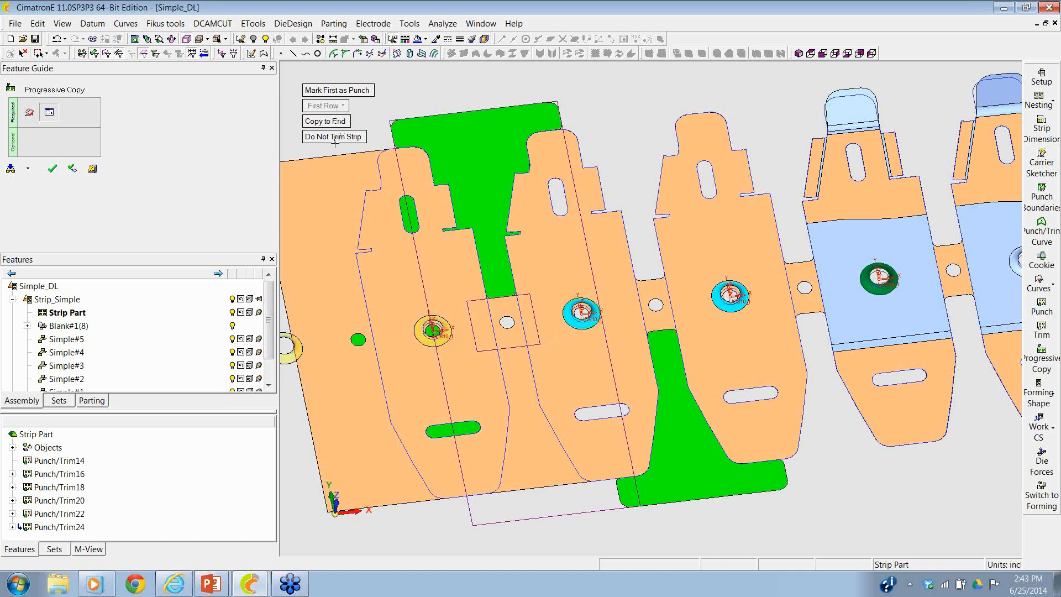
pyautogui.click(334, 121)
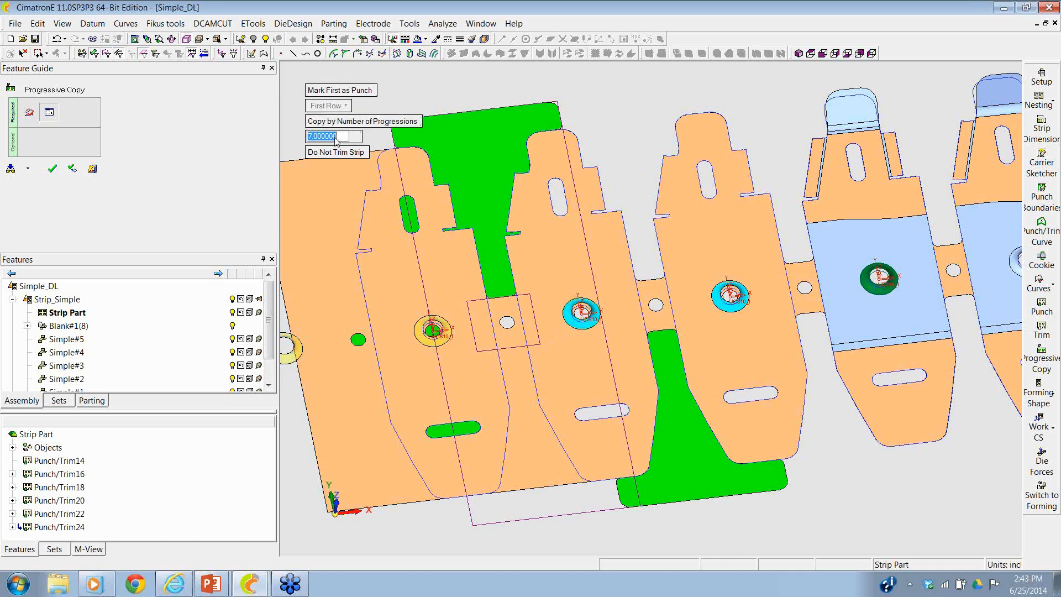
pyautogui.write('2')
pyautogui.press('Return')
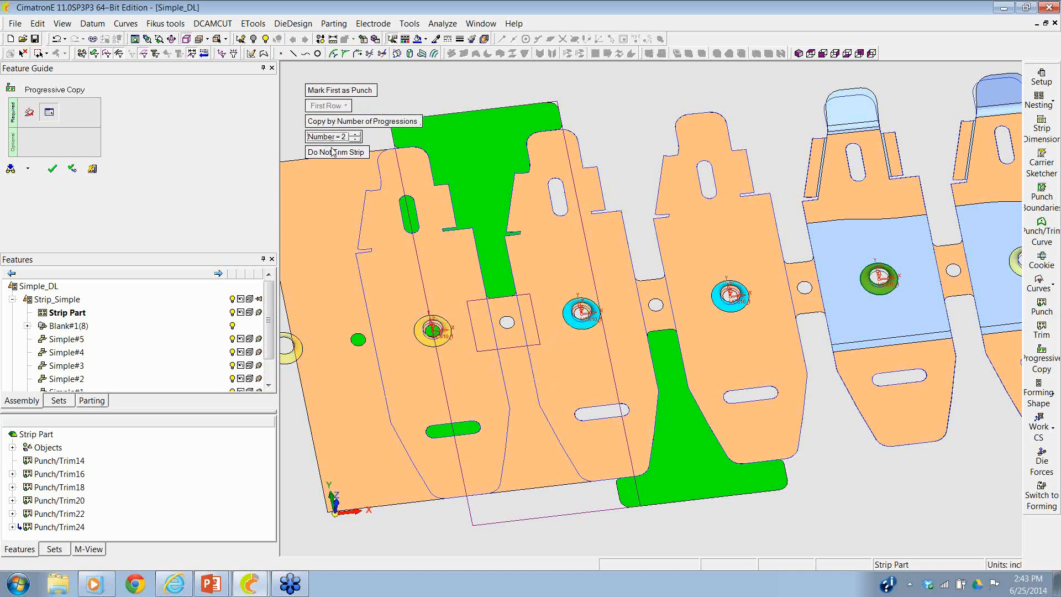
pyautogui.click(335, 152)
pyautogui.click(59, 169)
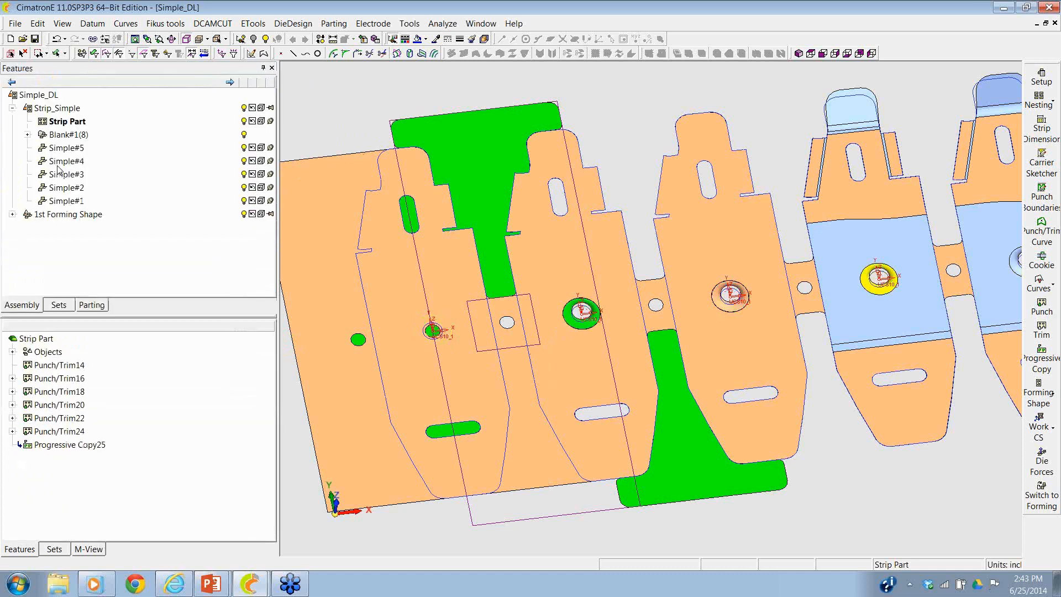
# - Examine the complete strip and the row of forming shapes behind it in an angled 3D view
pyautogui.keyDown('ctrl'); pyautogui.moveTo(611, 322); pyautogui.dragTo(643, 276); pyautogui.keyUp('ctrl')
pyautogui.keyDown('ctrl'); pyautogui.moveTo(644, 276); pyautogui.dragTo(580, 436, button='right'); pyautogui.keyUp('ctrl')
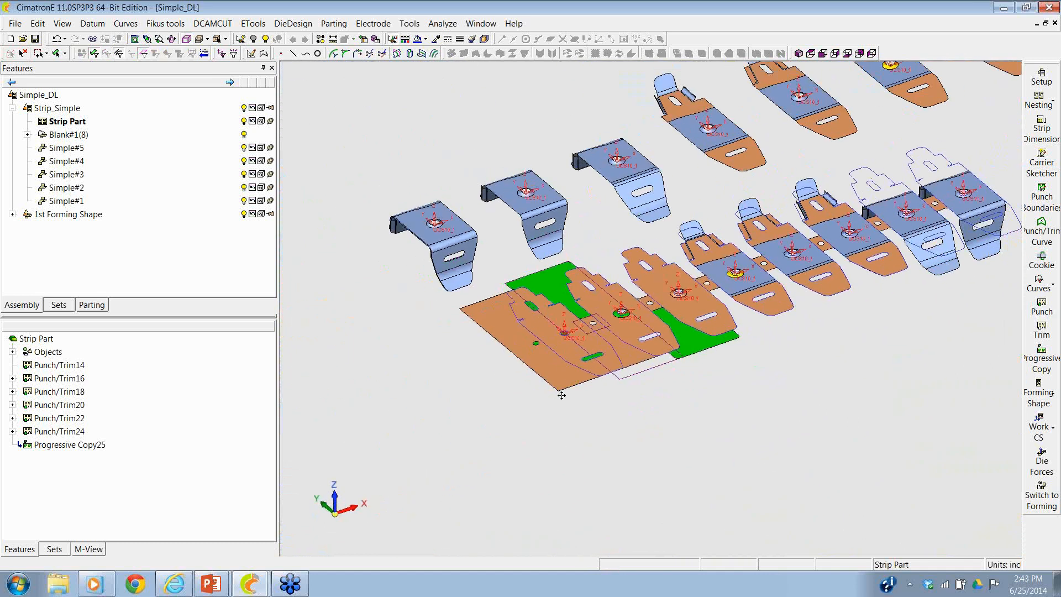
pyautogui.keyDown('ctrl'); pyautogui.moveTo(562, 392); pyautogui.dragTo(457, 457, button='middle'); pyautogui.keyUp('ctrl')
pyautogui.keyDown('ctrl'); pyautogui.moveTo(457, 457); pyautogui.dragTo(507, 406); pyautogui.keyUp('ctrl')
pyautogui.keyDown('ctrl'); pyautogui.moveTo(508, 405); pyautogui.dragTo(503, 437, button='middle'); pyautogui.keyUp('ctrl')
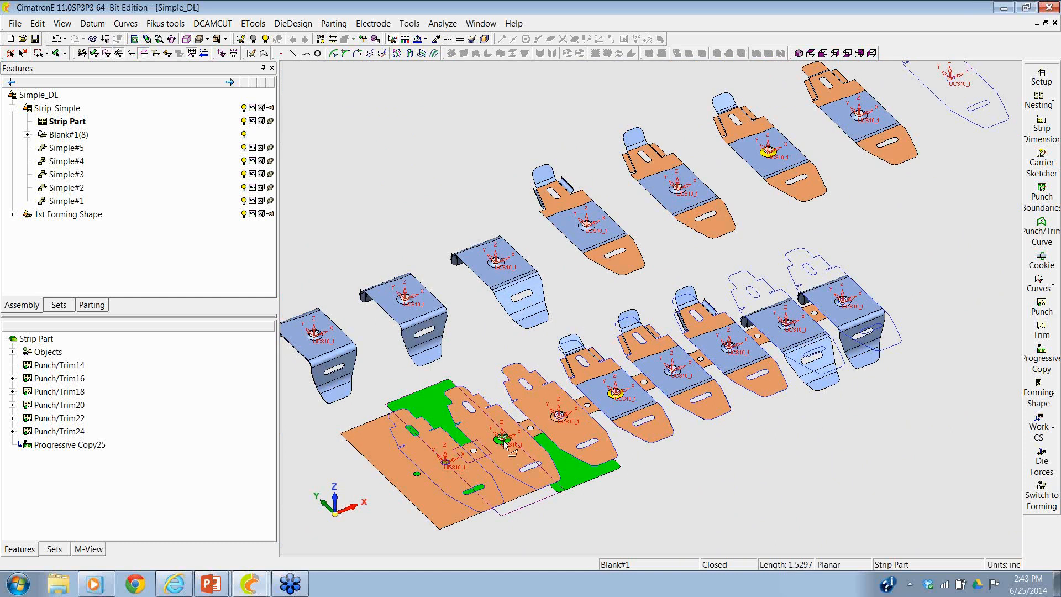
# - Switch to the PowerPoint slide show of Webinar.pptx and advance from the Demonstration slide to the Review slide
pyautogui.hotkey('alt', 'Tab')
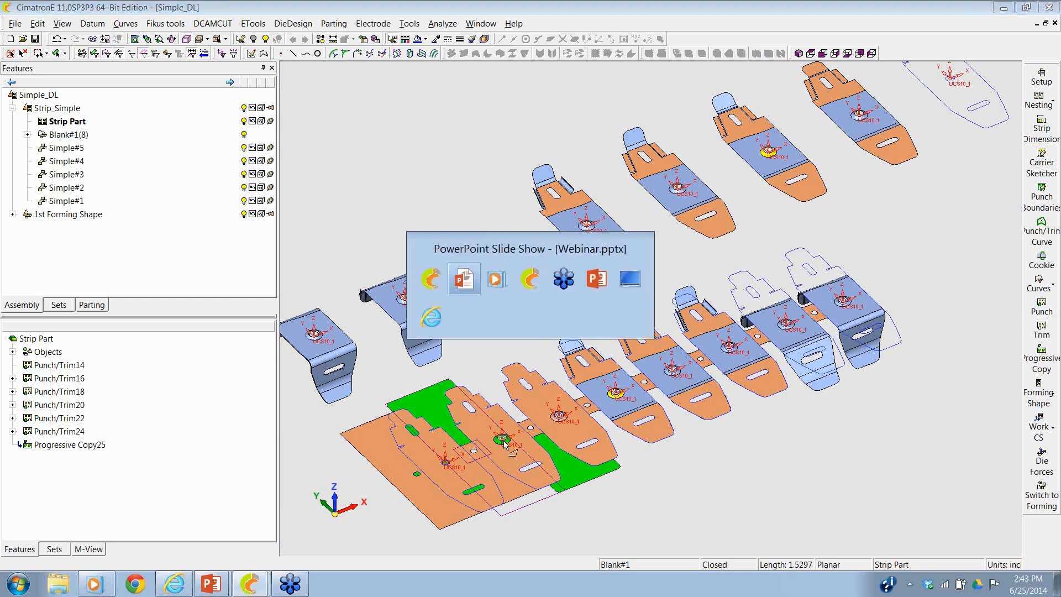
pyautogui.hotkey('alt', 'Tab')
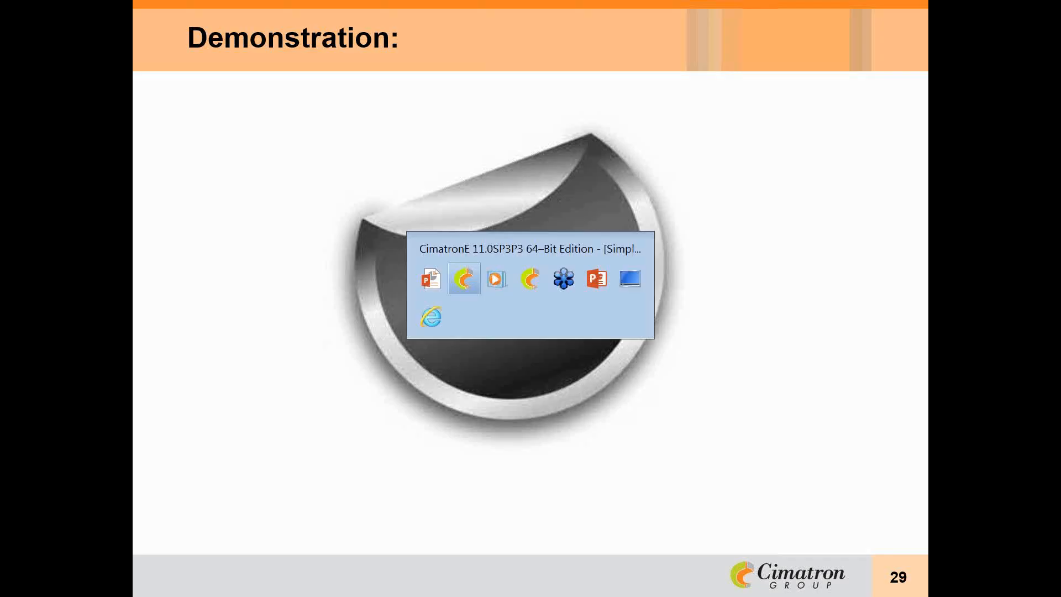
pyautogui.hotkey('alt', 'Tab')
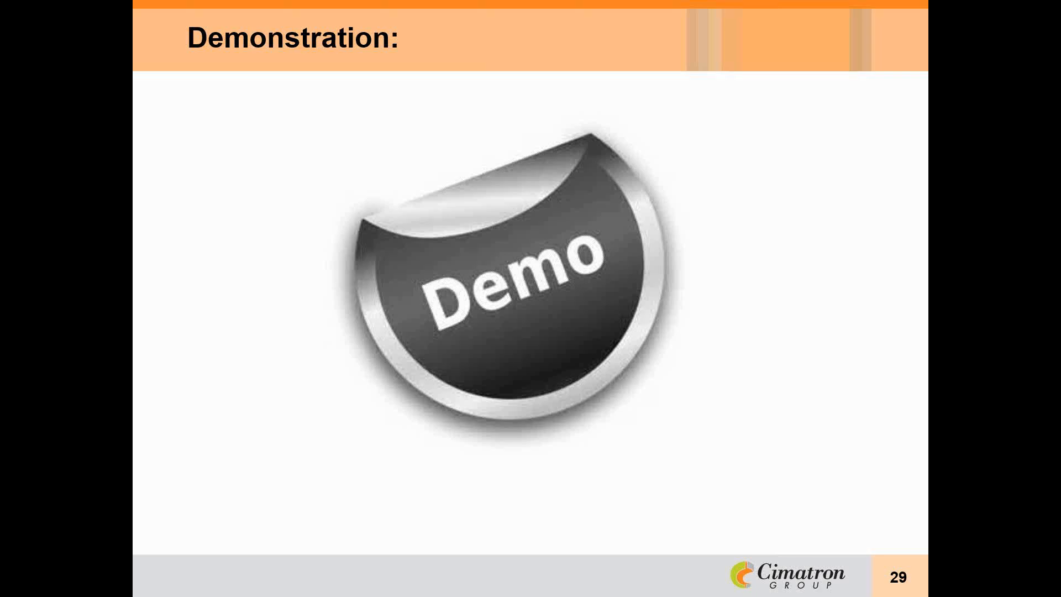
pyautogui.press('Right')
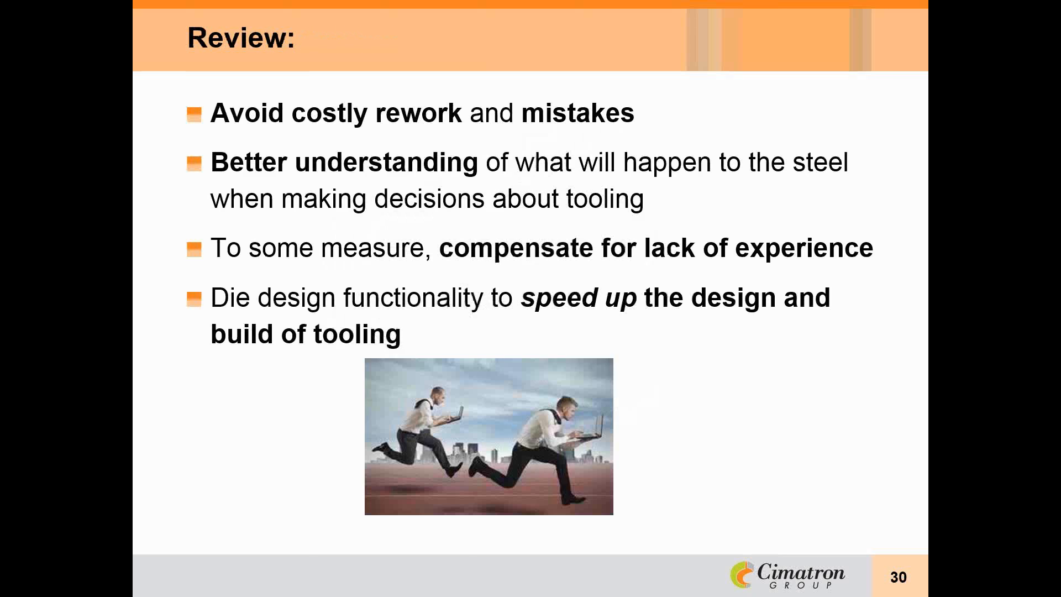